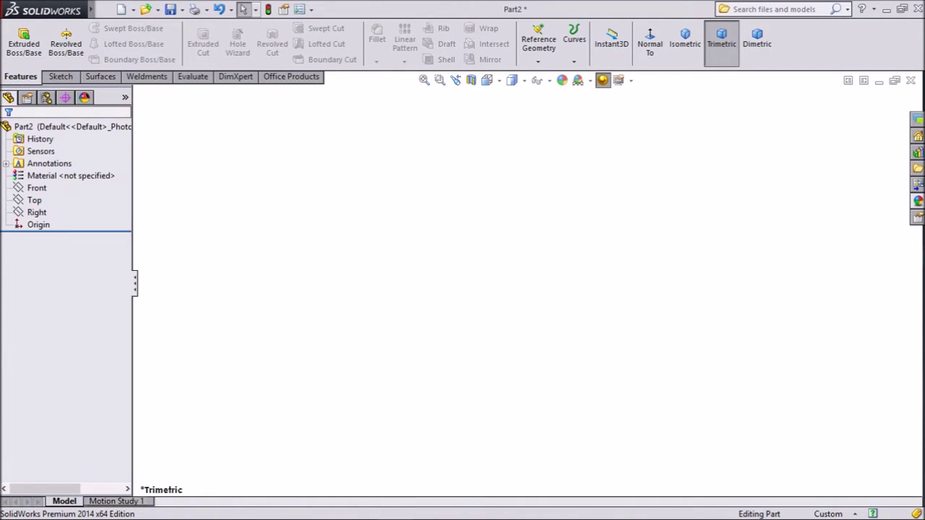
- Start a sketch on the Top plane and draw a 180° centerpoint arc, about 5.4 mm radius, centred on the origin and opening upward
click(34, 200)
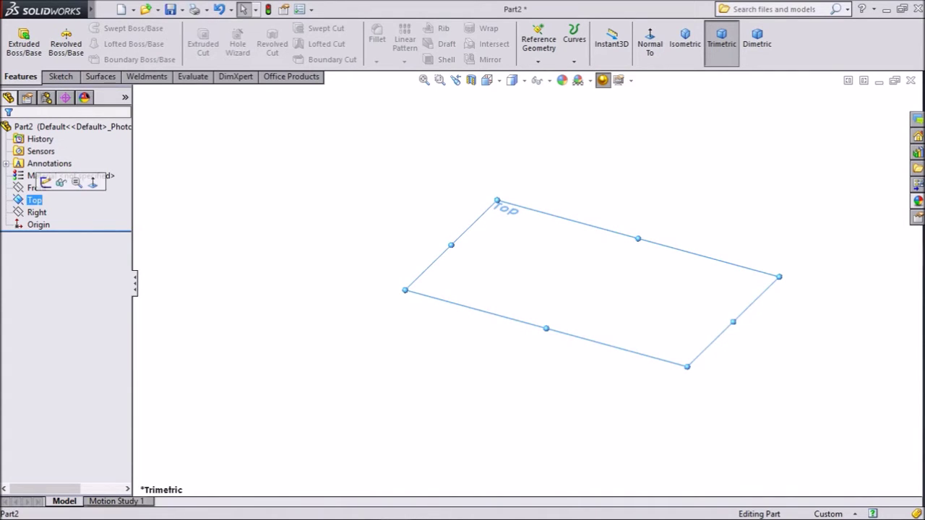
click(54, 182)
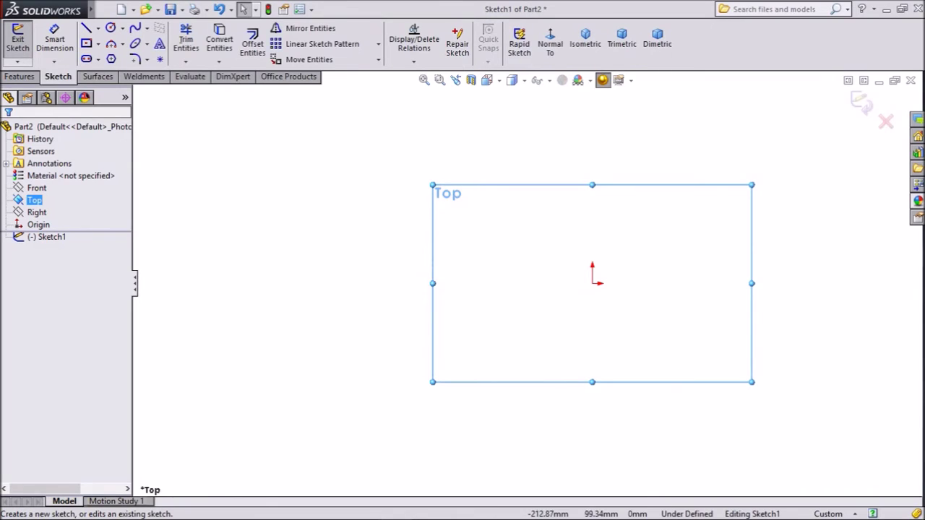
click(121, 44)
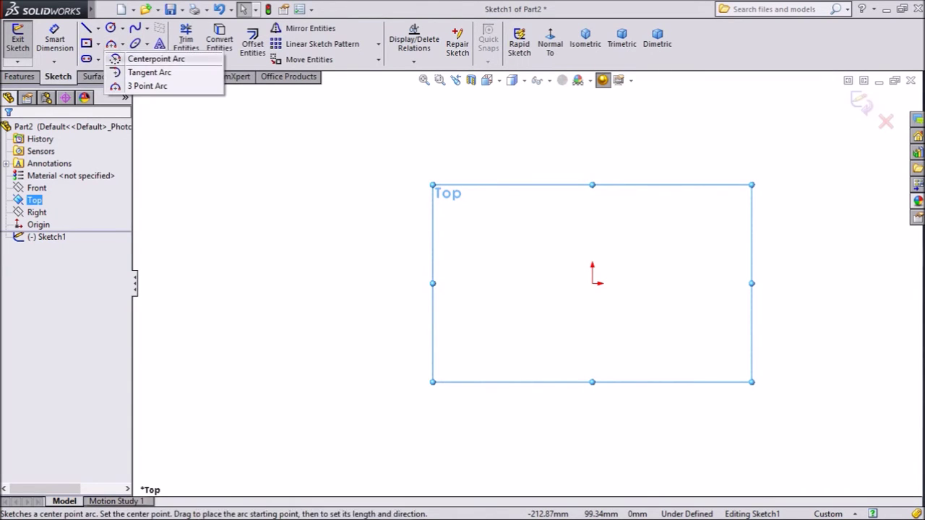
click(153, 59)
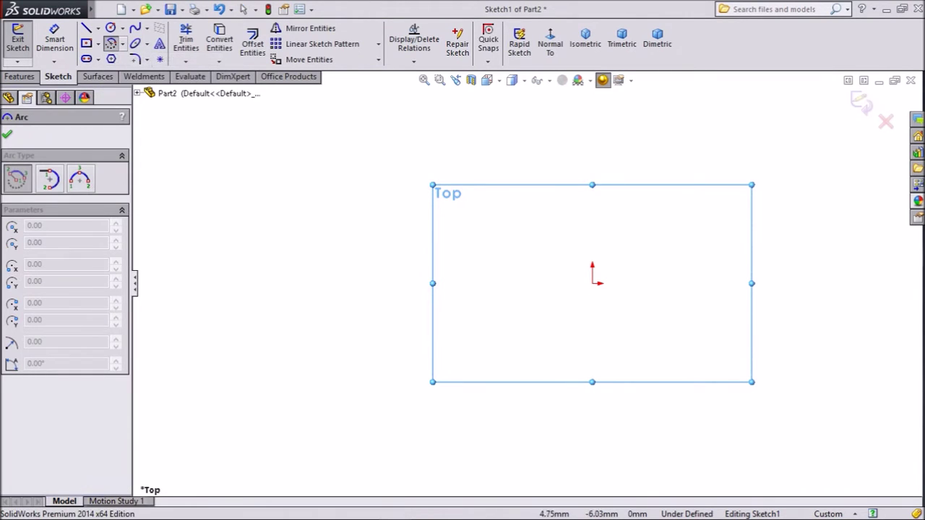
scroll(804, 305, down, 1)
scroll(647, 286, down, 1)
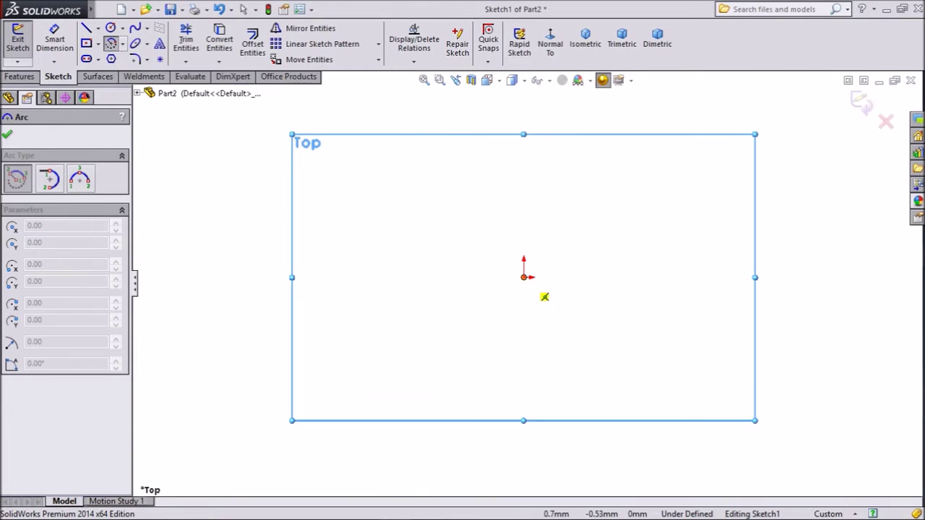
click(524, 277)
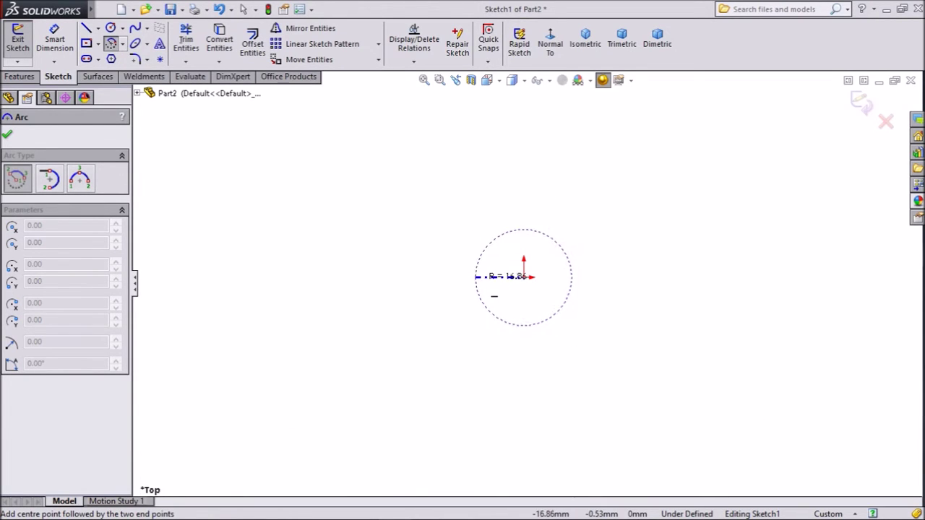
scroll(492, 278, down, 5)
scroll(537, 281, up, 4)
scroll(554, 285, down, 6)
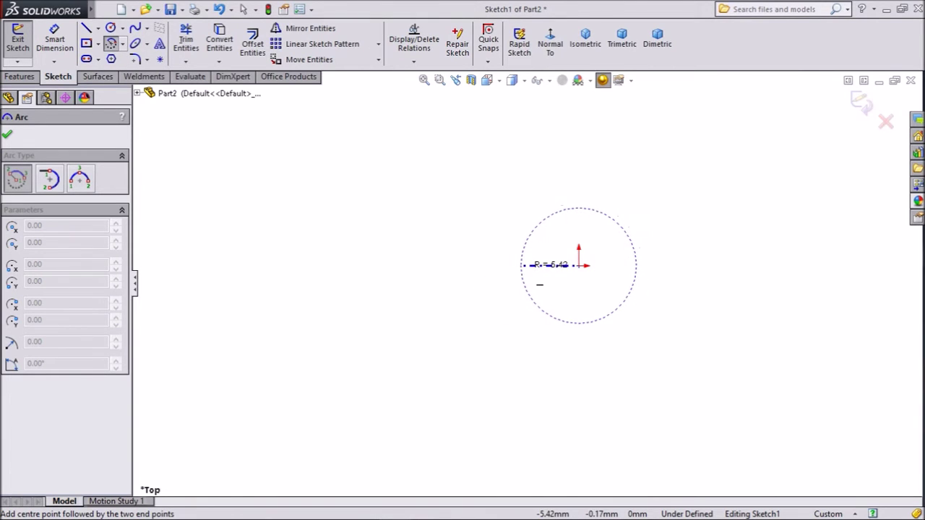
click(523, 265)
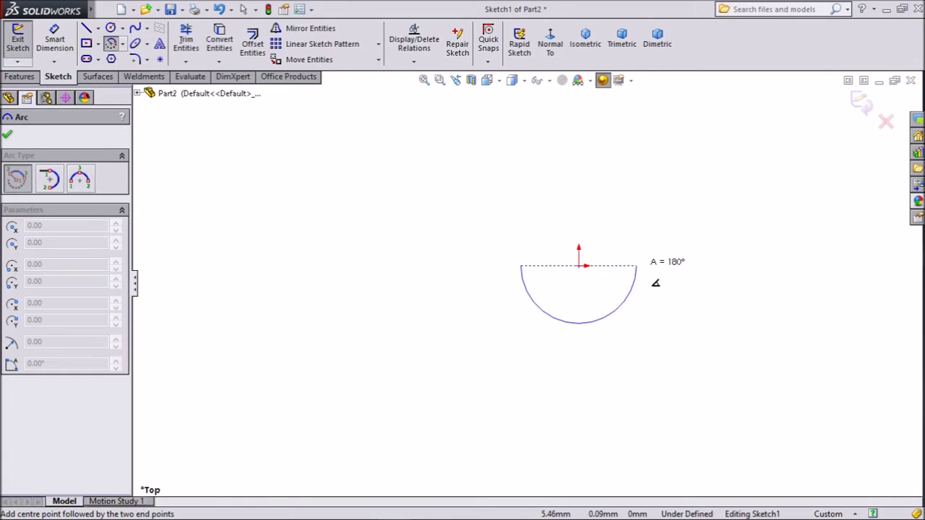
click(649, 276)
right_click(578, 323)
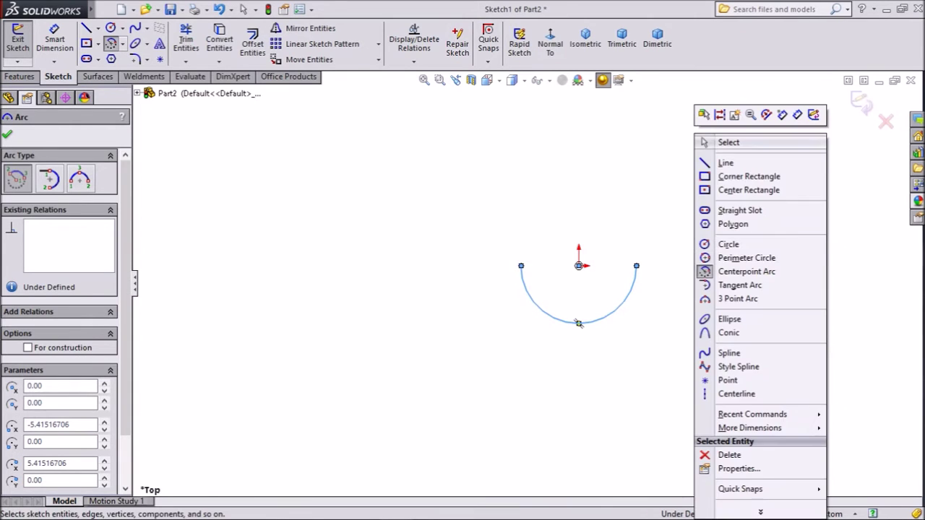
click(728, 143)
scroll(681, 218, down, 2)
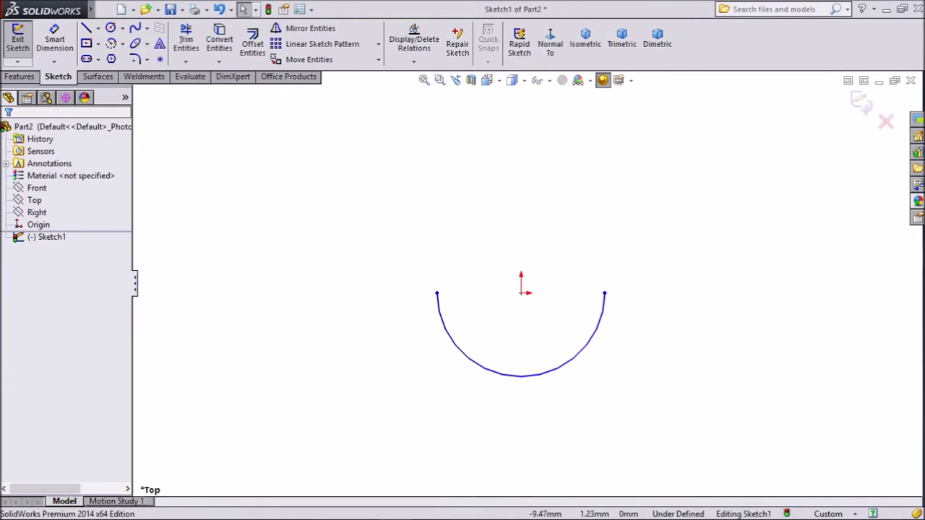
- Add a horizontal relation between the arc's centre point and both of its endpoints
click(521, 293)
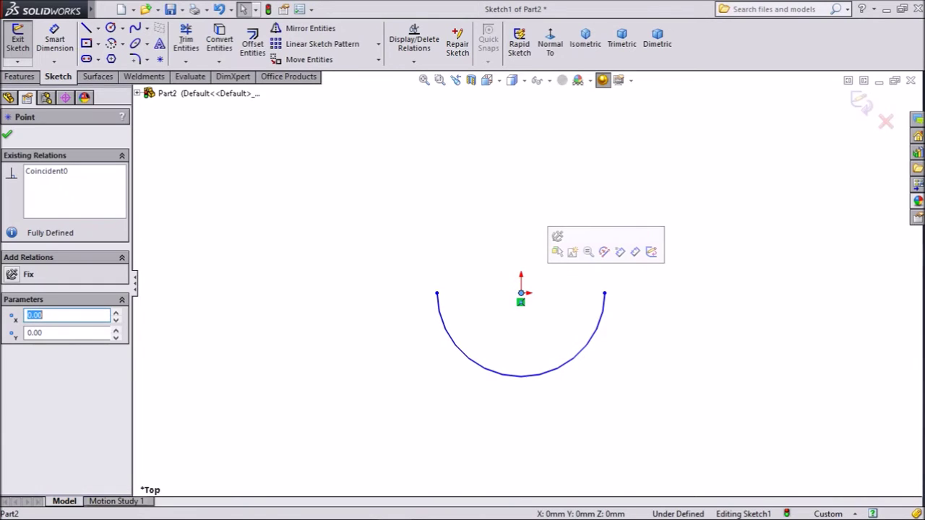
ctrl+click(437, 294)
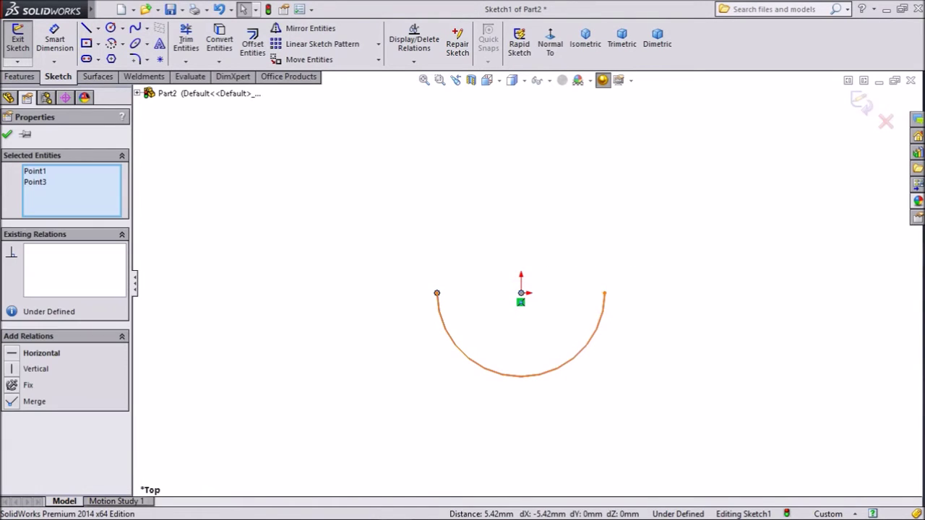
ctrl+click(604, 294)
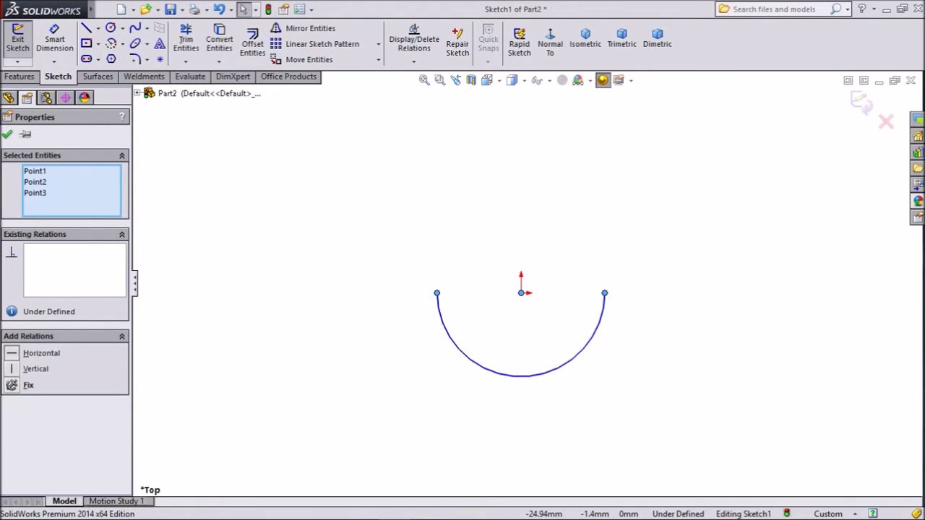
key(Escape)
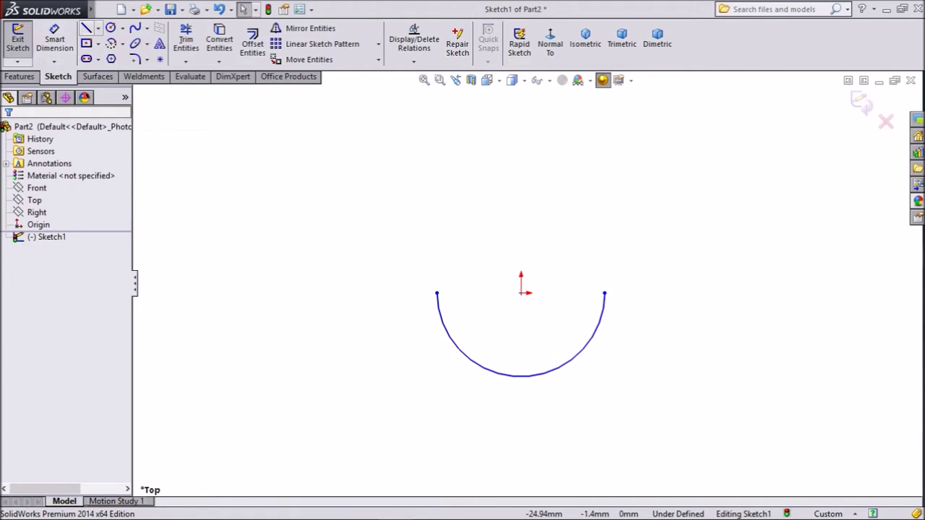
- Draw a slightly outward-leaning line about 55 mm long upward from the arc's left endpoint
click(86, 28)
scroll(530, 285, up, 2)
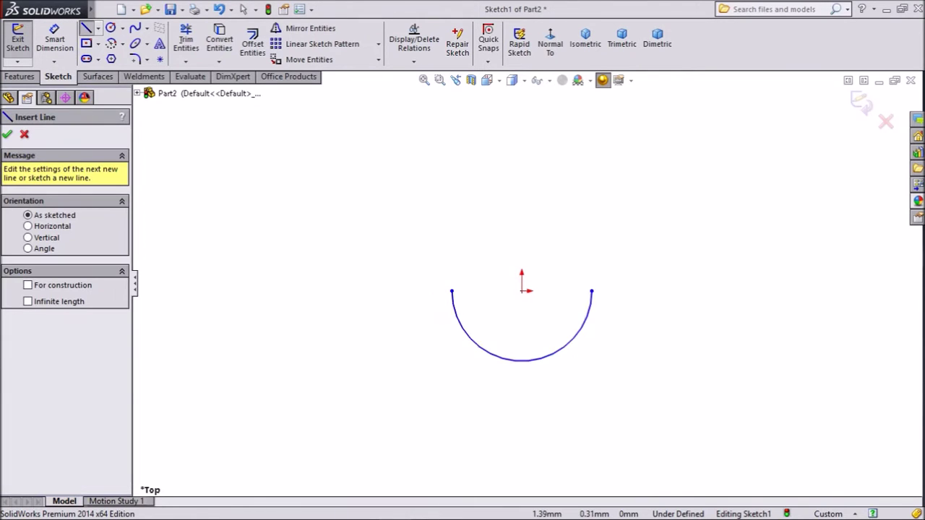
scroll(628, 192, down, 2)
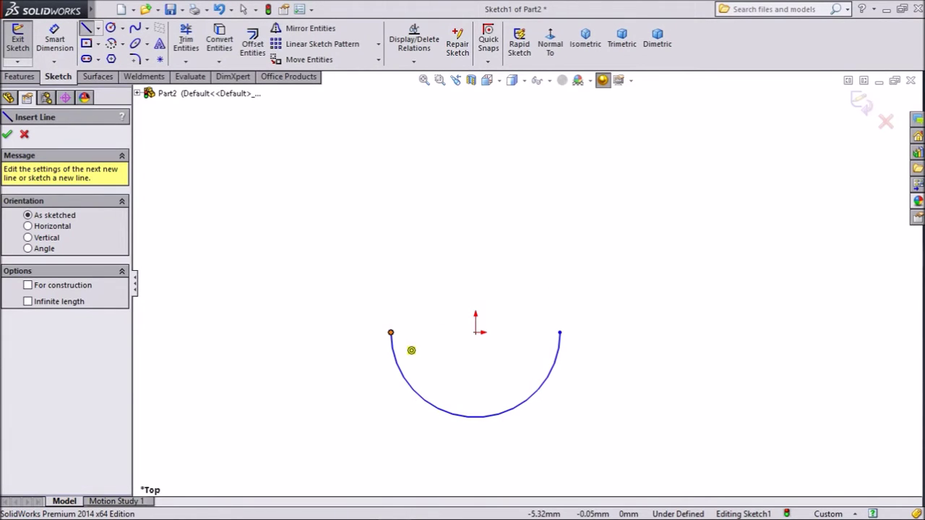
click(390, 334)
scroll(517, 285, up, 2)
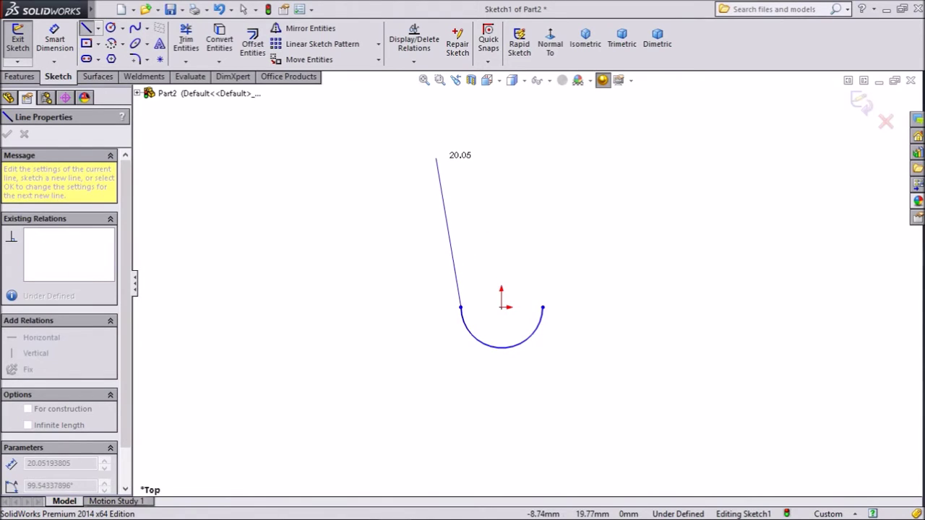
scroll(477, 188, up, 3)
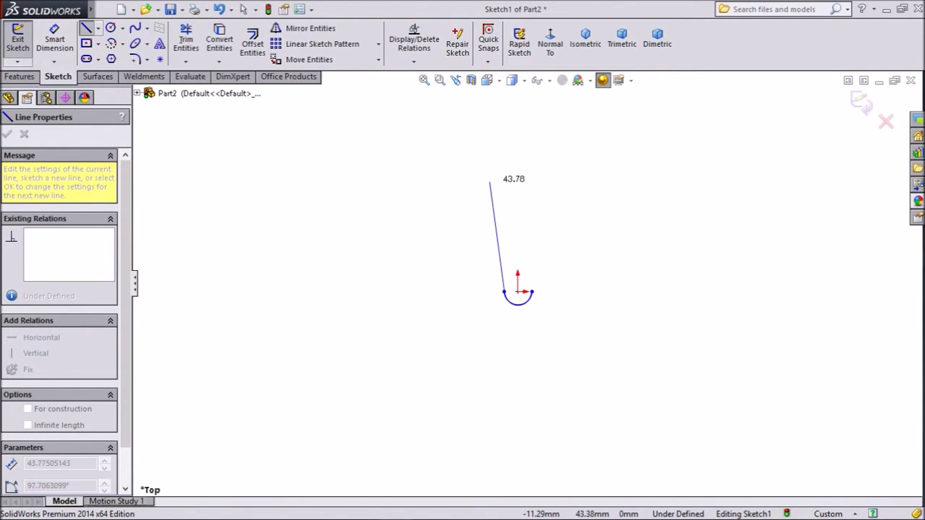
click(485, 154)
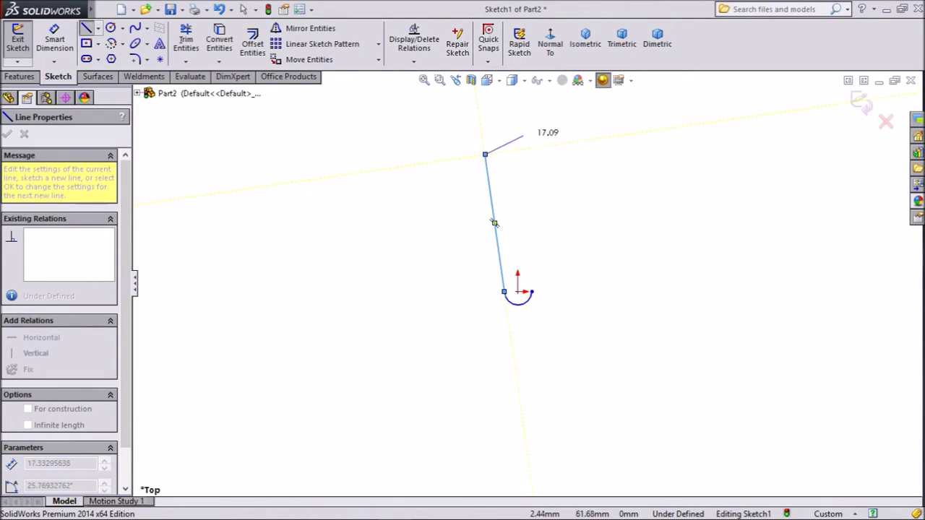
- Continue from the line's upper end with a tangent arc of about 8 mm radius curving over to the right
click(485, 154)
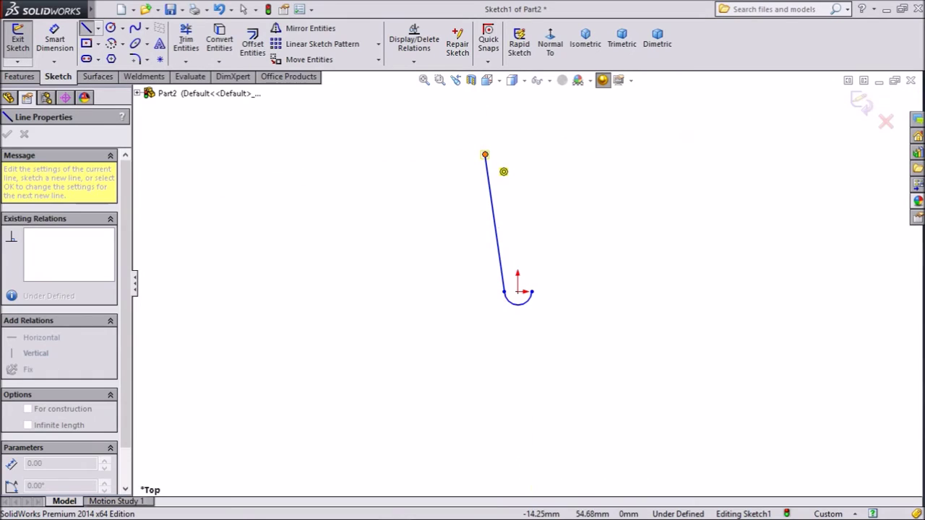
click(485, 154)
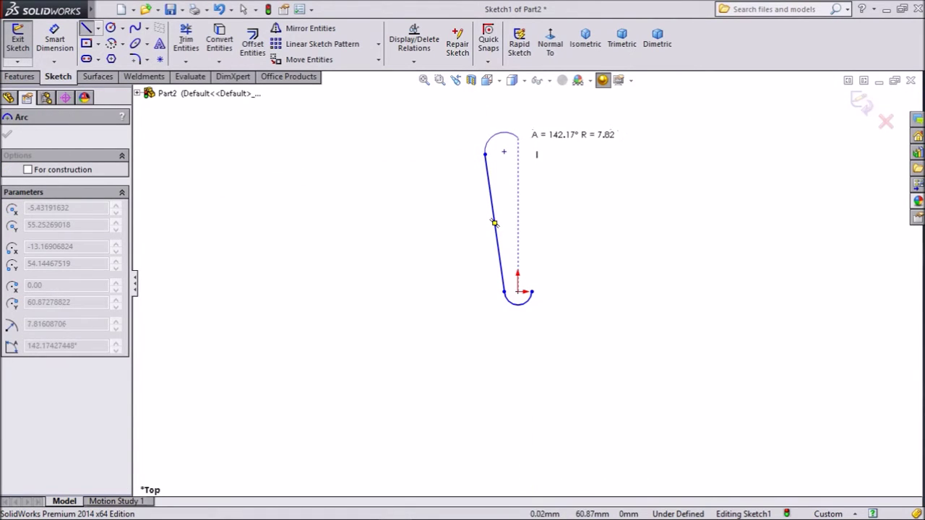
click(523, 136)
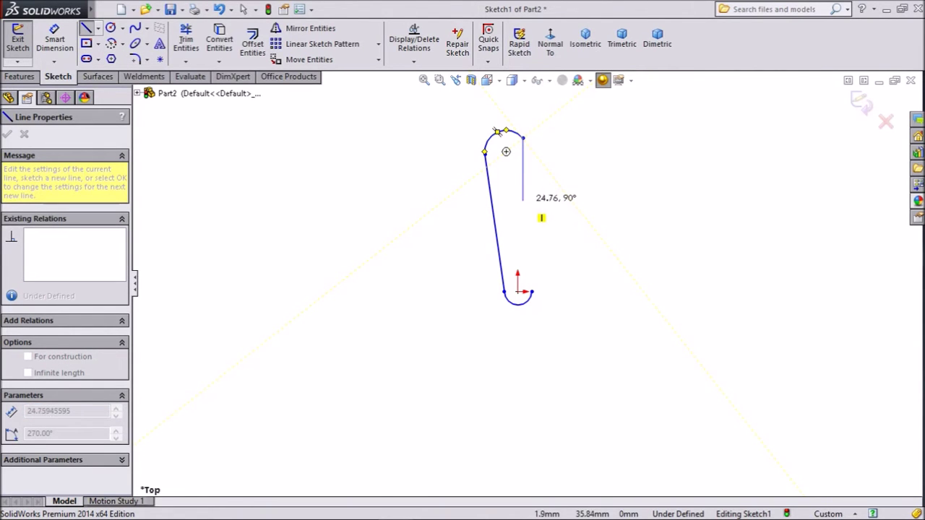
- Close the profile with a vertical line about 25 mm down, a slanted line about 10 mm, and a line to the lower arc's right endpoint
click(523, 200)
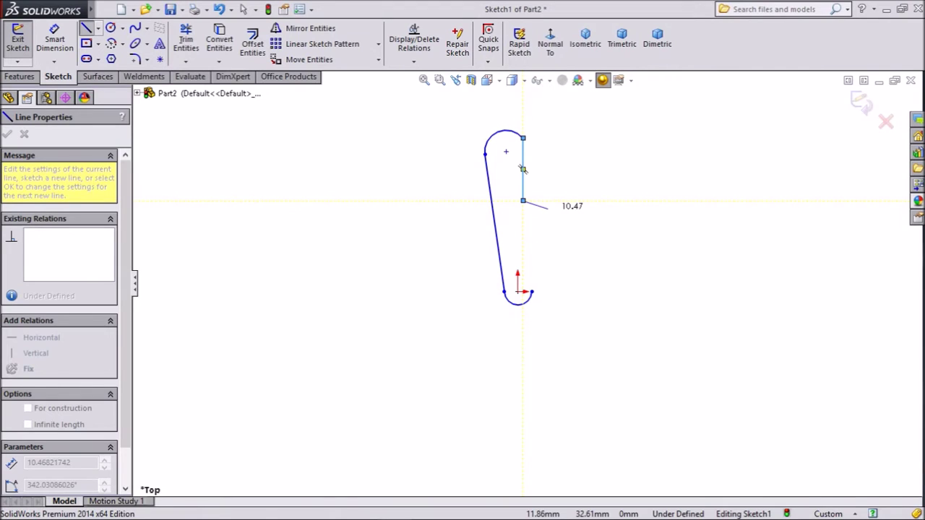
click(548, 209)
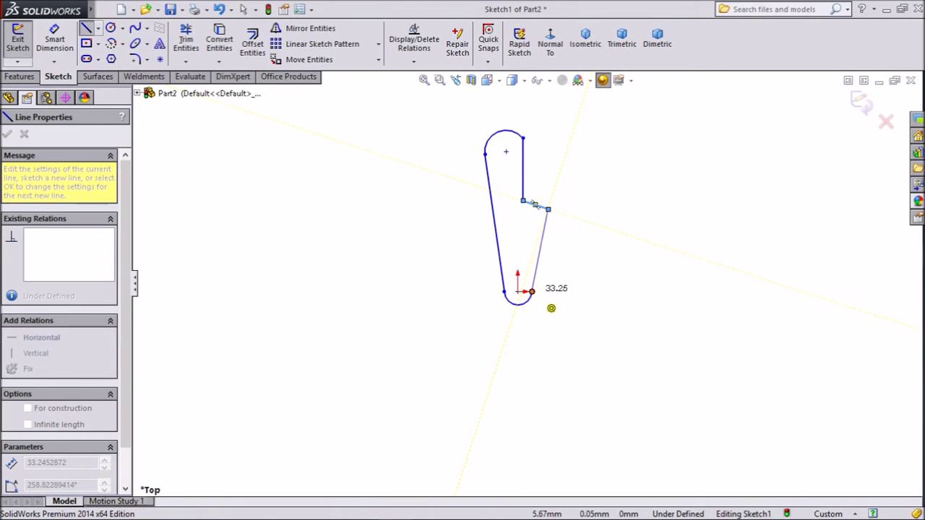
click(533, 291)
scroll(574, 193, down, 3)
right_click(484, 420)
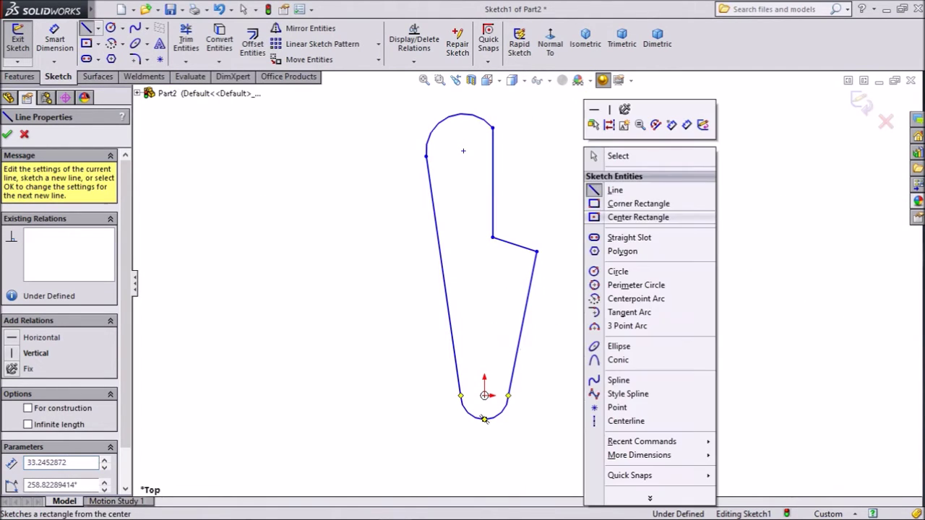
click(618, 156)
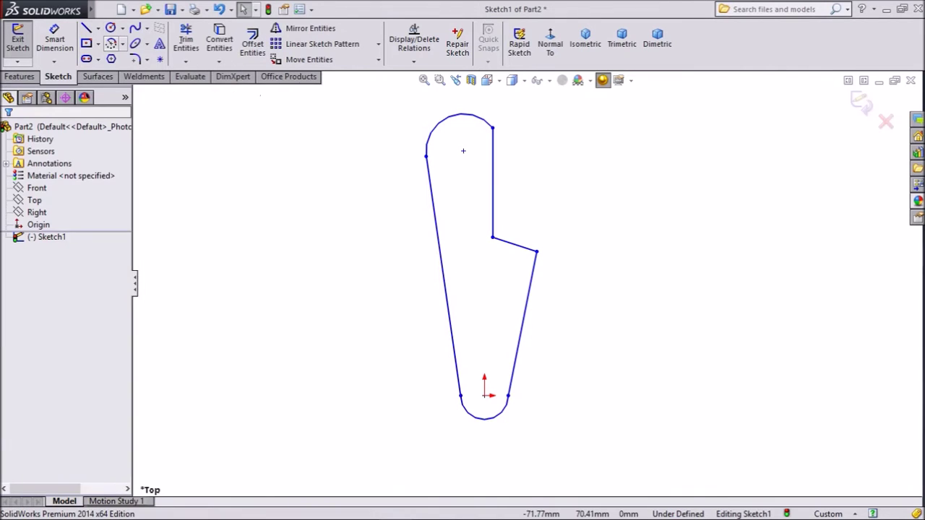
- Draw a vertical centerline about 73 mm long from the lower arc's midpoint up through the origin and past the profile's top
click(98, 28)
click(121, 55)
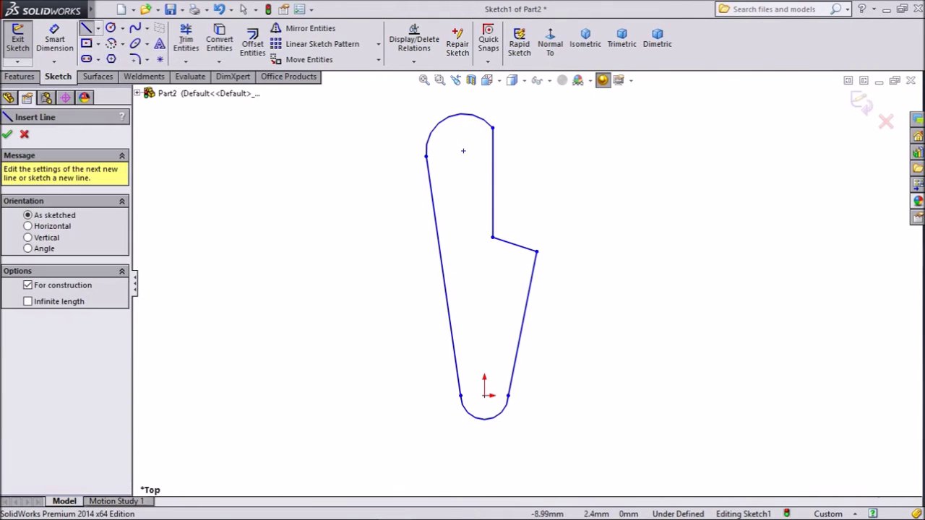
click(484, 419)
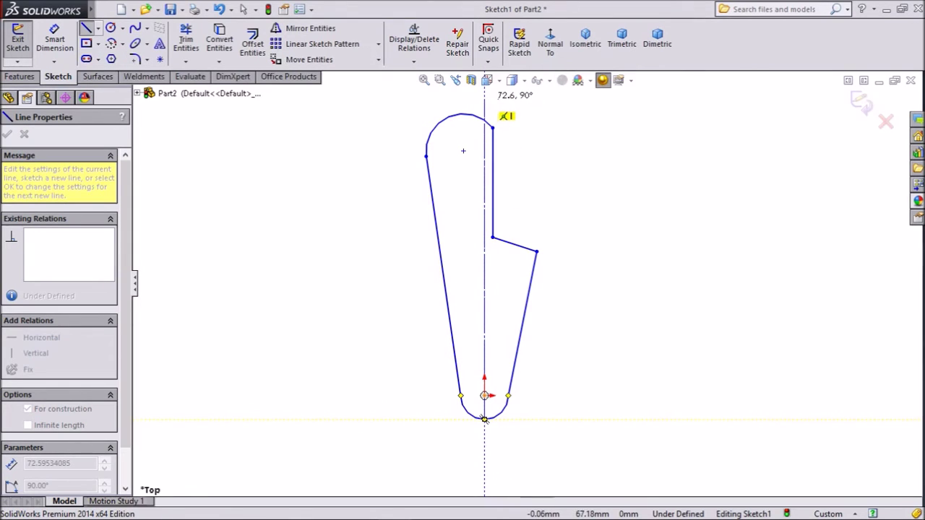
click(484, 419)
right_click(484, 259)
click(540, 113)
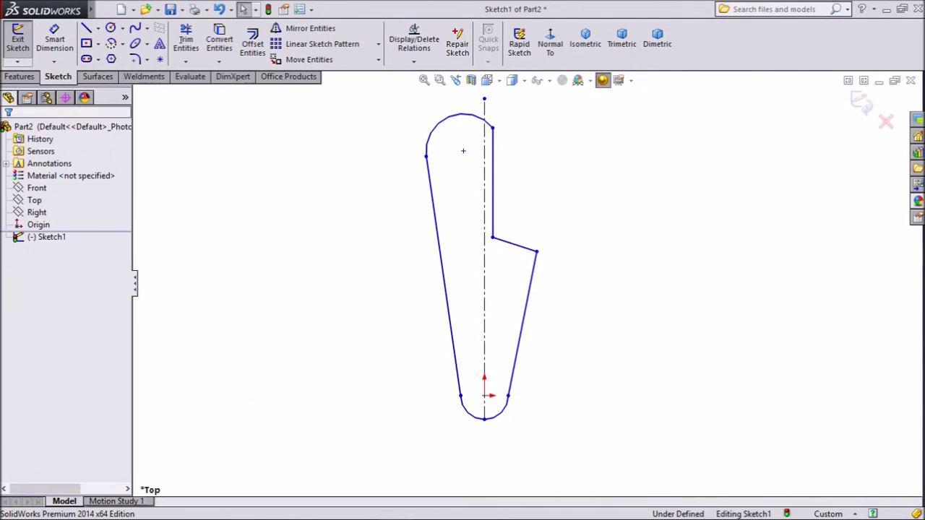
- Add a coincident relation between the centerline and the lower arc's centre point
scroll(490, 448, down, 3)
click(478, 277)
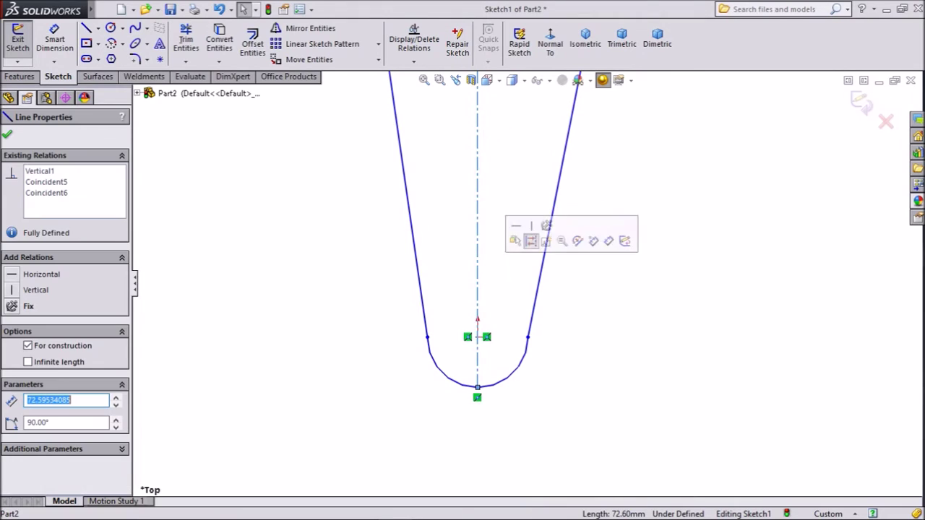
click(477, 337)
ctrl+click(478, 328)
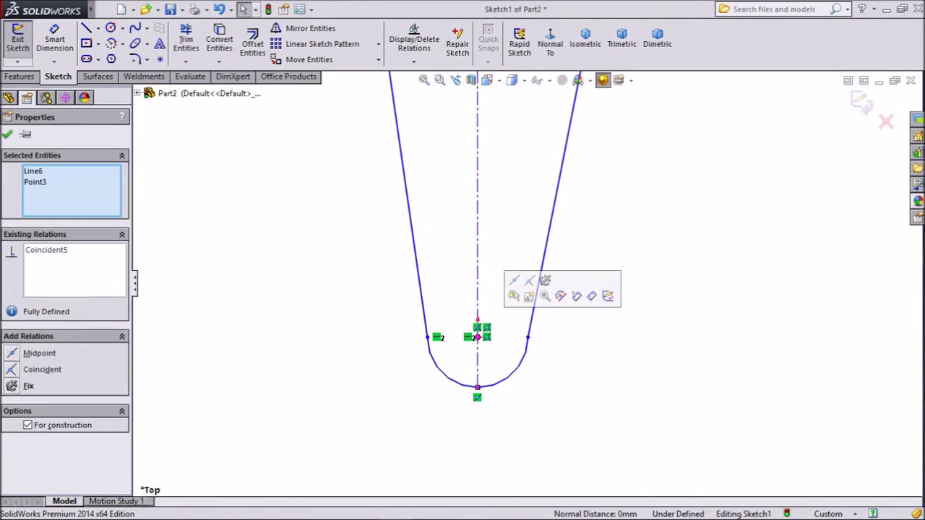
click(514, 295)
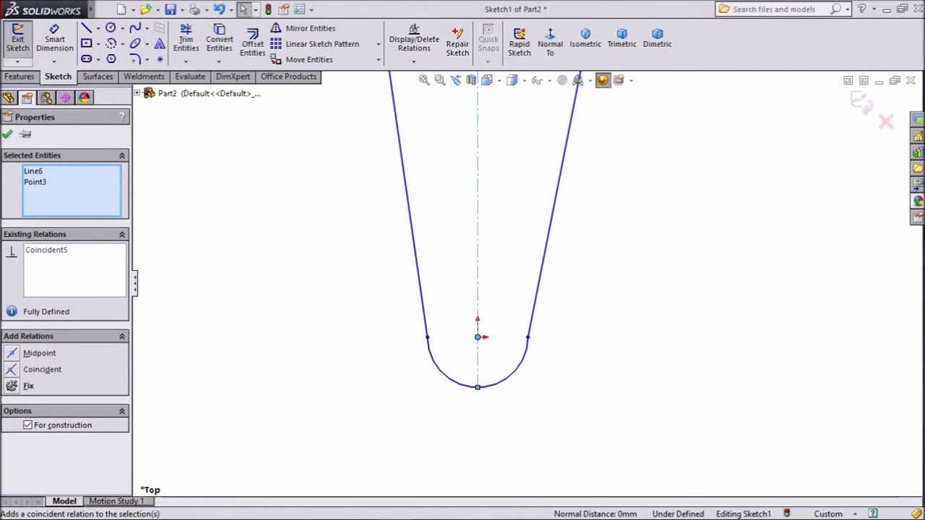
key(Escape)
key(f)
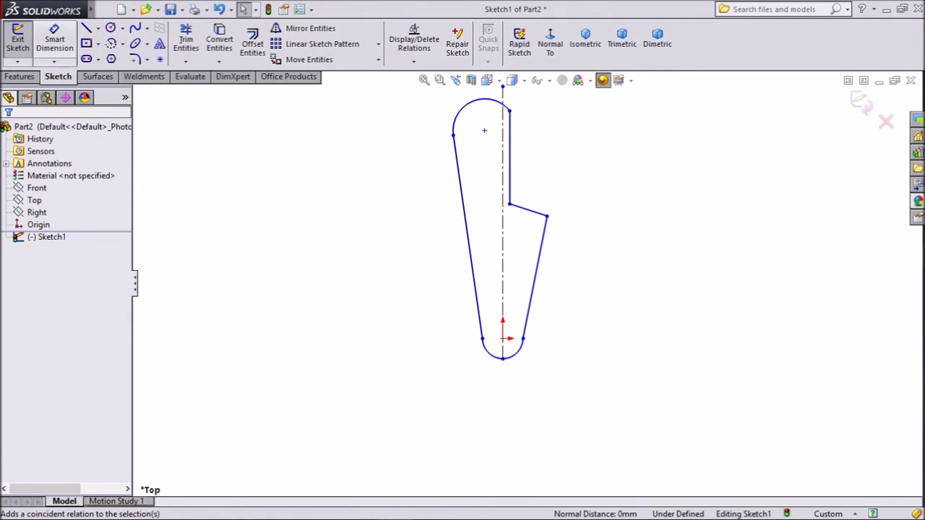
- Dimension the lower arc with a radius of 9 mm
click(55, 39)
click(499, 357)
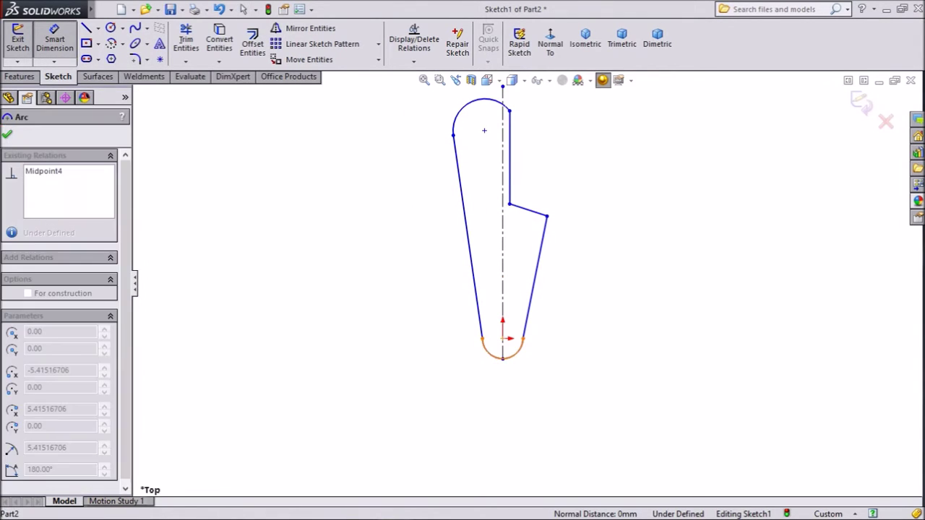
click(539, 390)
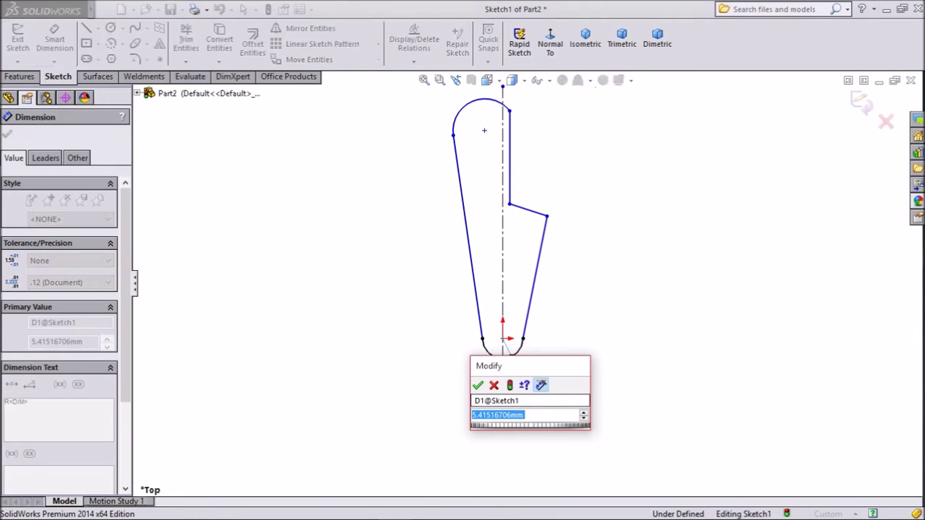
text(9)
key(Return)
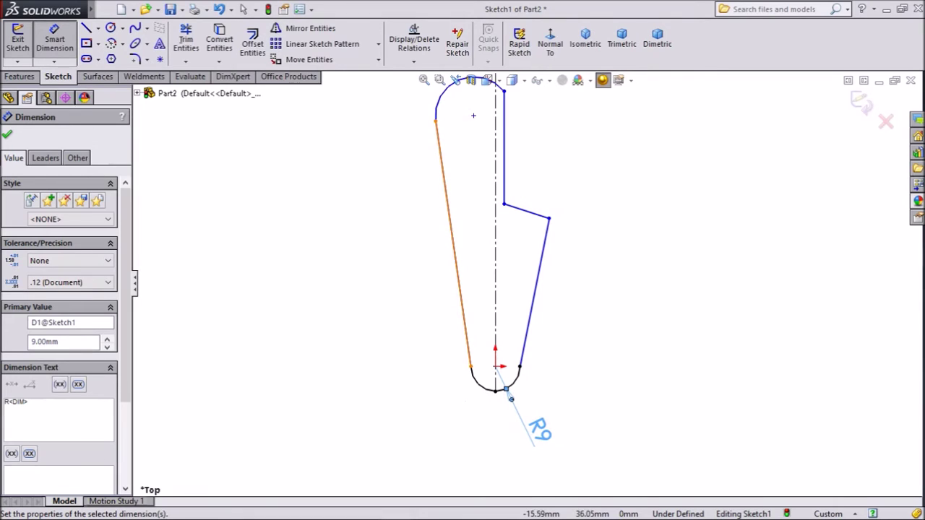
- Dimension the vertical height of the long slanted left side as 68.5 mm
click(454, 246)
click(365, 246)
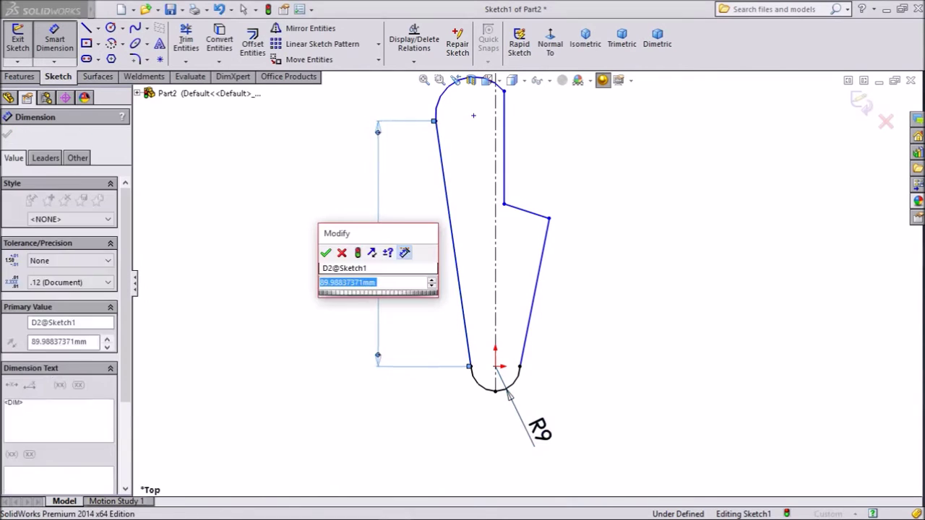
text(68.5)
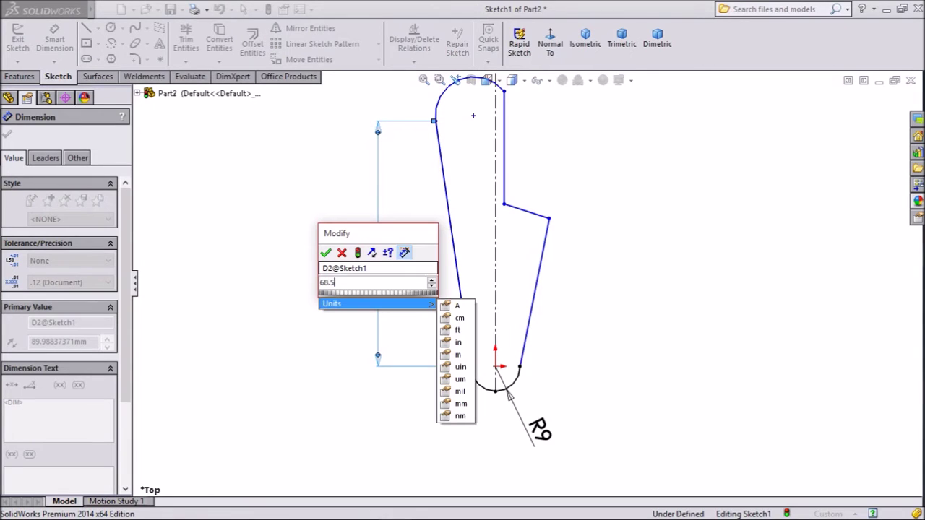
key(Return)
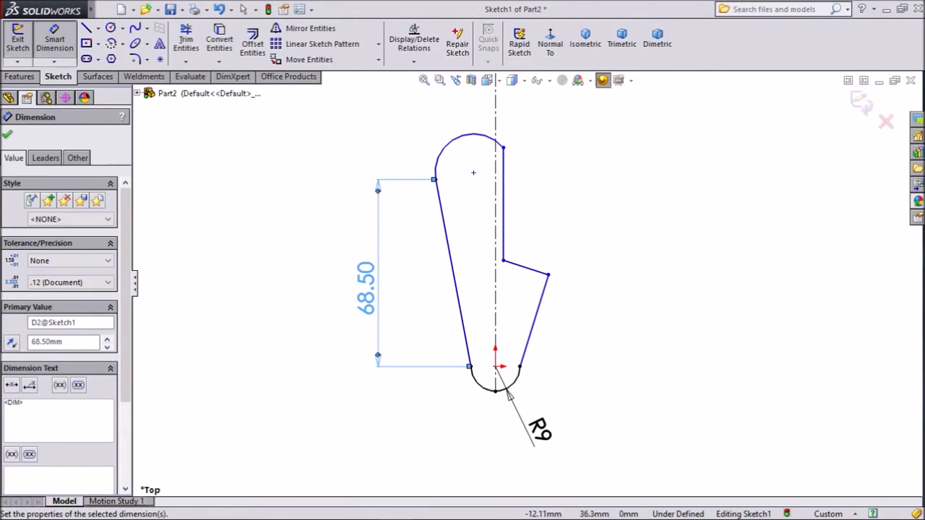
- Dimension the vertical line below the upper arc's right end with a length of 35 mm
scroll(504, 283, up, 2)
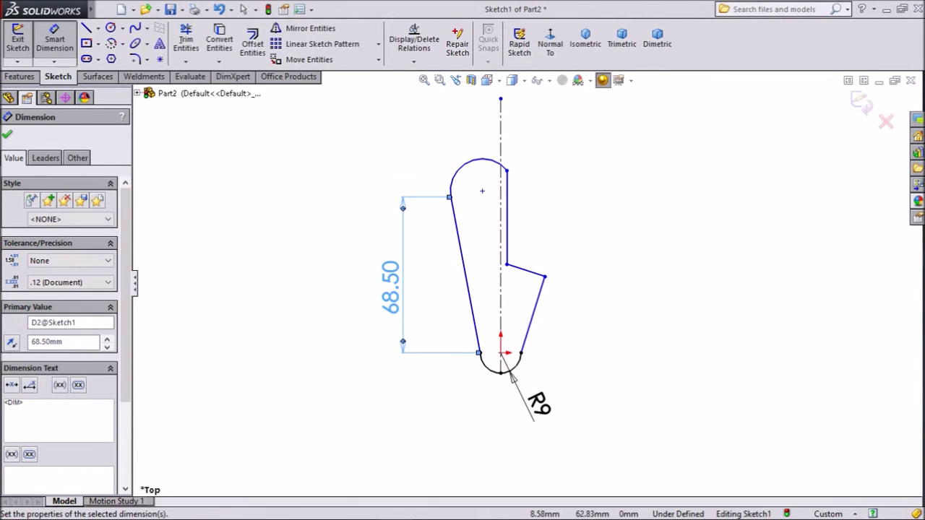
scroll(501, 210, down, 2)
click(504, 217)
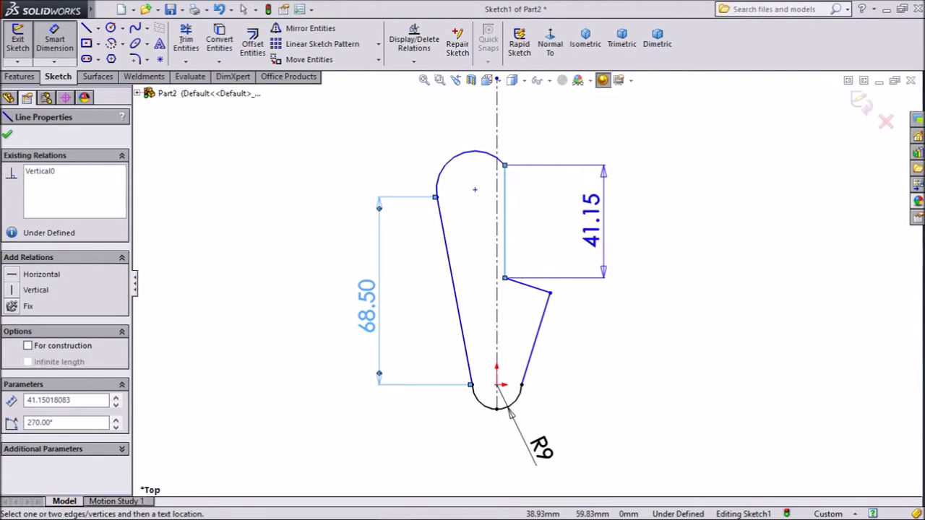
click(604, 217)
text(35)
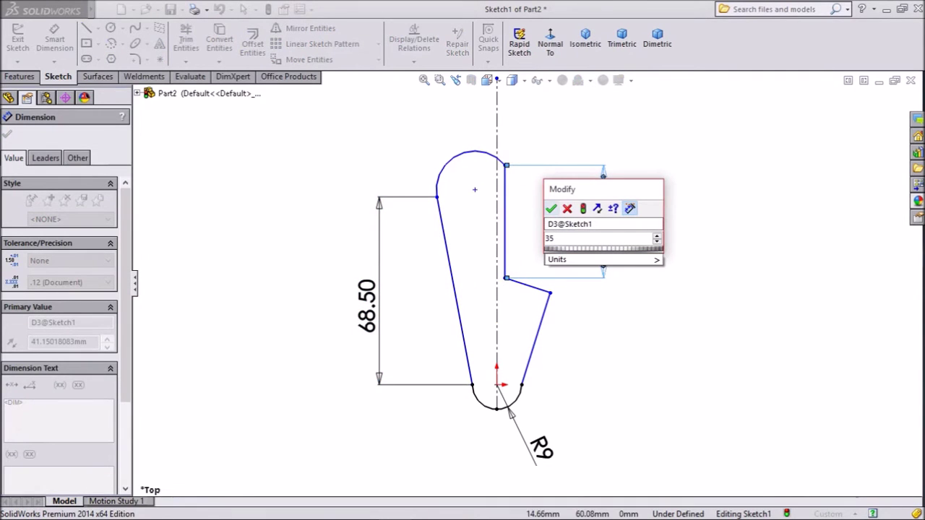
key(Return)
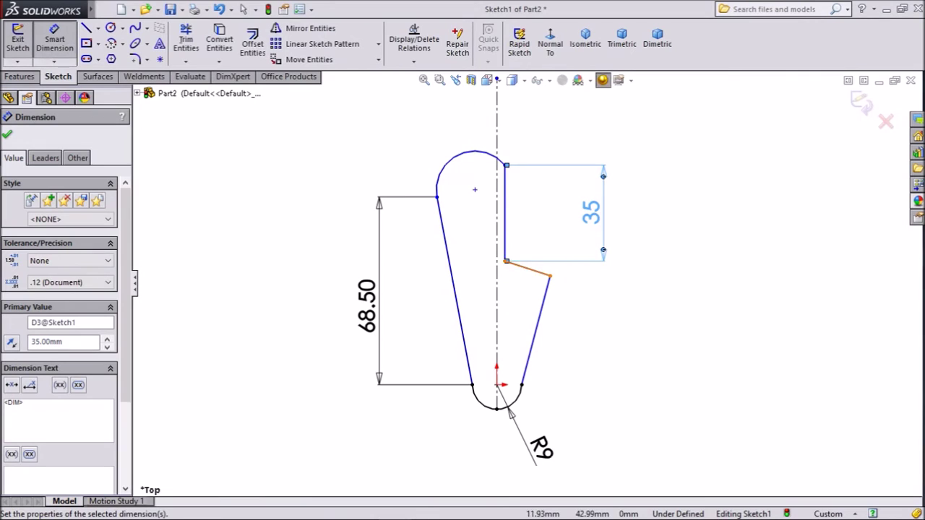
- Dimension the horizontal width of the short slanted step line as 6 mm
click(528, 269)
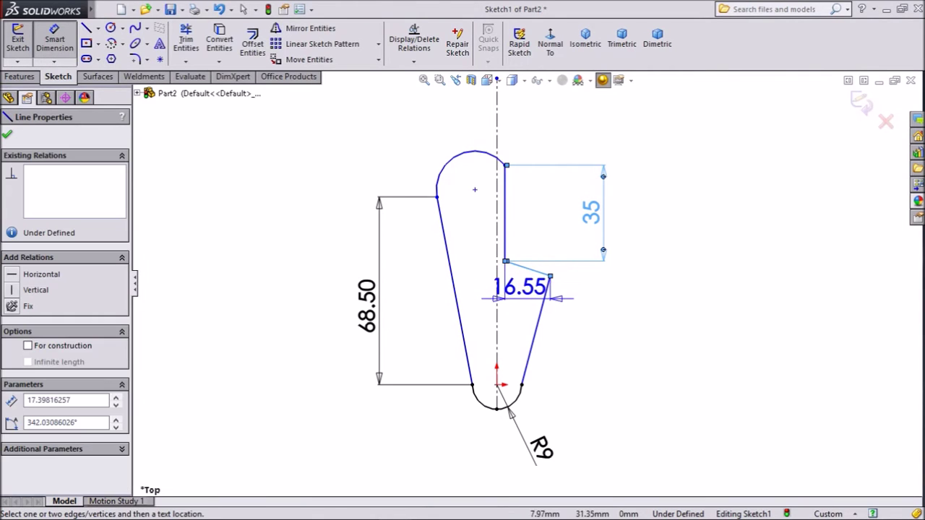
click(525, 279)
text(6)
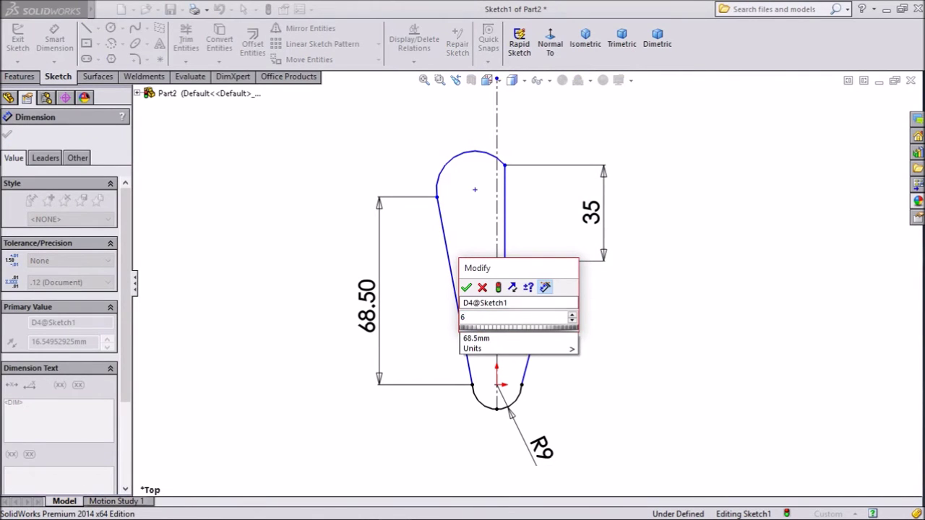
key(Return)
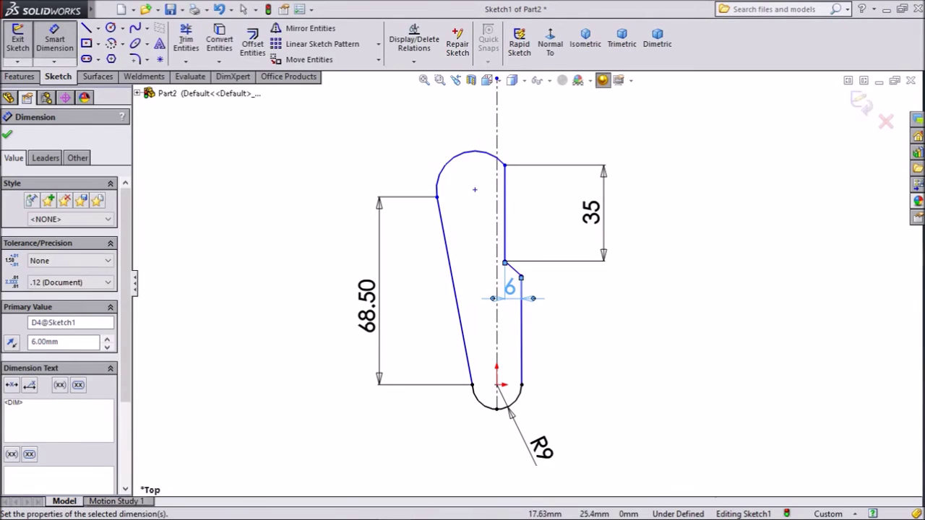
- Dimension the angle between the lower right side line and the long left side line as 2.51 degrees
scroll(527, 313, down, 1)
scroll(526, 314, up, 1)
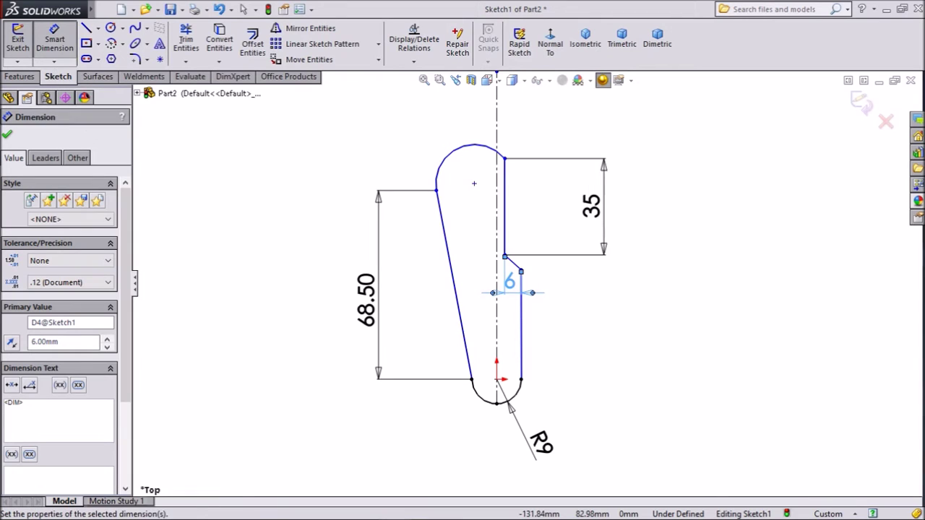
click(522, 335)
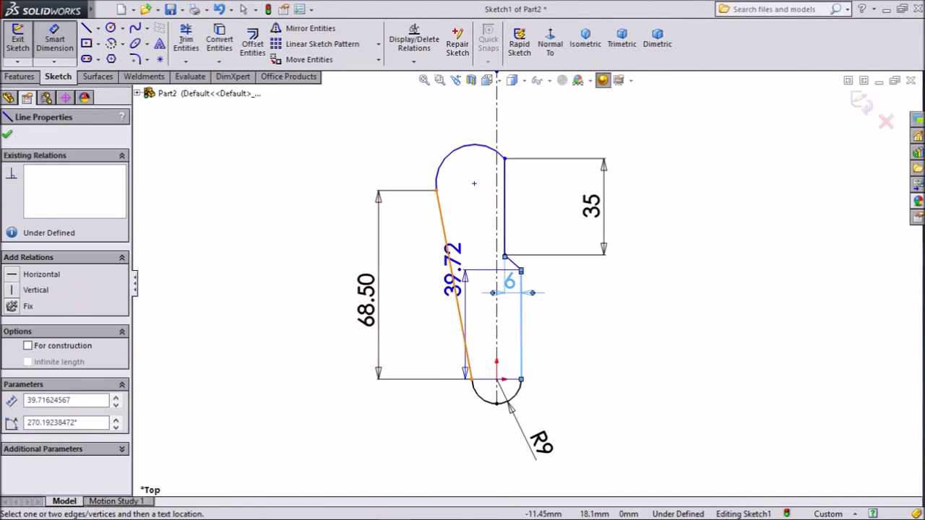
click(462, 330)
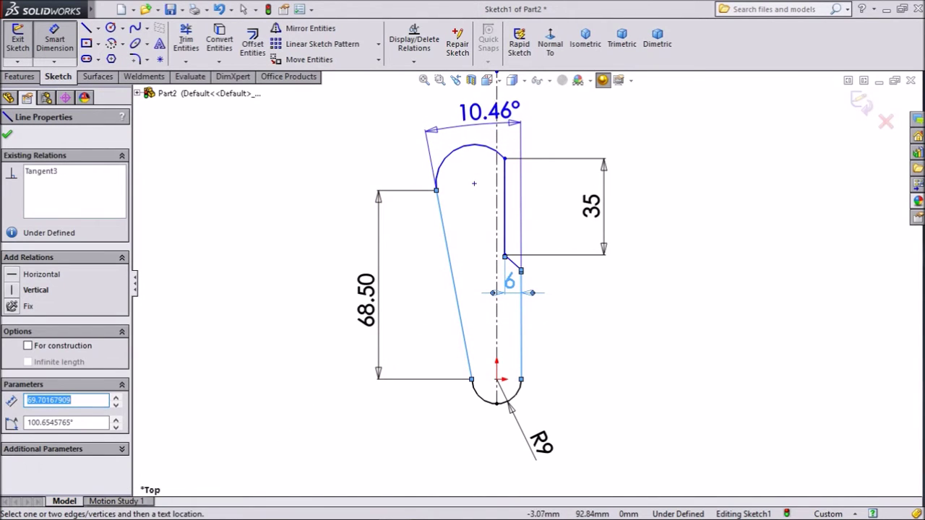
click(483, 108)
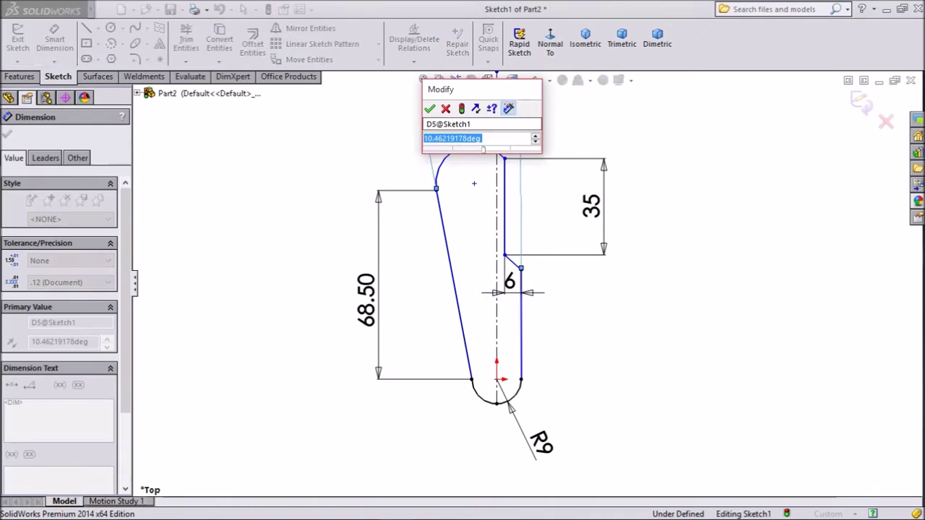
text(2.51)
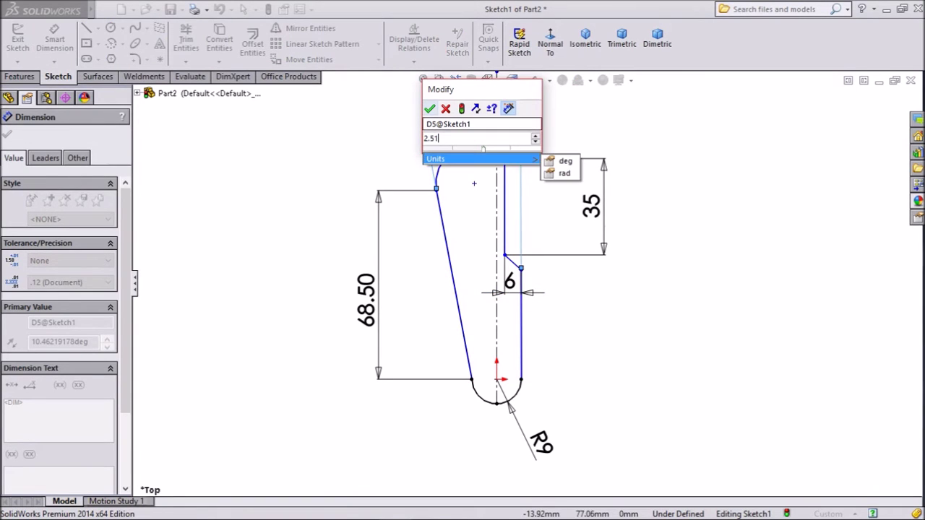
key(Return)
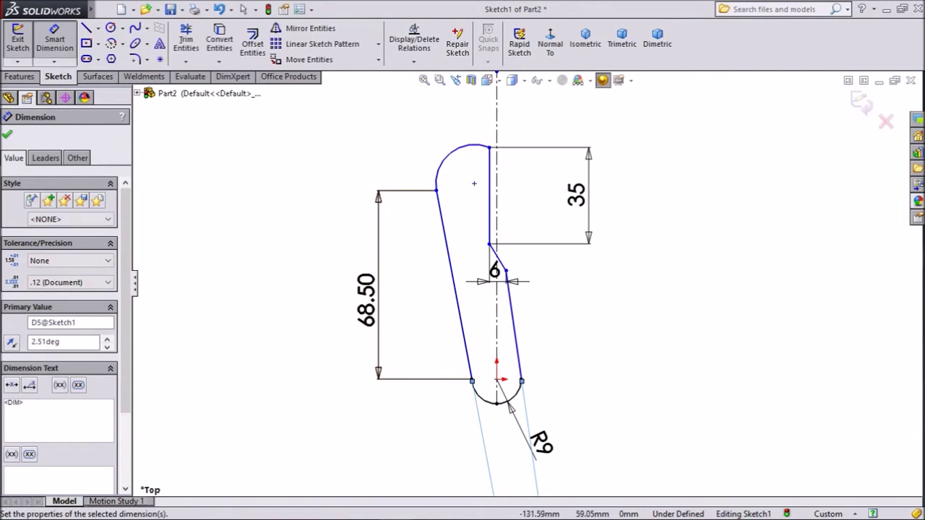
key(Escape)
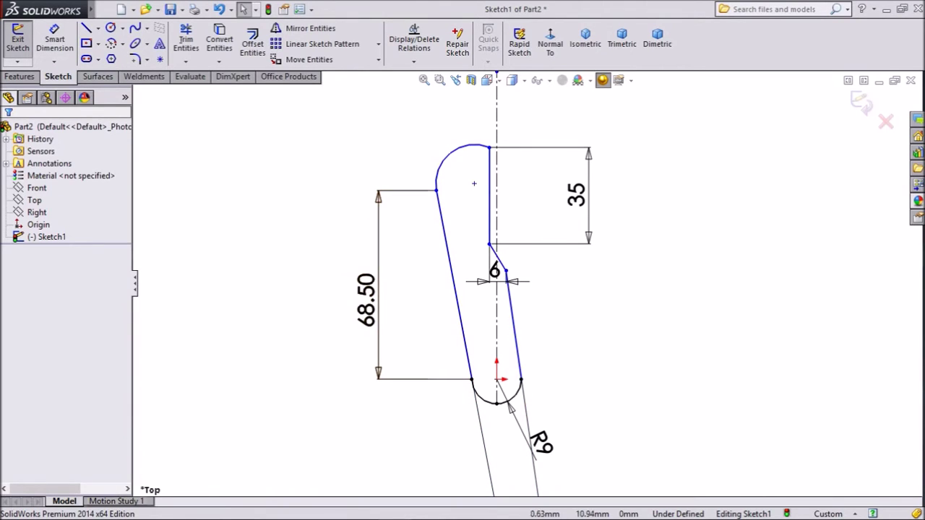
- Make the lower right side line and the long left side line symmetric about the vertical centerline
click(511, 311)
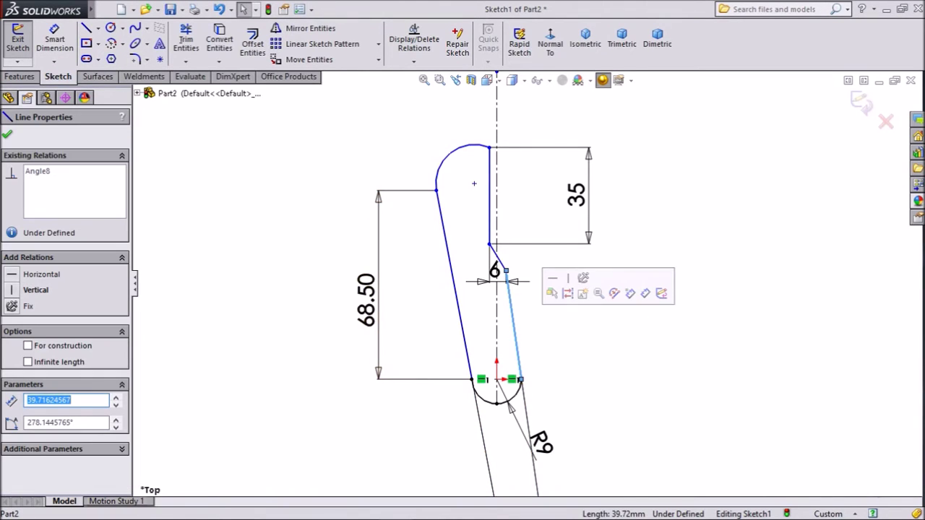
ctrl+click(497, 318)
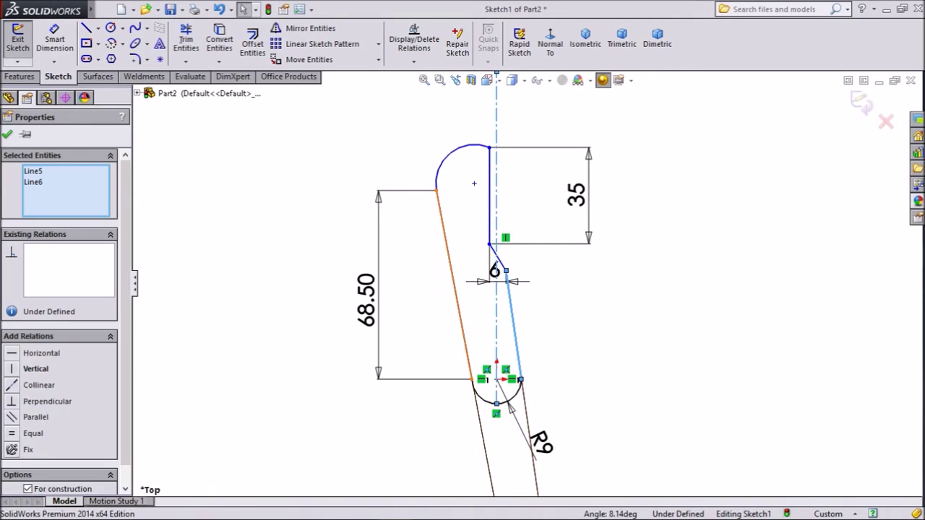
ctrl+click(455, 289)
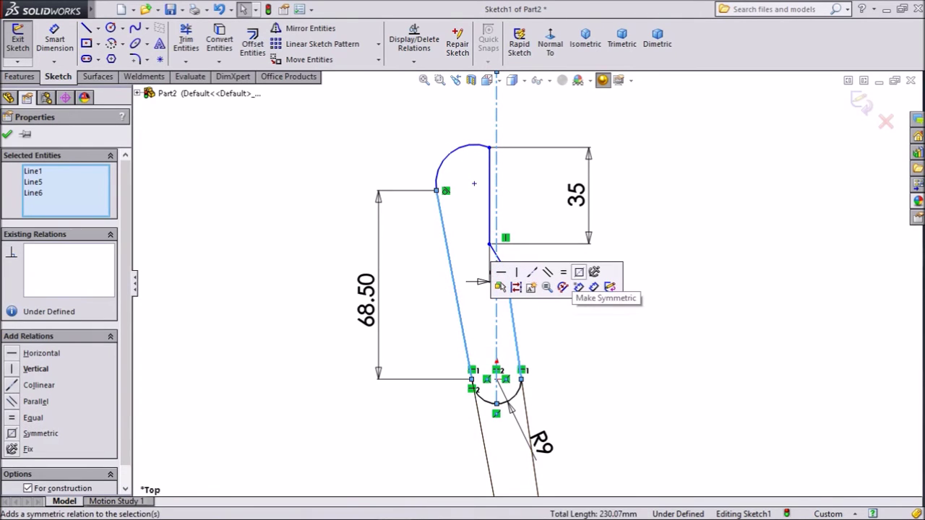
click(563, 287)
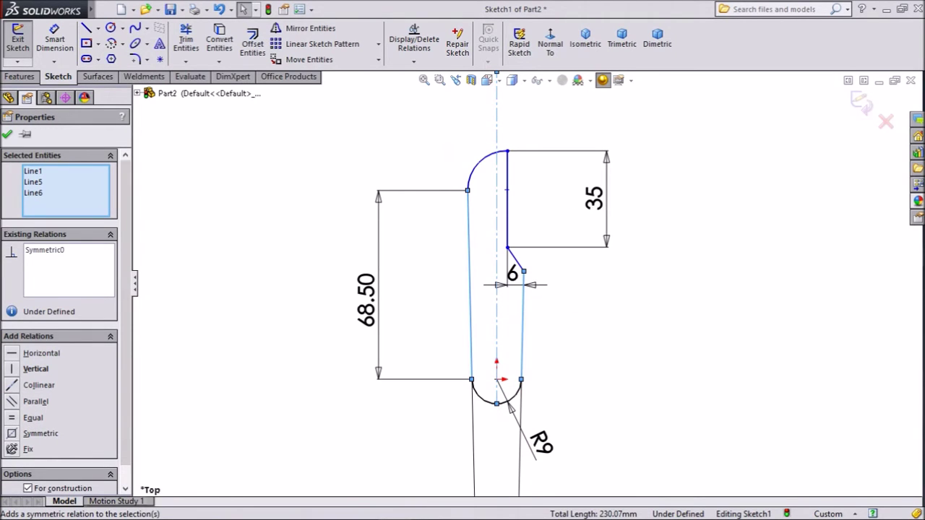
key(Escape)
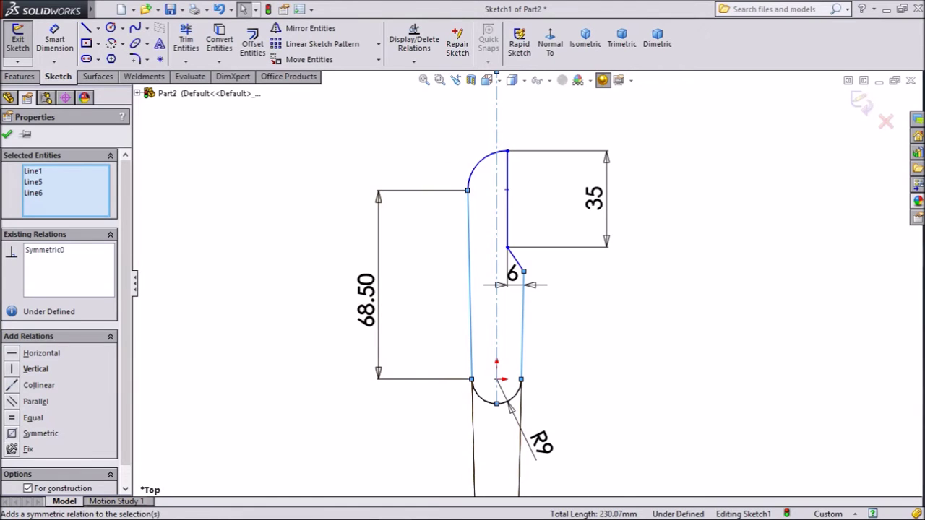
- Dimension the vertical height of the lower right side line as 41 mm
click(54, 40)
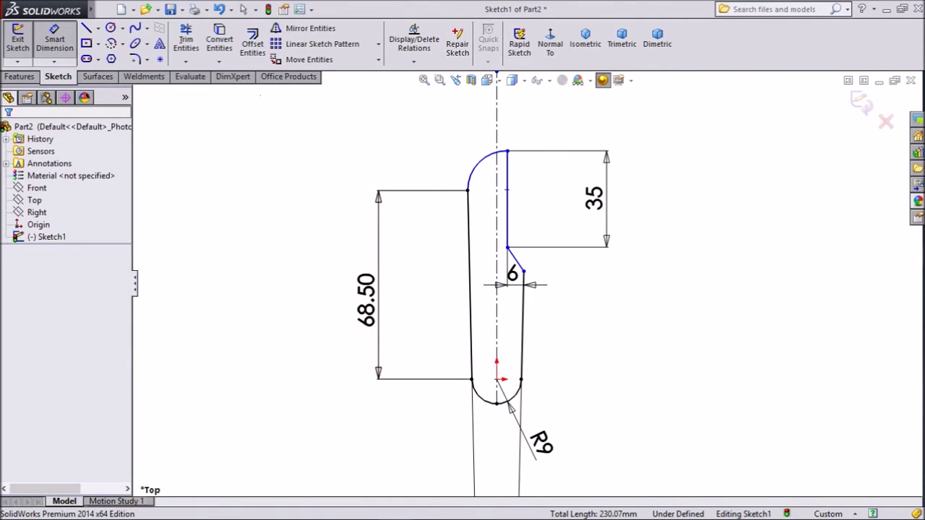
click(522, 326)
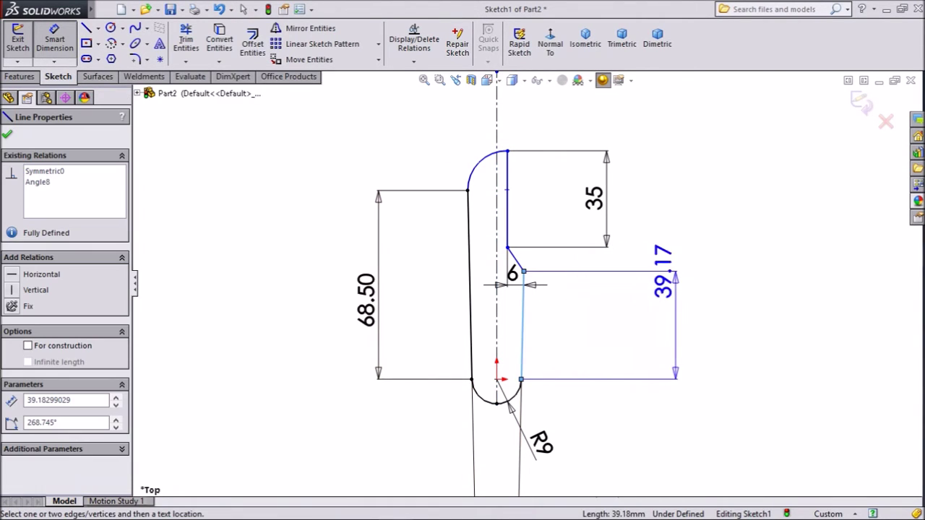
click(672, 304)
text(41)
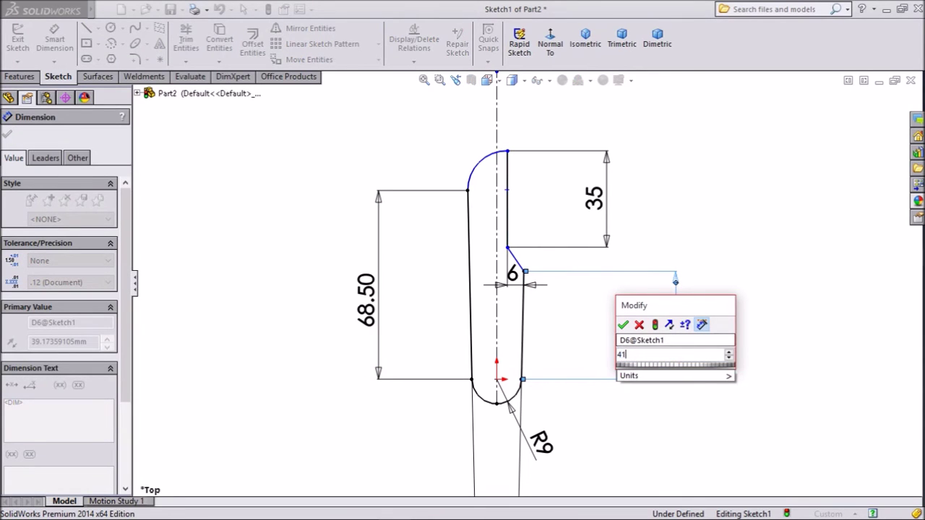
key(Return)
- Dimension the vertical distance between the upper arc's right endpoint and the step's outer corner as 37.5 mm
scroll(575, 230, down, 1)
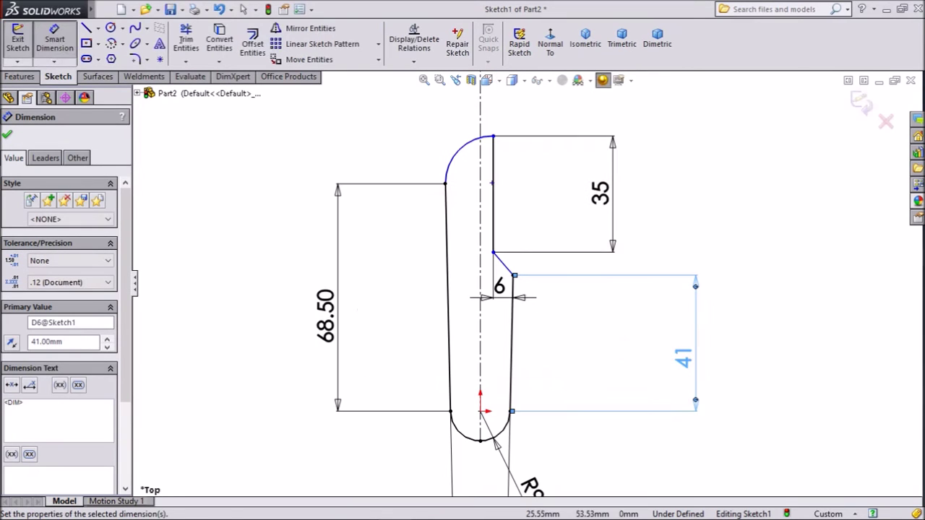
scroll(495, 148, down, 1)
click(494, 137)
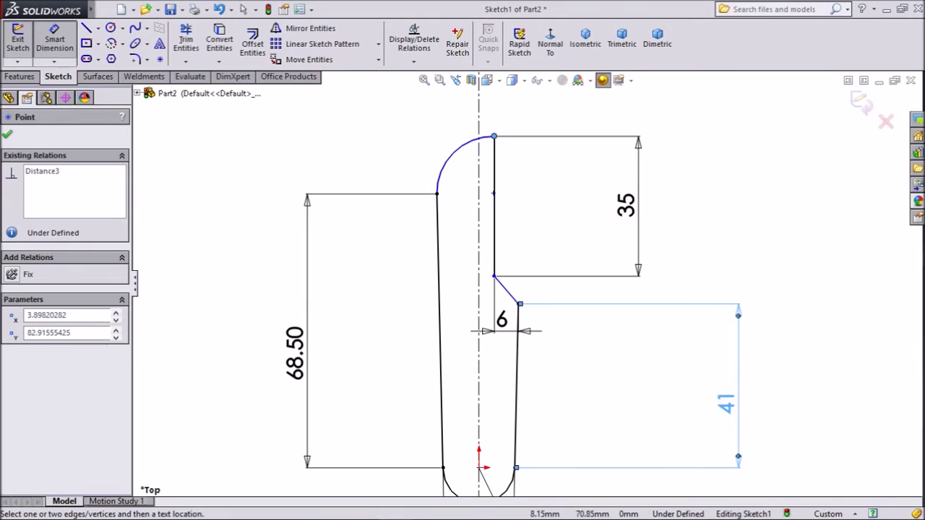
click(519, 304)
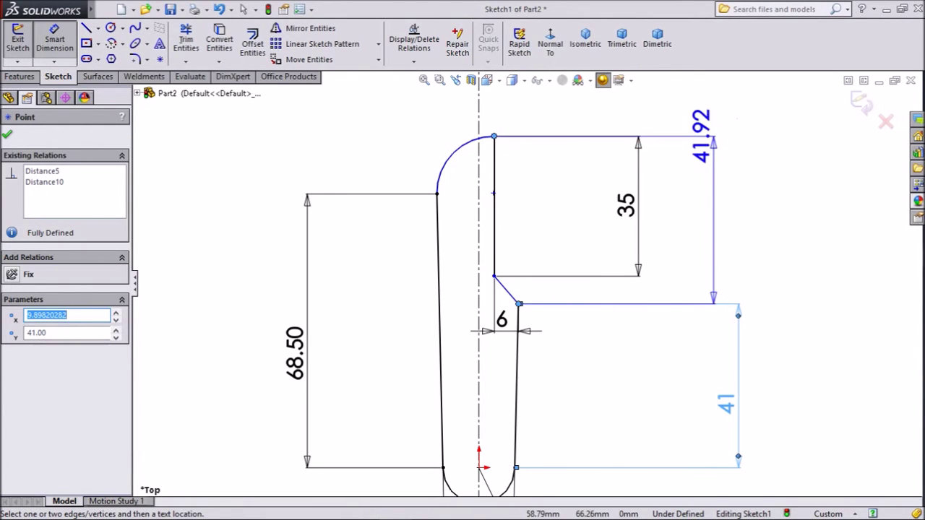
click(702, 186)
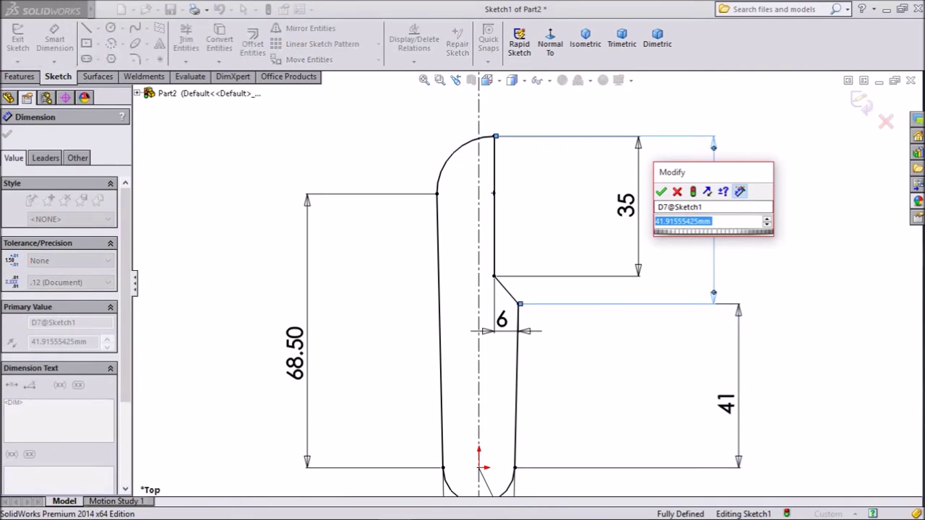
text(37.5)
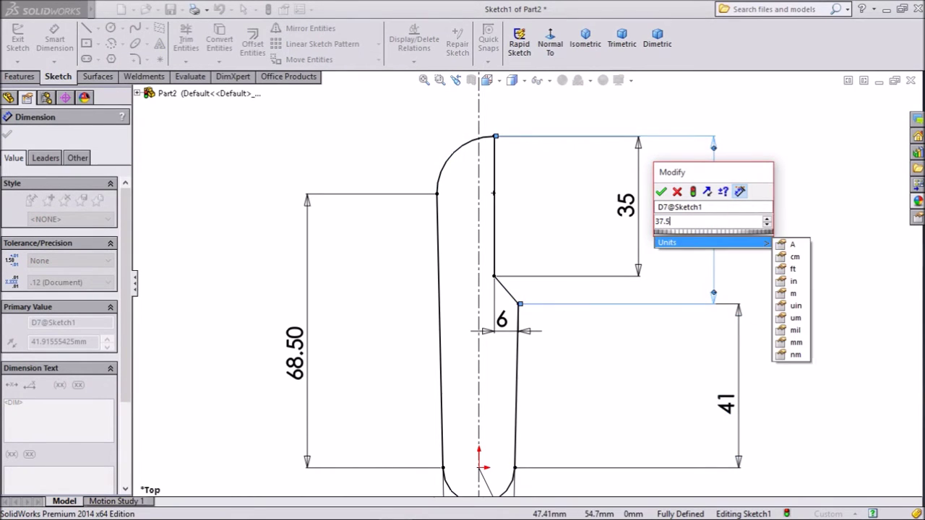
key(Return)
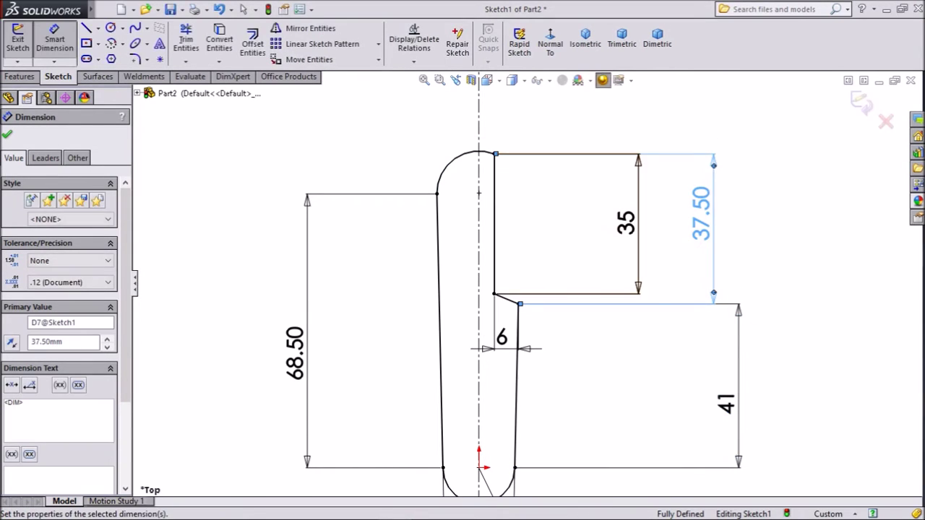
scroll(502, 469, up, 1)
scroll(522, 288, up, 1)
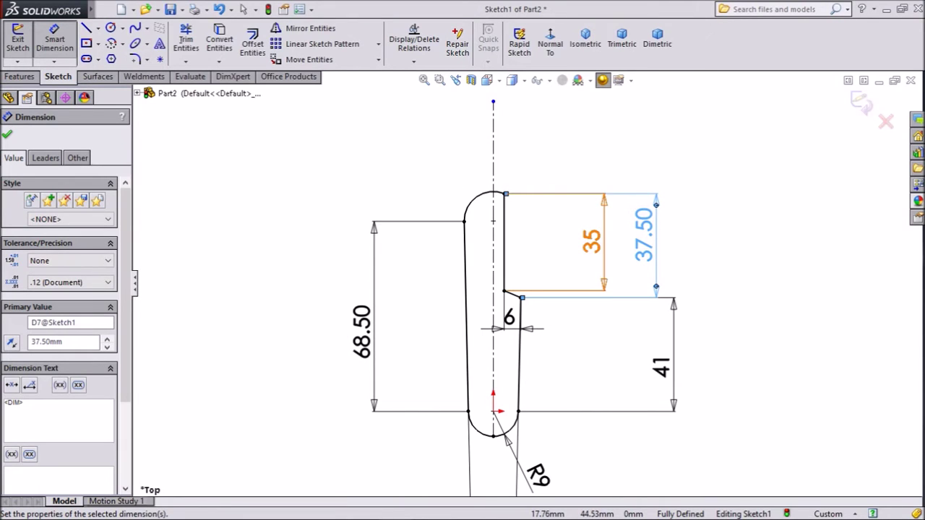
- Round the inner corner of the side step with an 8.5 mm sketch fillet
scroll(517, 437, down, 1)
scroll(549, 296, down, 1)
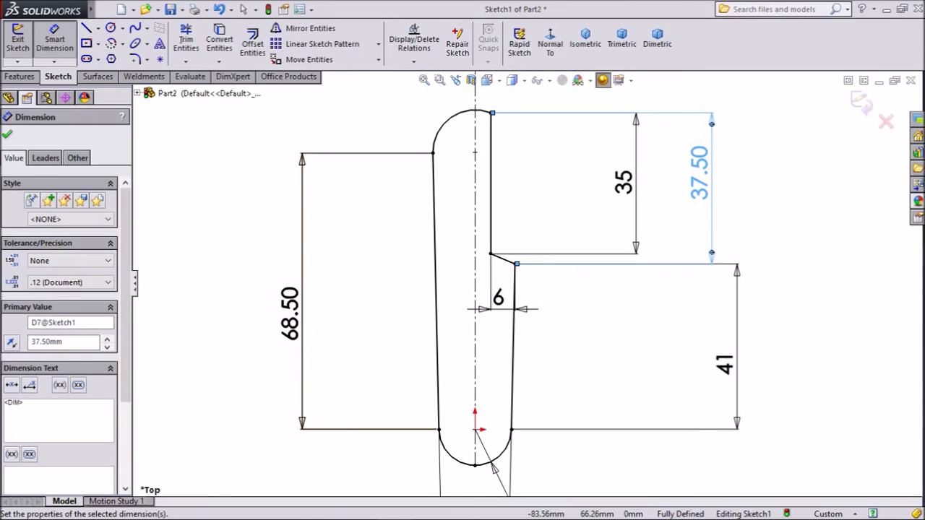
key(Escape)
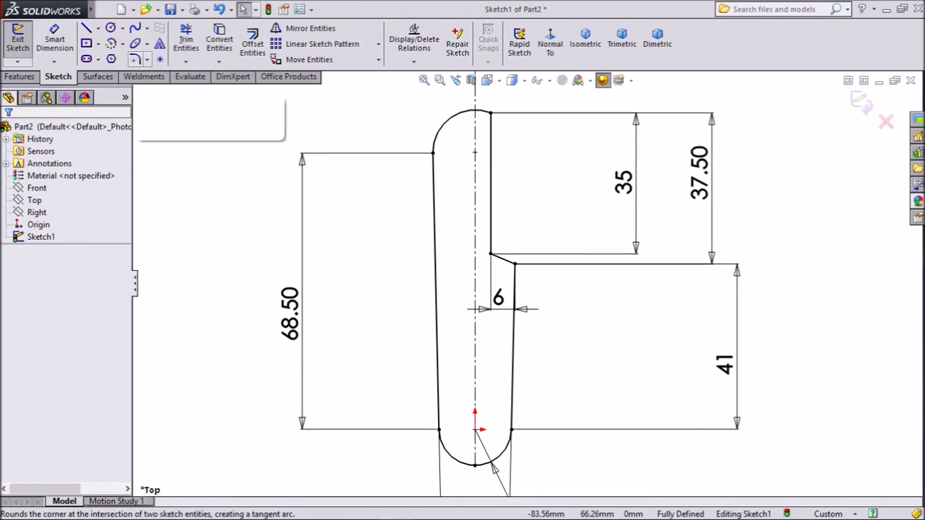
click(135, 59)
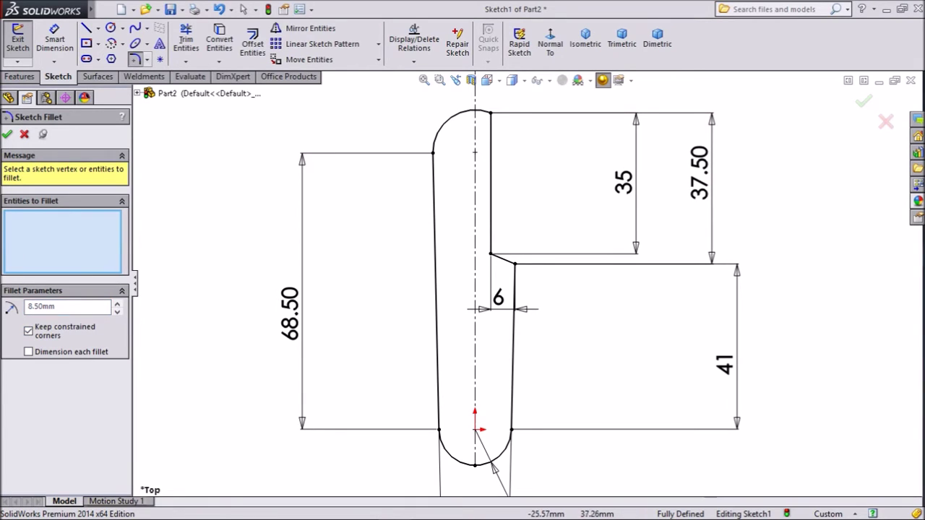
click(491, 254)
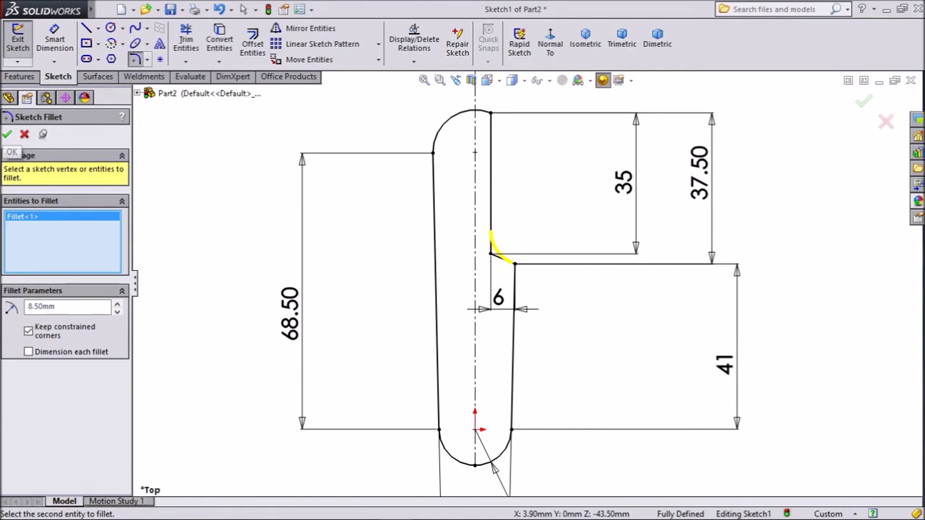
click(6, 134)
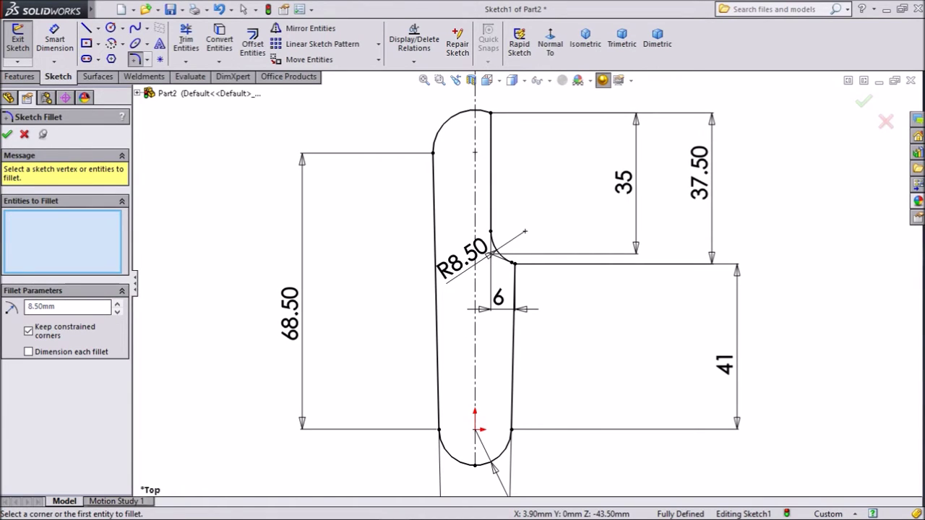
- Add 1 mm sketch fillets at the upper arc's right endpoint and the step's outer corner
click(57, 308)
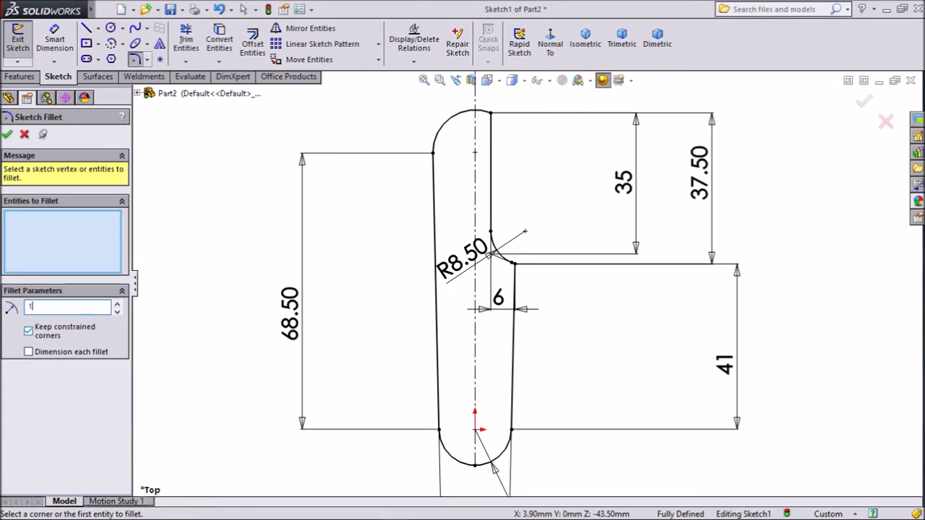
text(1)
key(Return)
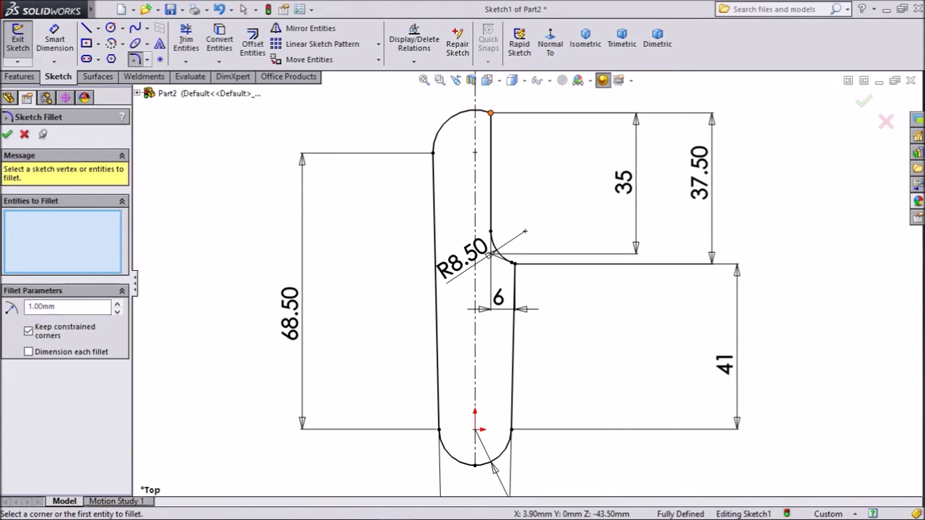
click(491, 113)
scroll(500, 254, down, 8)
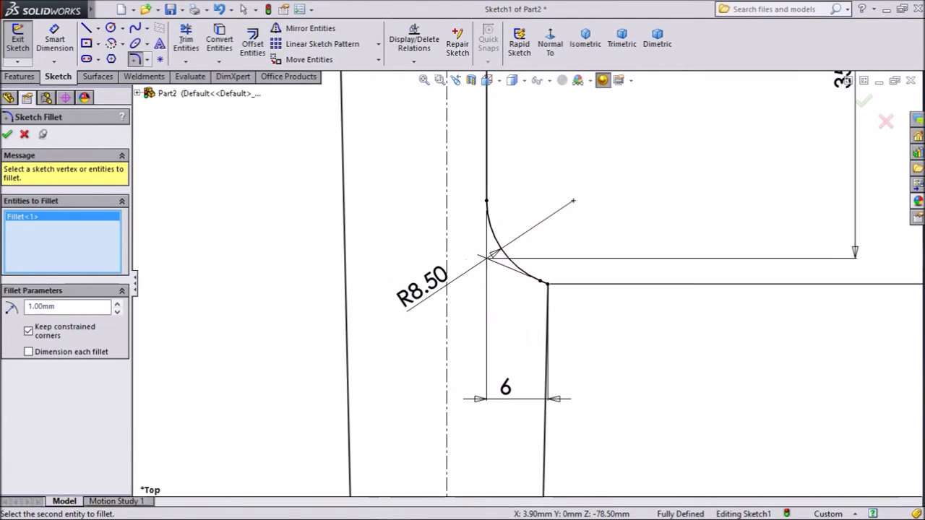
click(528, 263)
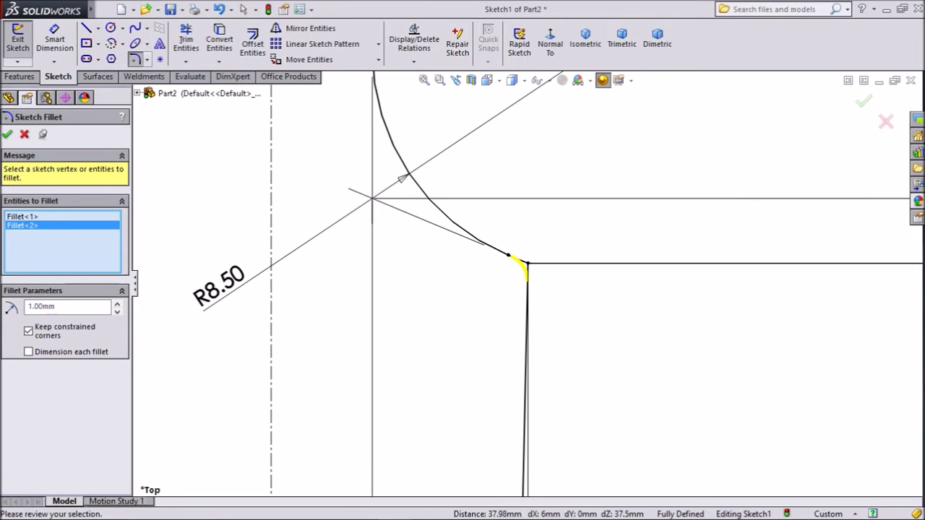
key(Return)
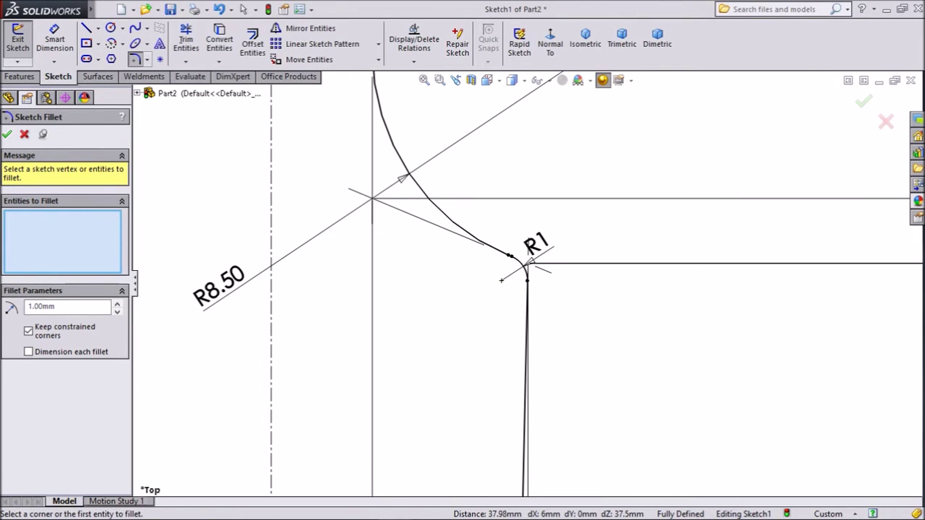
key(Return)
- Extrude the closed profile as a blind boss to a depth of 5 mm
scroll(524, 279, up, 5)
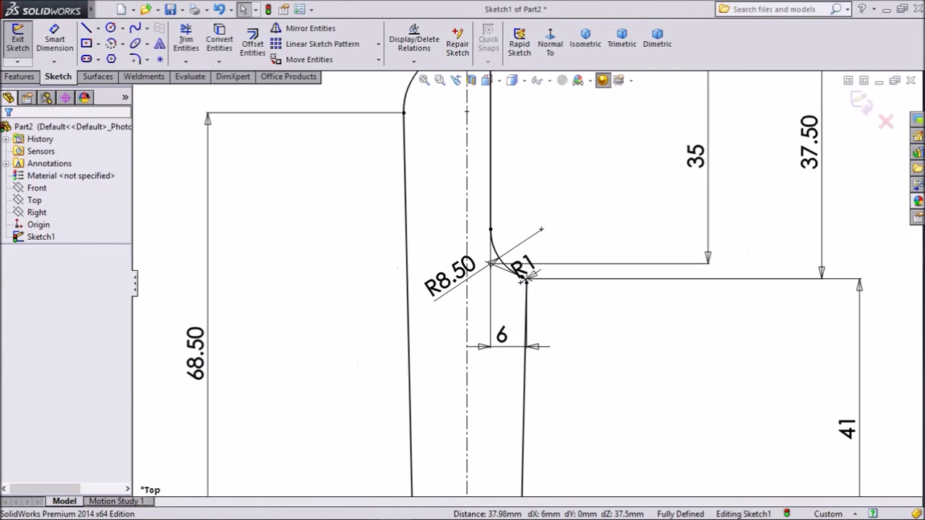
scroll(524, 280, up, 2)
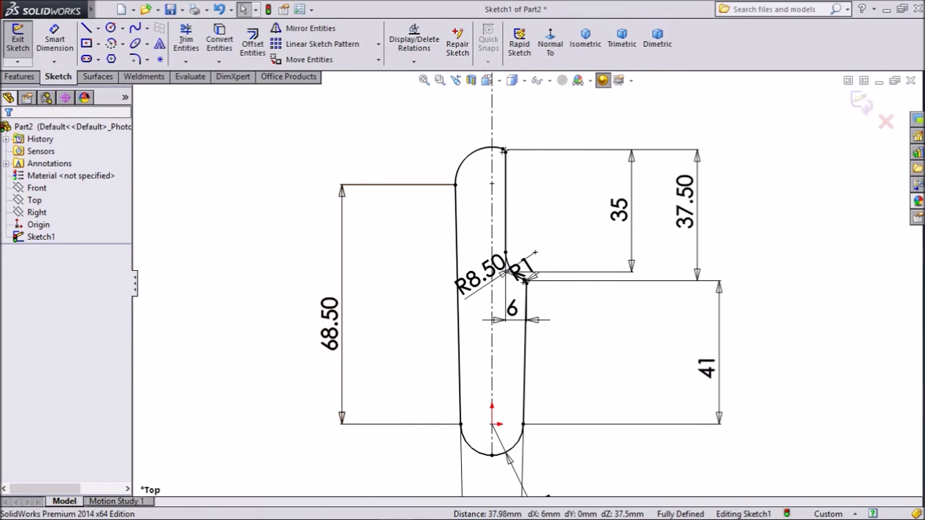
click(20, 77)
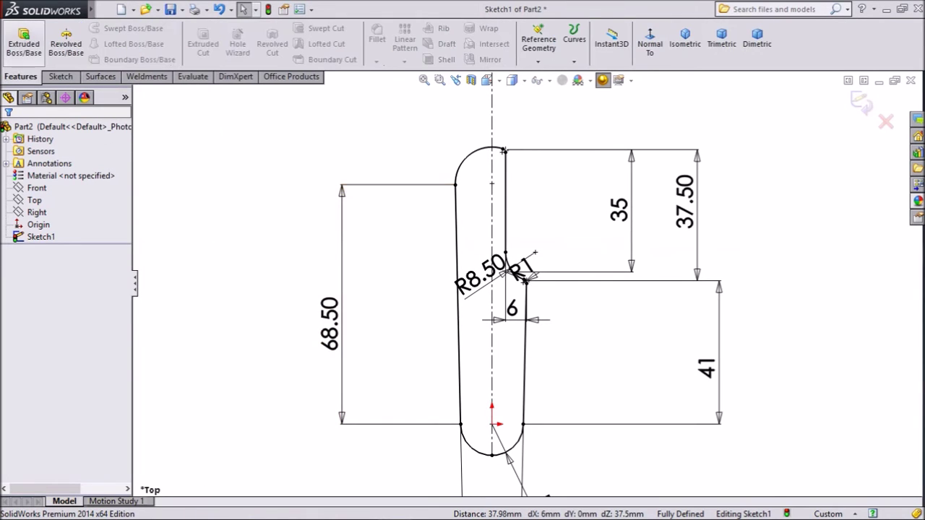
click(24, 41)
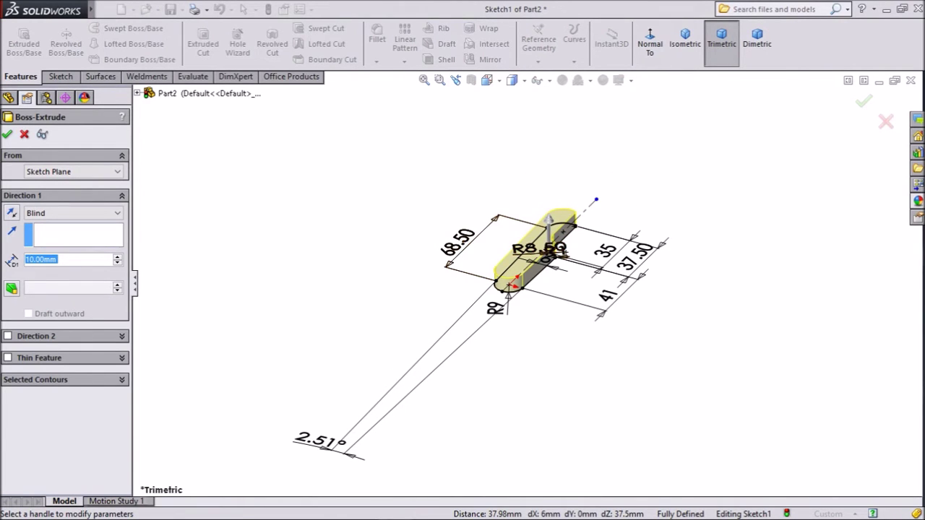
text(5)
key(Return)
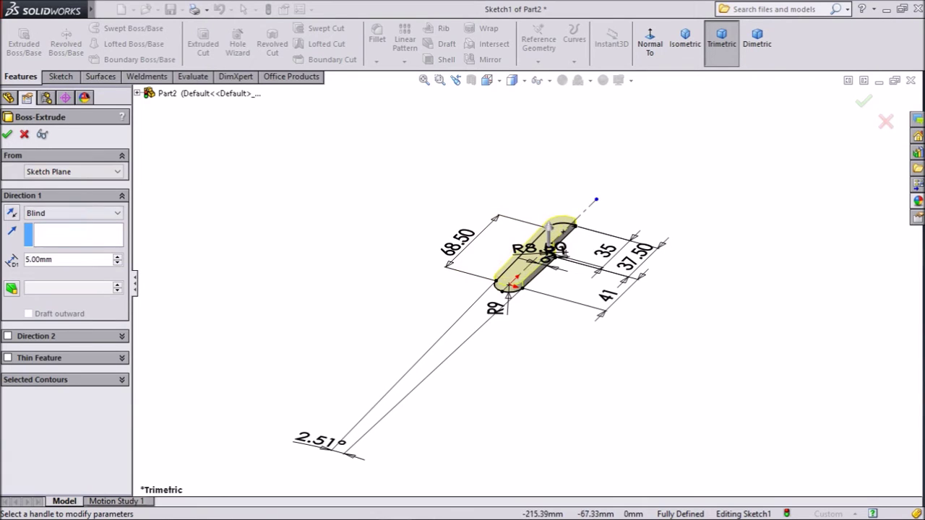
click(7, 134)
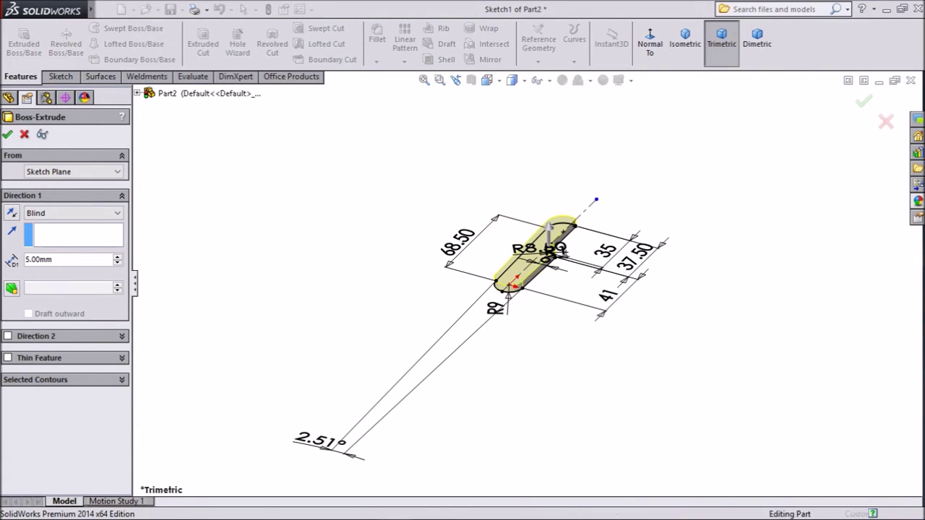
- Fillet the top edges of both rounded ends, the long side and the wide section's step-side edge at 3 mm, with tangent propagation off
scroll(506, 264, down, 8)
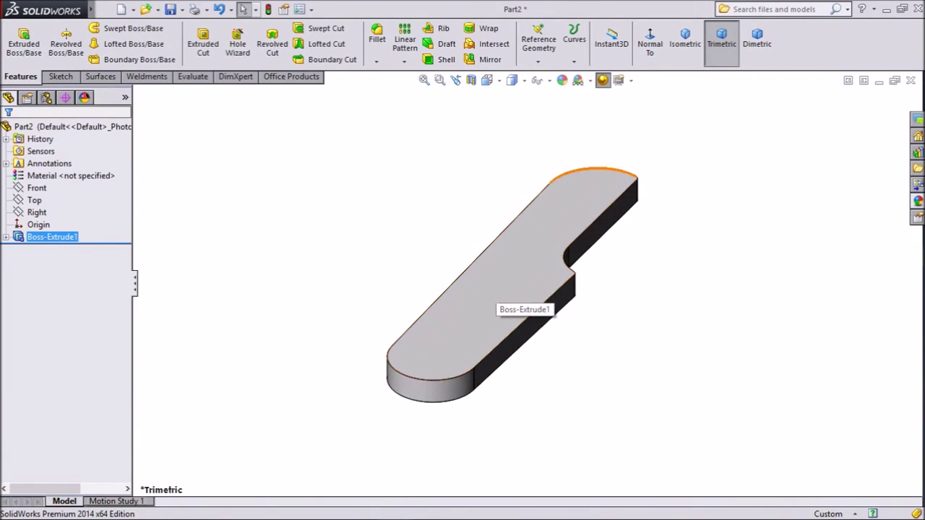
scroll(571, 262, down, 1)
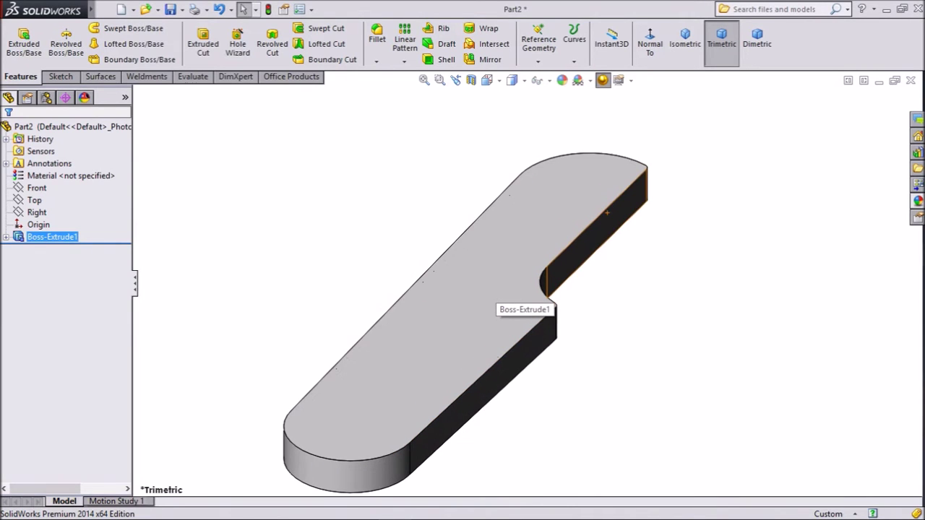
scroll(571, 263, up, 1)
middle_drag(571, 262, 448, 271)
key(ctrl+7)
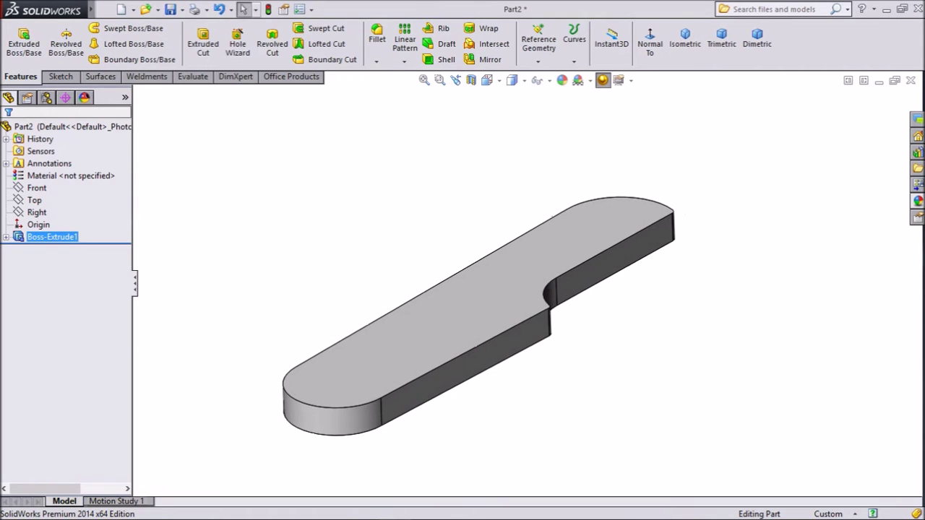
click(377, 37)
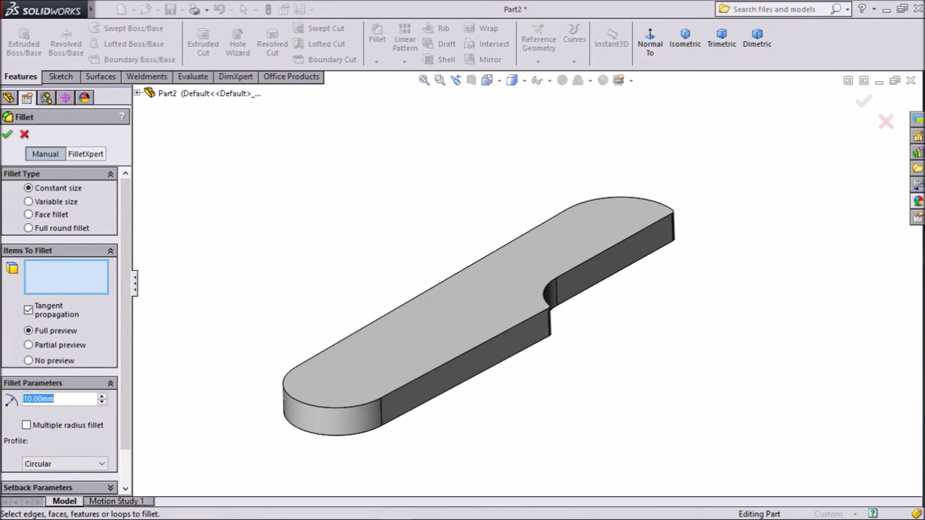
text(3)
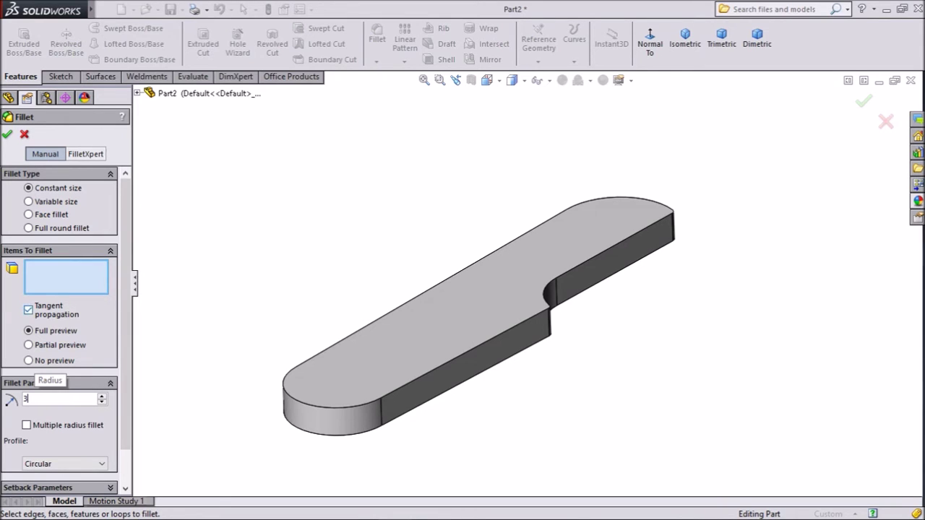
key(Return)
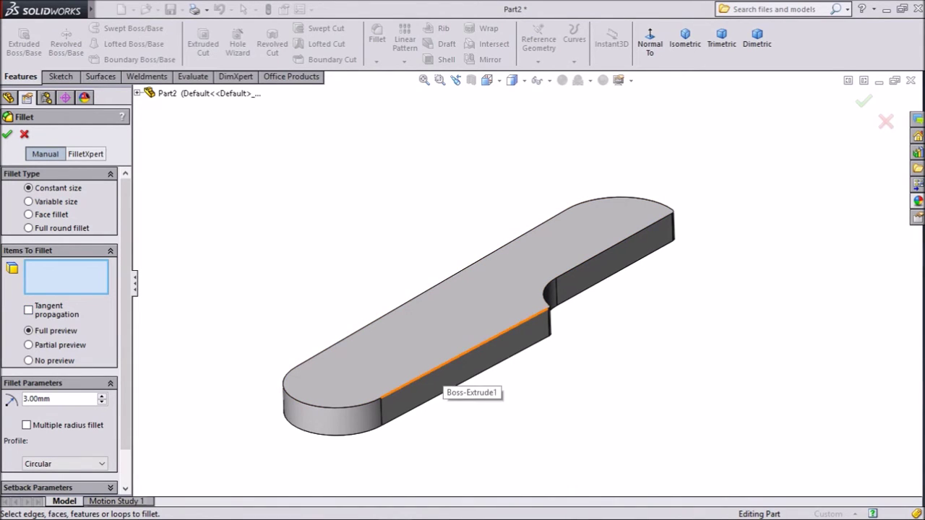
click(442, 365)
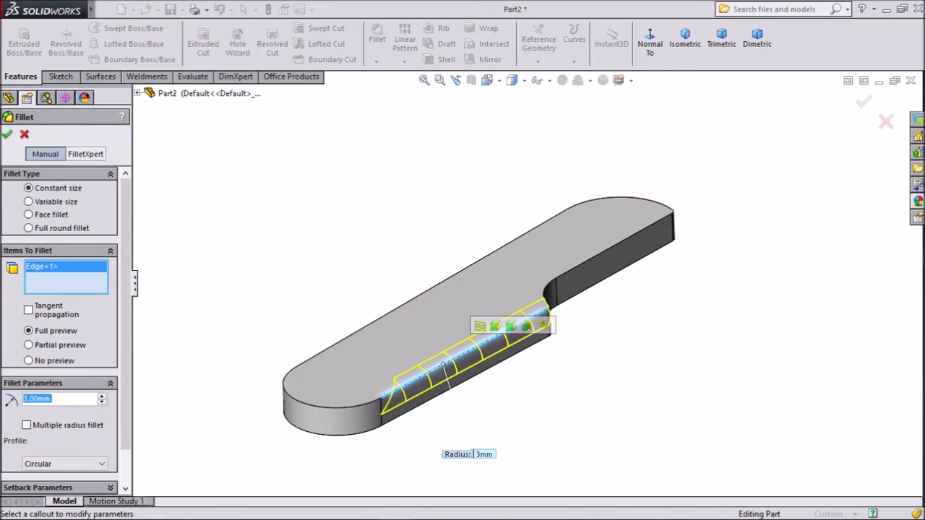
click(401, 306)
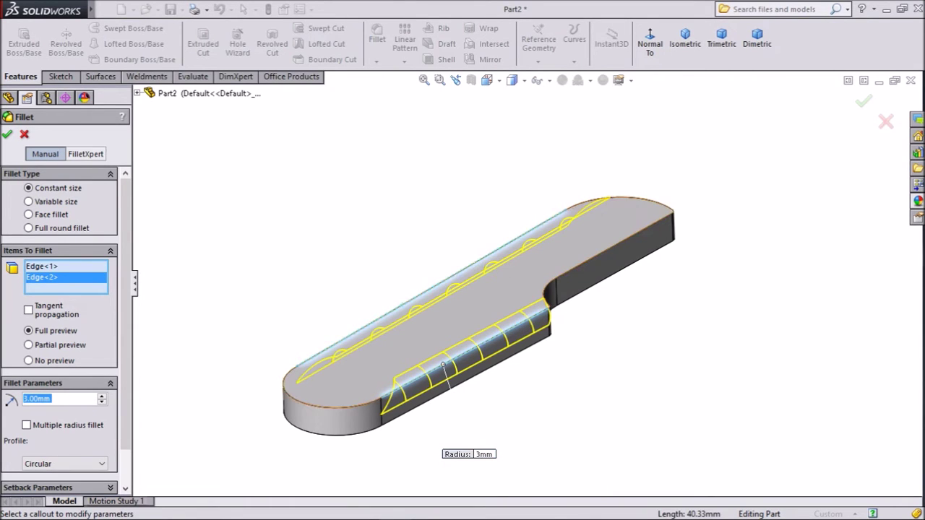
click(333, 407)
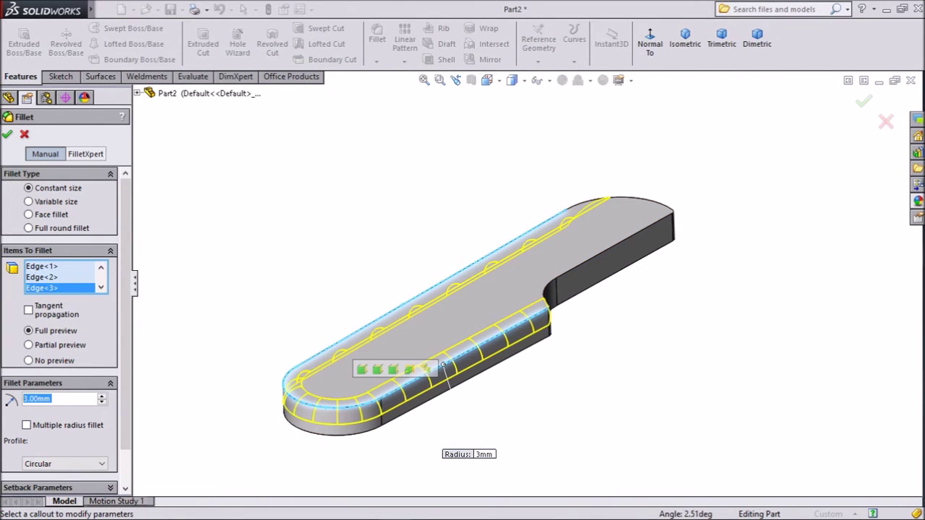
click(629, 196)
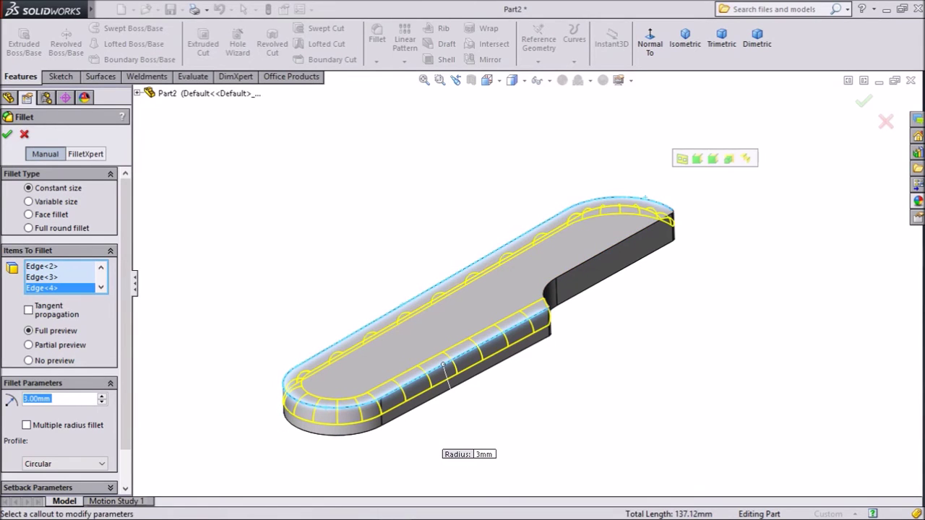
scroll(662, 329, down, 2)
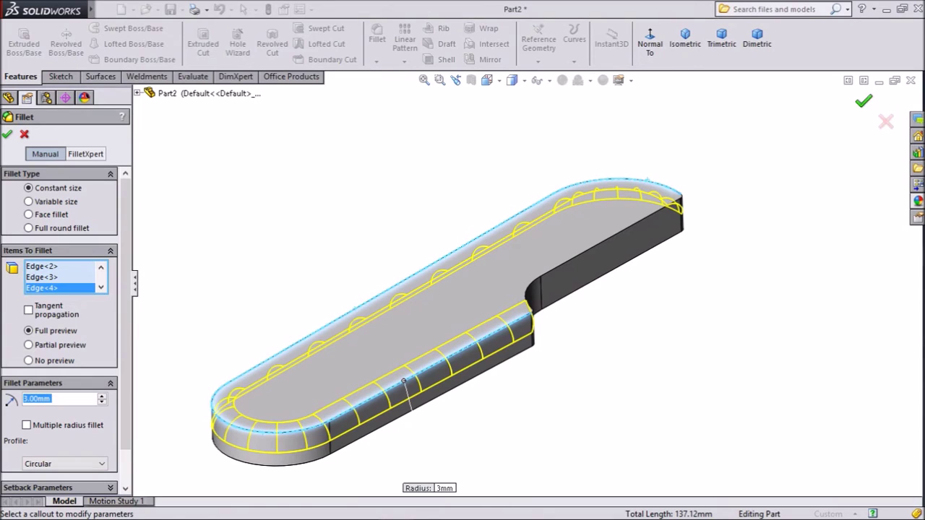
key(Return)
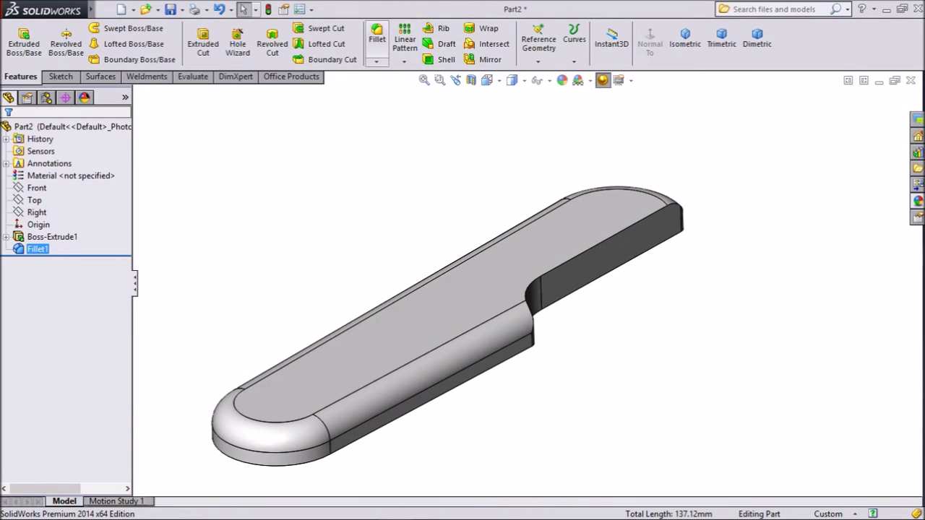
- Apply a 3 mm constant-size fillet to the top face to round its remaining edges along the side step
click(377, 36)
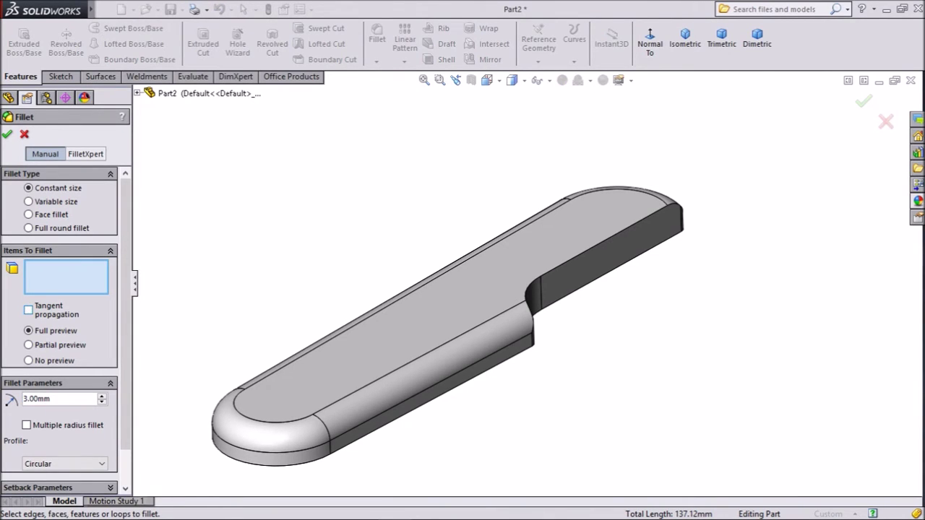
click(470, 297)
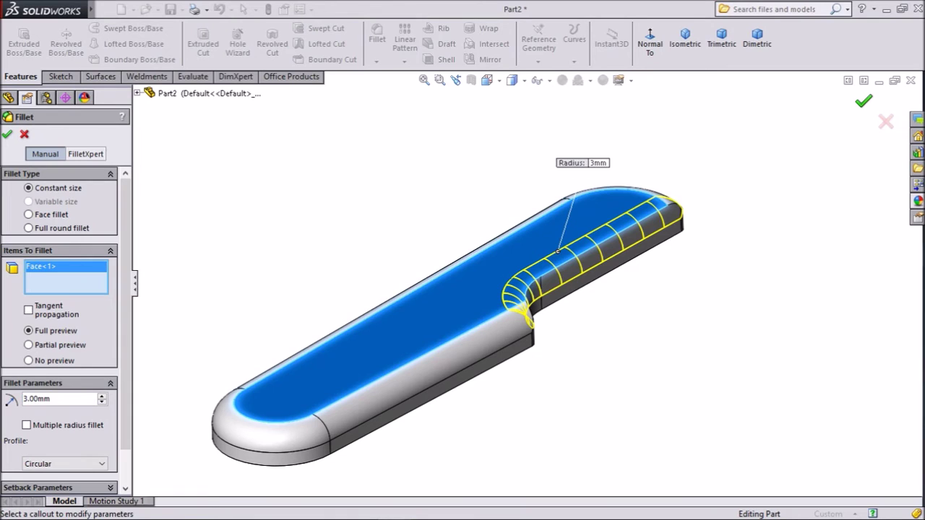
click(864, 101)
- Start a new sketch on the flat bottom face of the extruded body
middle_drag(520, 310, 466, 271)
key(ctrl+7)
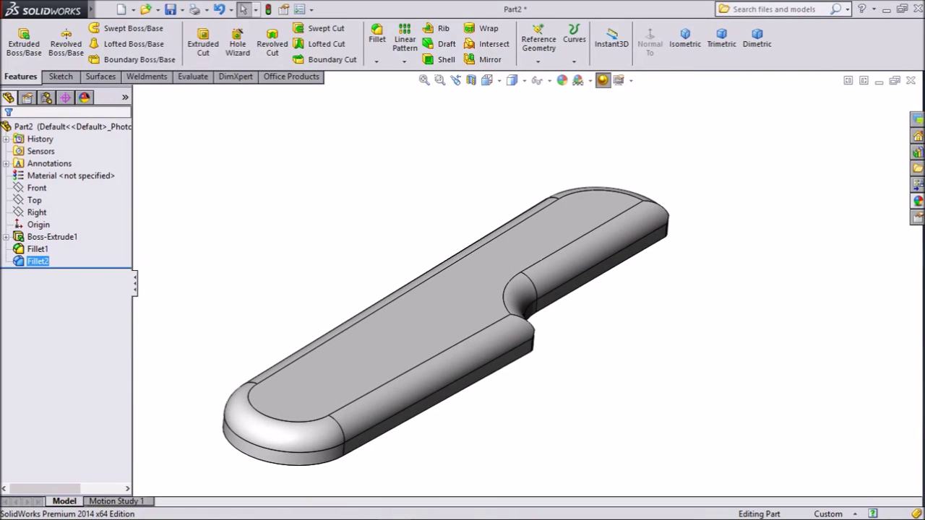
key(z)
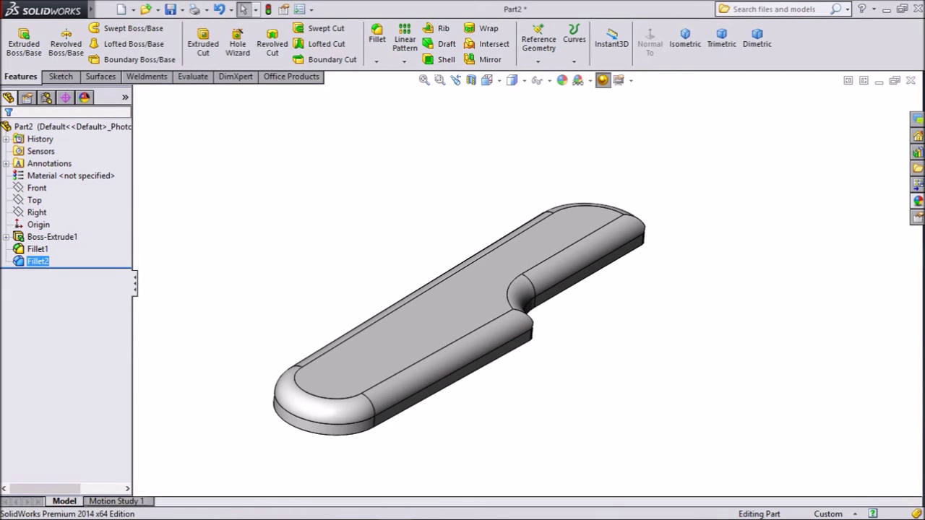
middle_drag(462, 383, 457, 271)
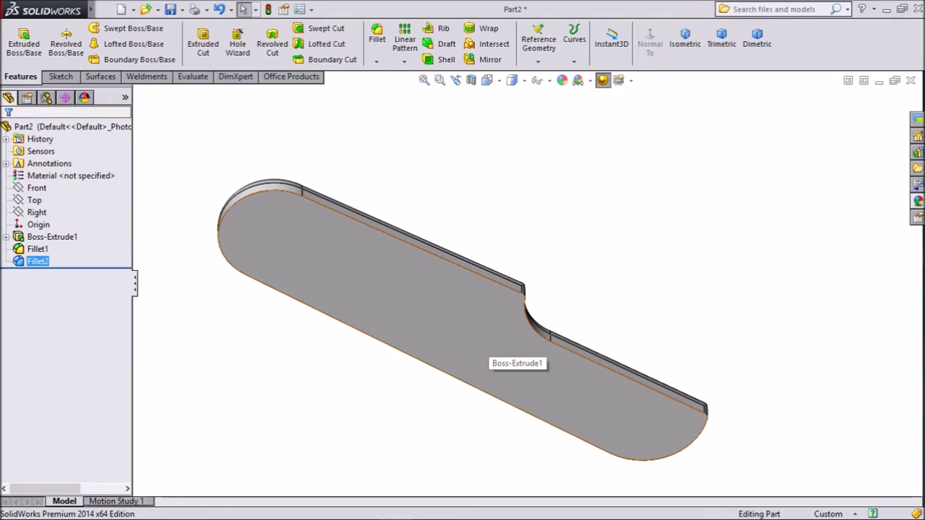
click(488, 335)
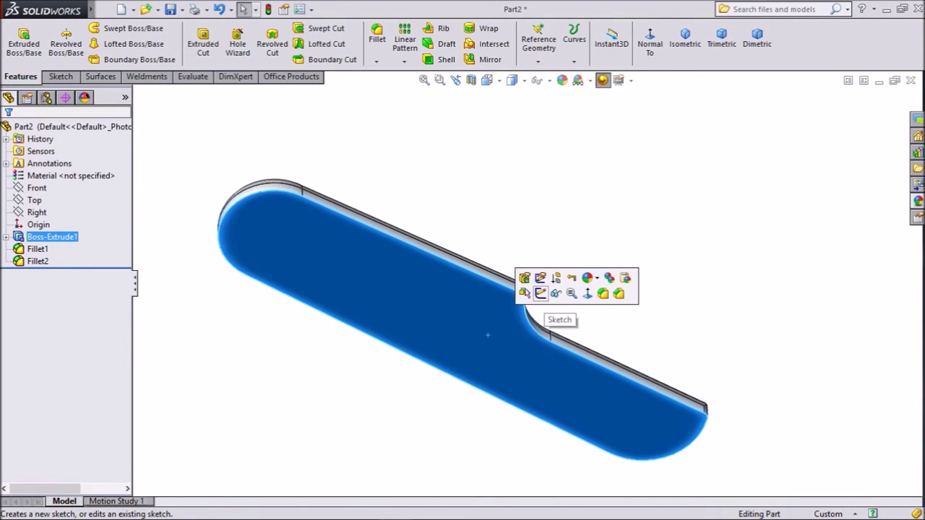
click(541, 293)
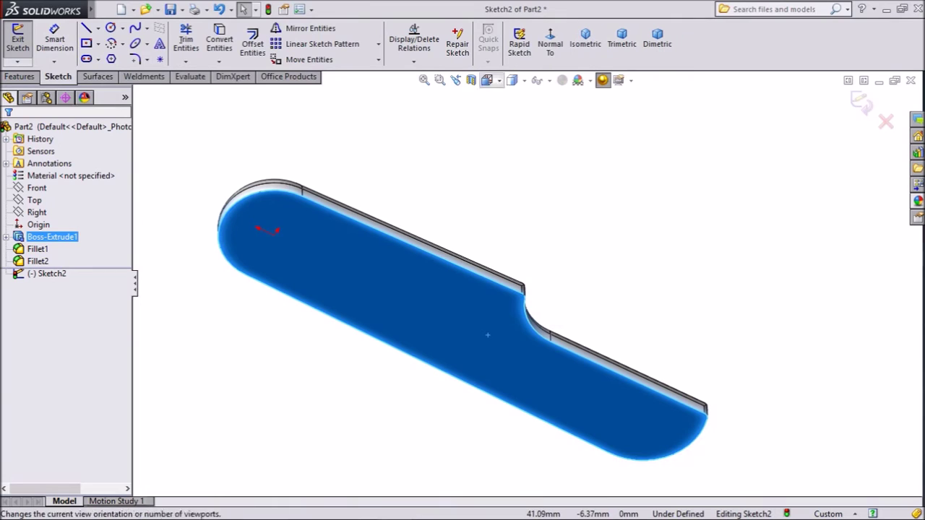
- Face the sketch plane and draw a vertical centerline about 95 mm long through the whole part, just beside the origin
click(550, 41)
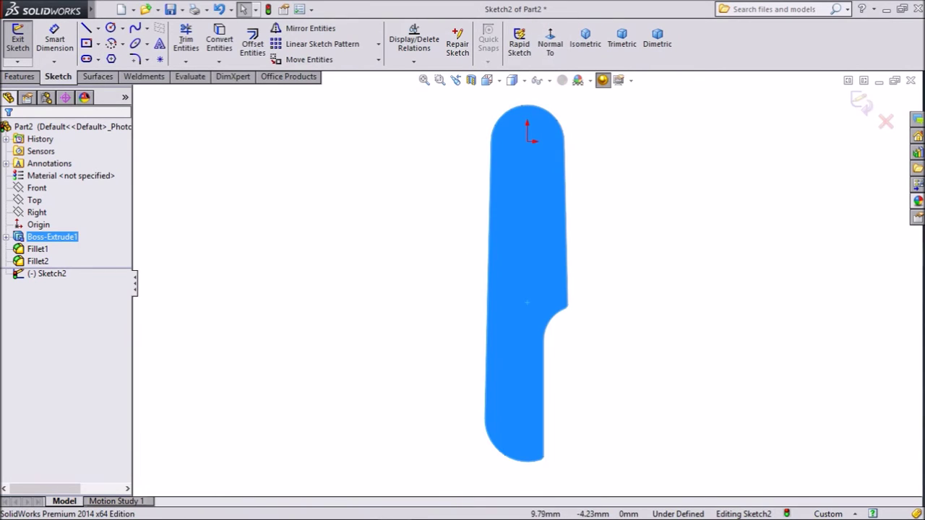
click(99, 28)
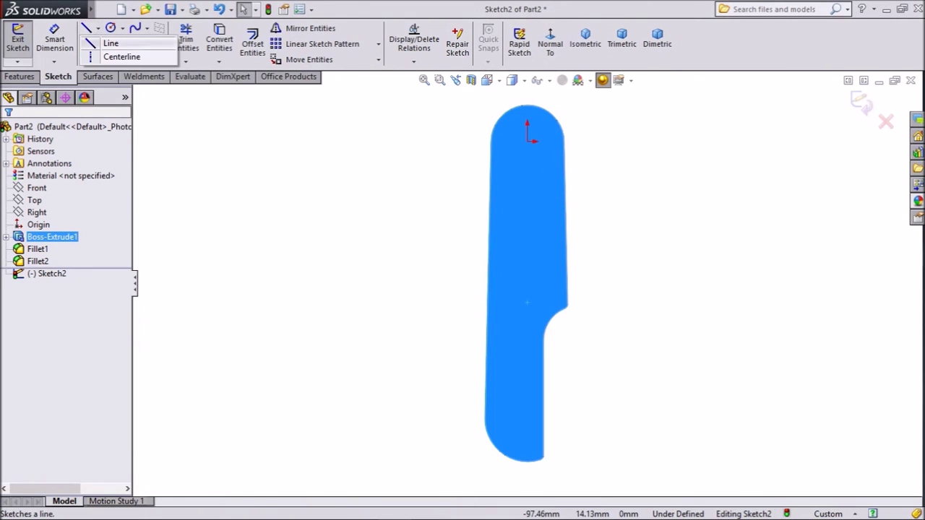
click(113, 58)
scroll(532, 150, down, 2)
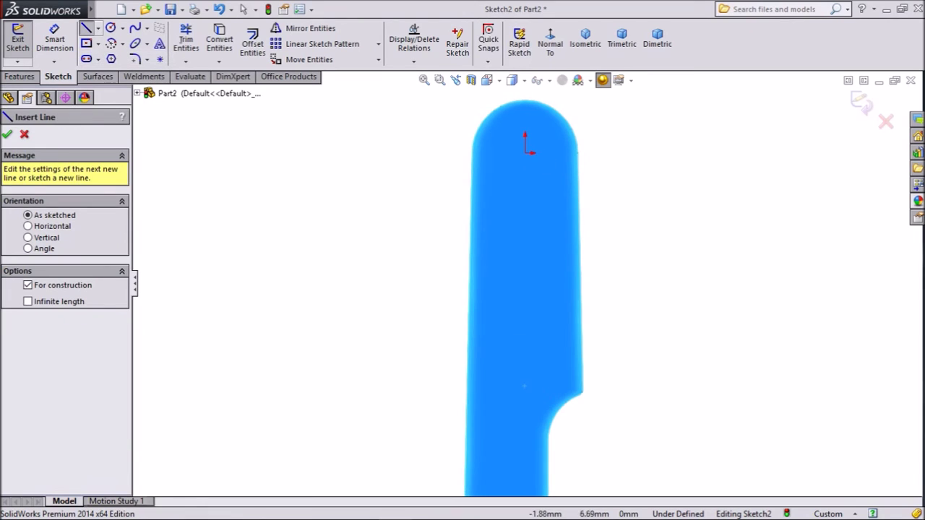
click(508, 94)
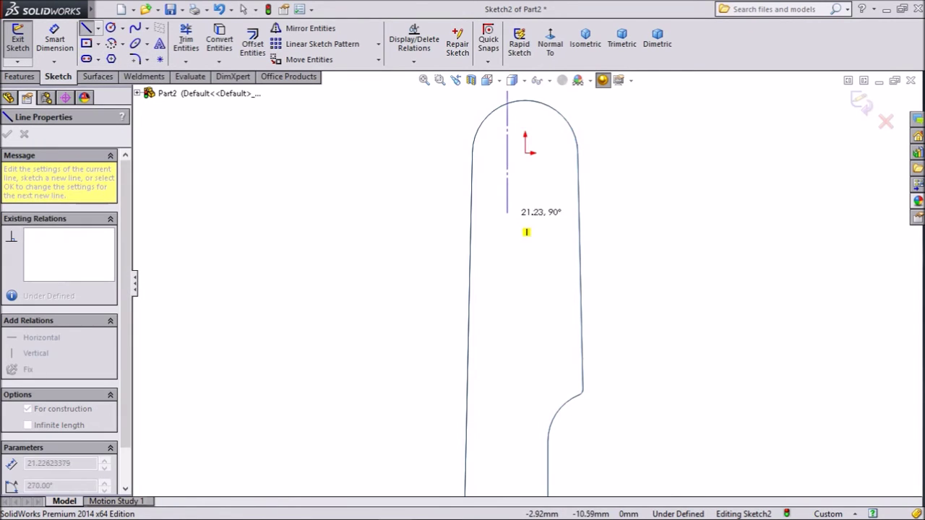
scroll(511, 215, up, 3)
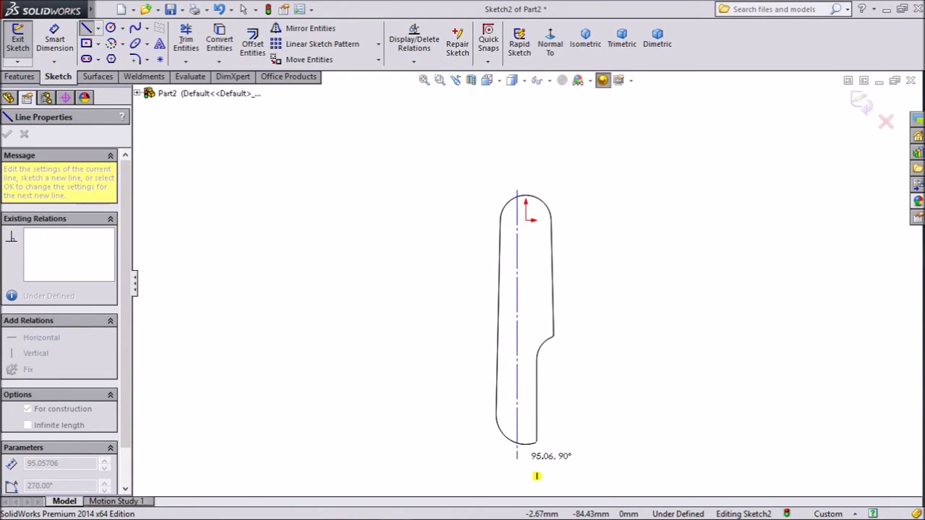
click(517, 458)
right_click(624, 273)
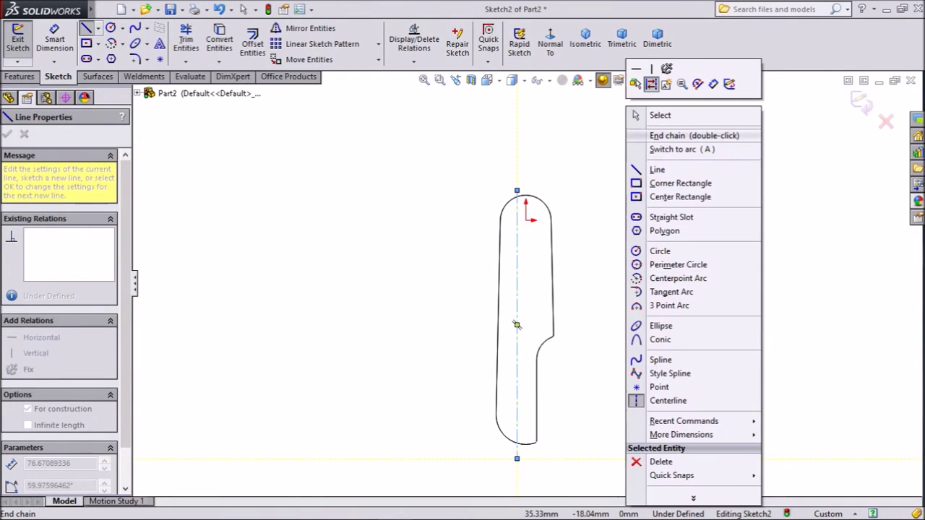
click(660, 115)
- Dimension the vertical centerline's horizontal distance from the origin and set it to 2.41 mm
scroll(539, 230, up, 3)
scroll(534, 229, up, 3)
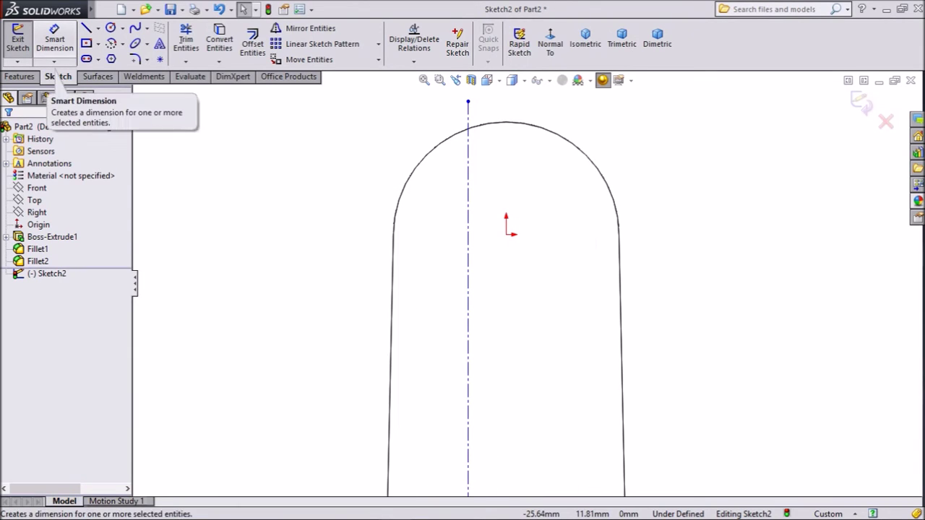
click(54, 43)
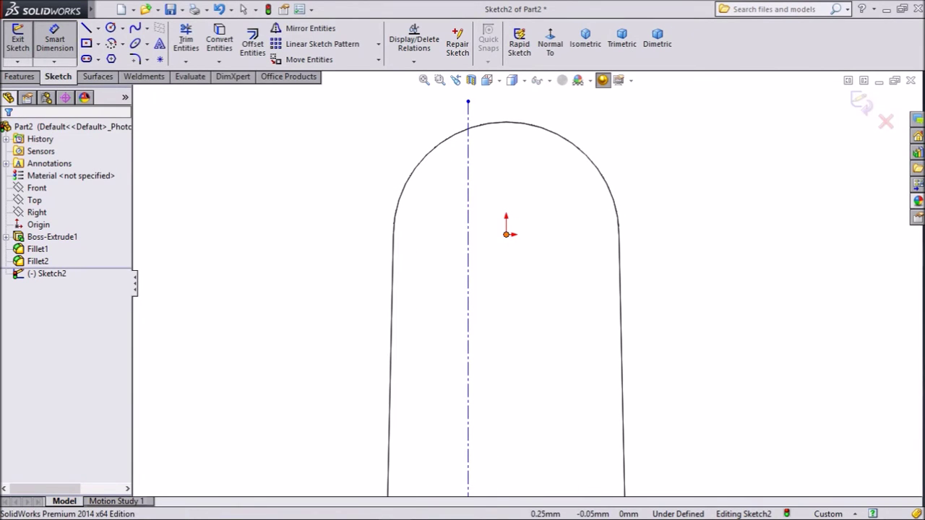
click(38, 224)
click(467, 173)
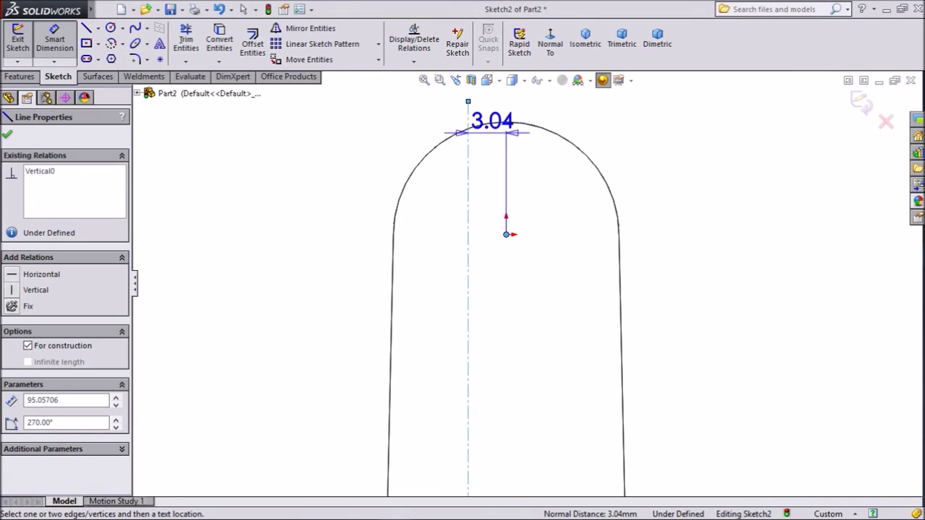
click(490, 101)
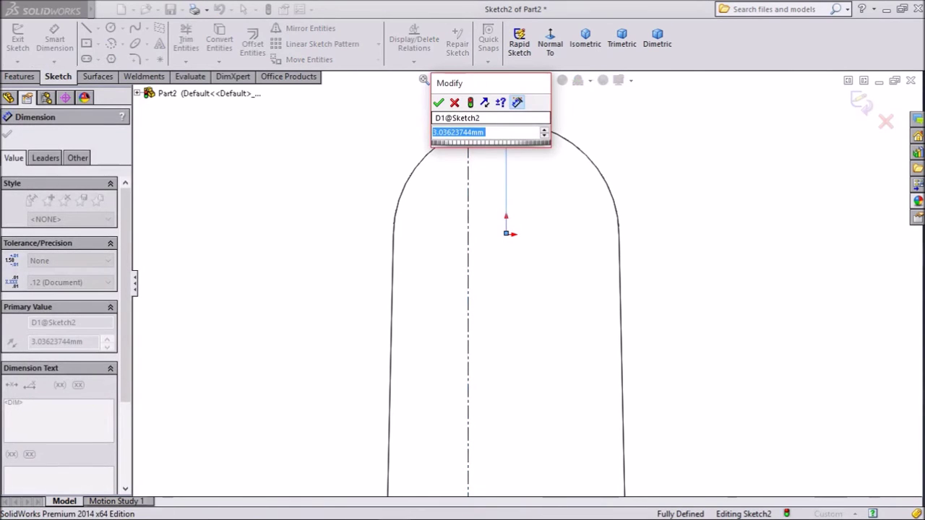
text(2.41)
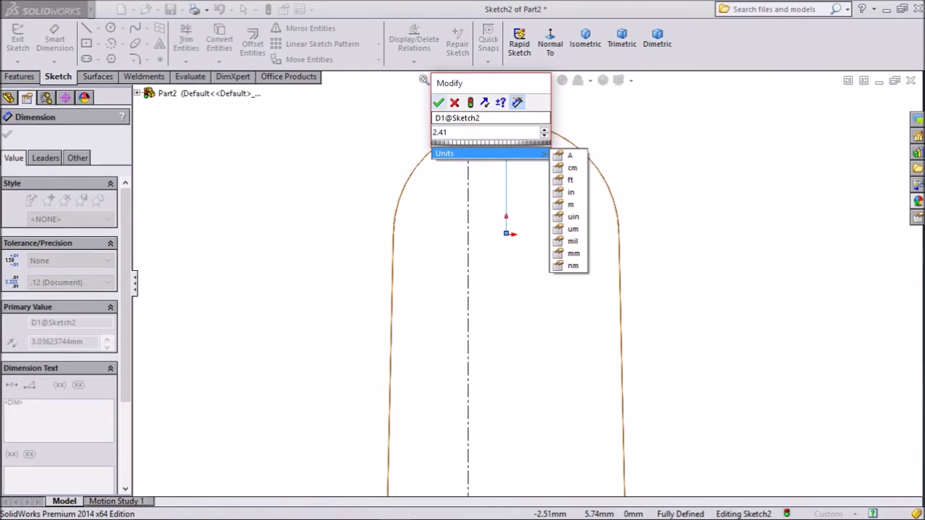
key(Return)
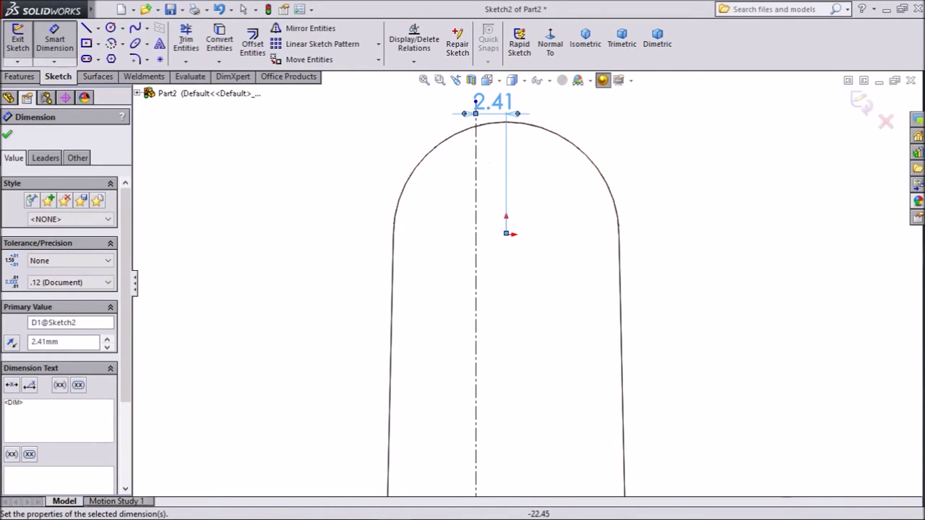
- Sketch a circle of about 1.66 mm radius on the centerline near the wide rounded end, and one of about 1.86 mm radius beside it above the step
click(110, 28)
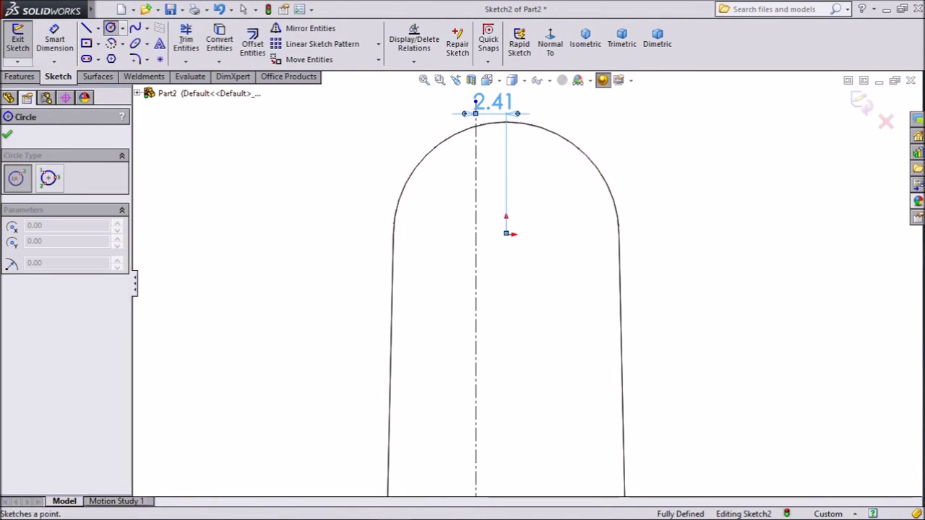
click(475, 181)
click(494, 172)
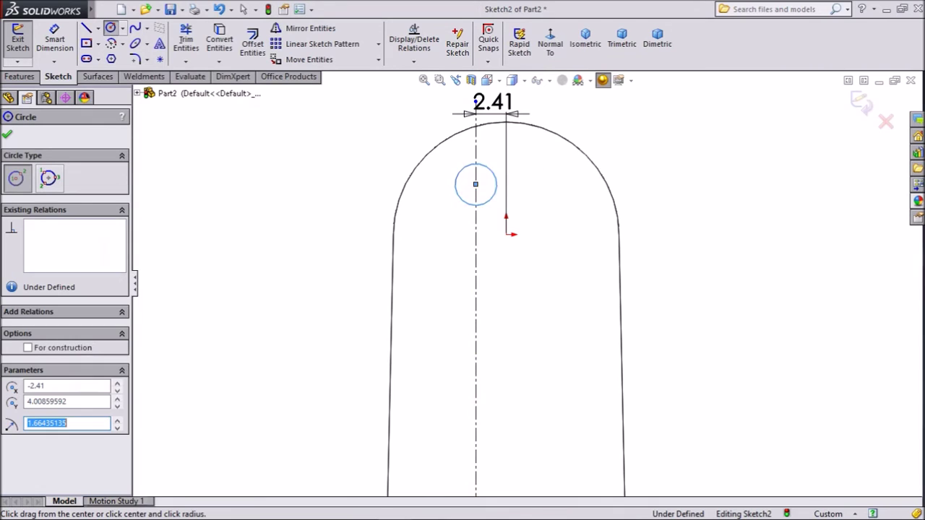
key(z)
scroll(499, 211, up, 4)
scroll(535, 438, down, 7)
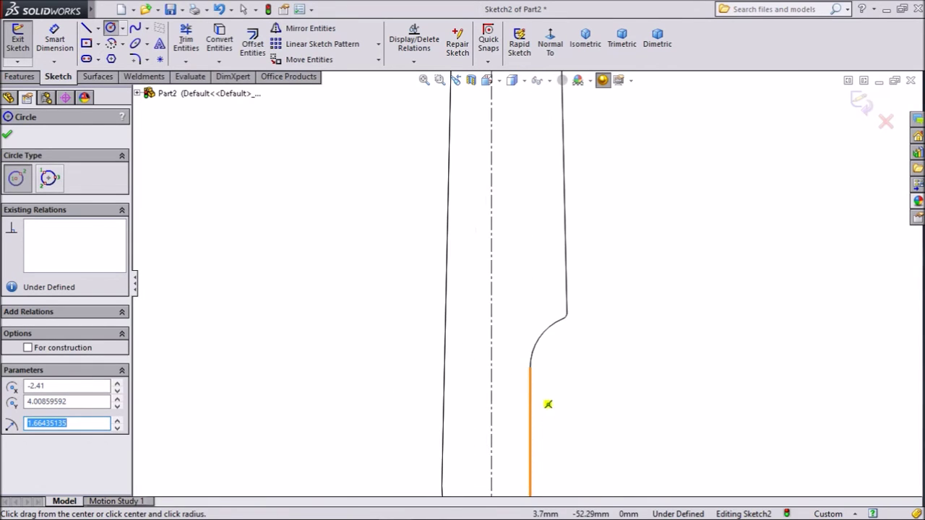
click(537, 190)
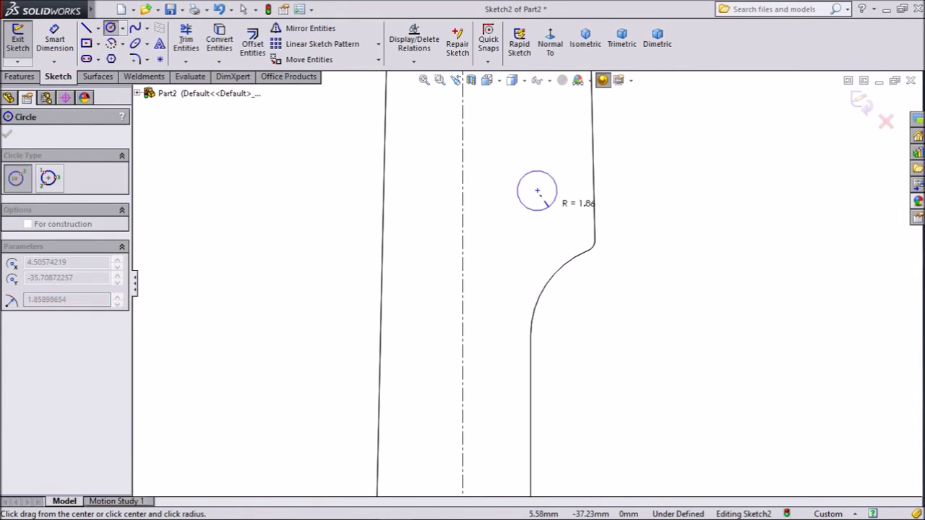
click(555, 202)
- Sketch a third circle of about 2.11 mm radius on the centerline in the narrow section, near its rounded end
key(z)
scroll(520, 347, down, 3)
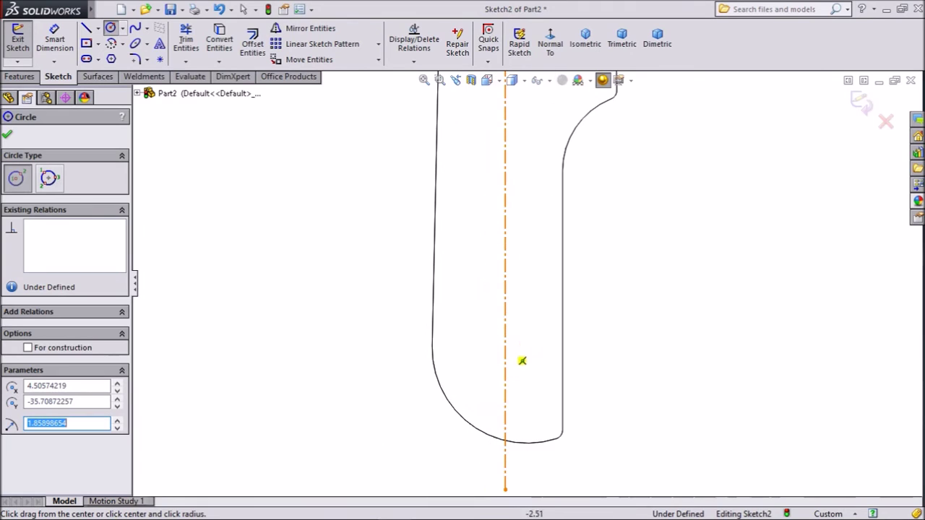
click(505, 329)
click(522, 318)
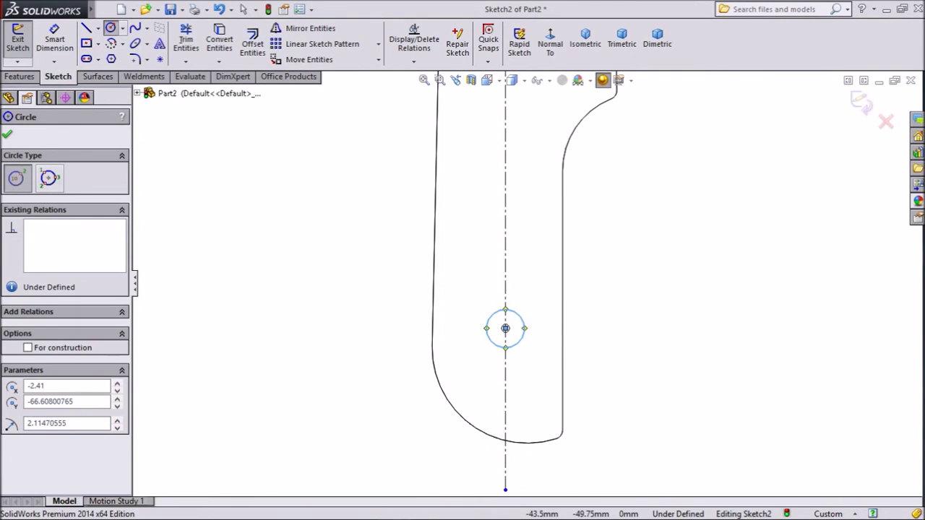
click(7, 134)
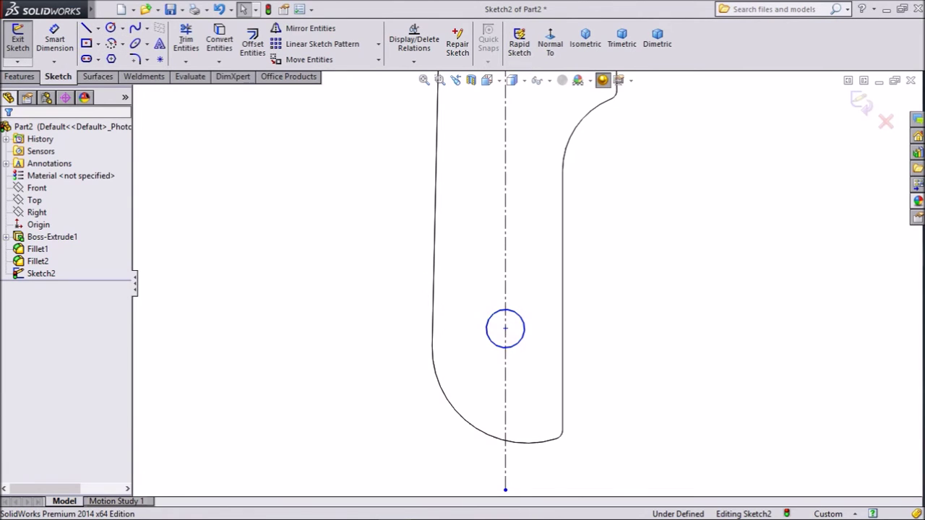
- Apply an equal relation to all three sketched circles
click(522, 318)
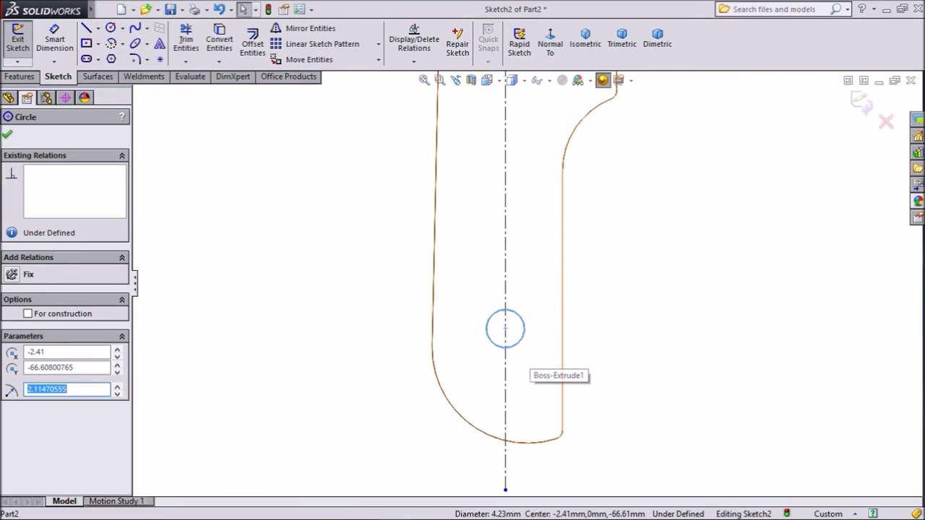
scroll(527, 283, up, 4)
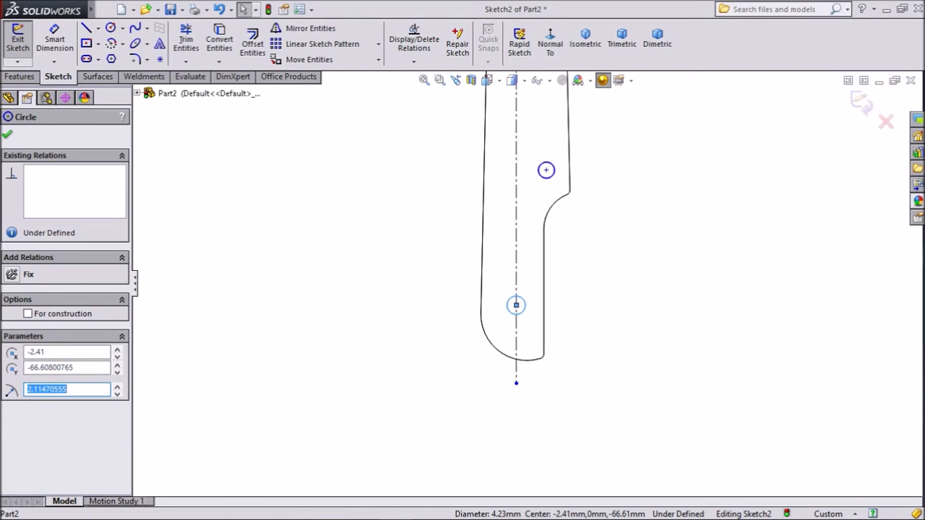
scroll(592, 164, down, 4)
ctrl+click(512, 177)
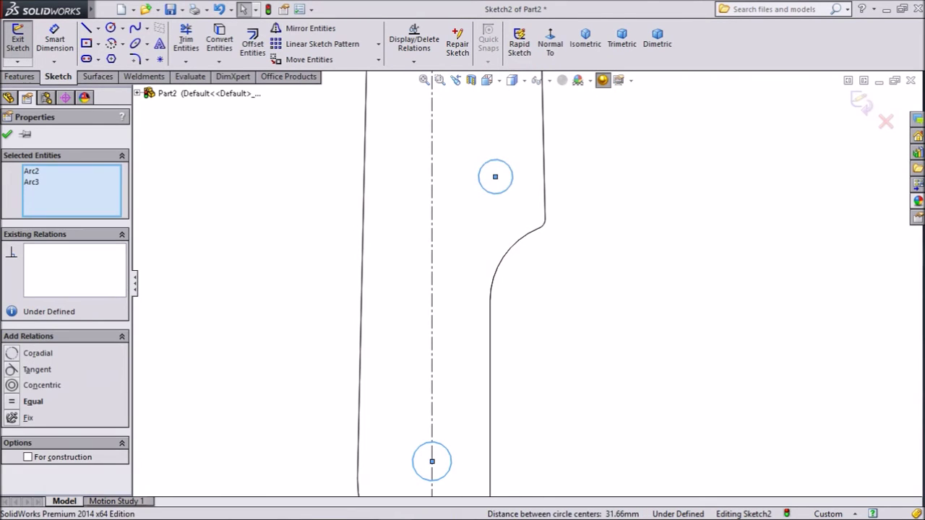
scroll(527, 283, up, 6)
scroll(506, 128, up, 5)
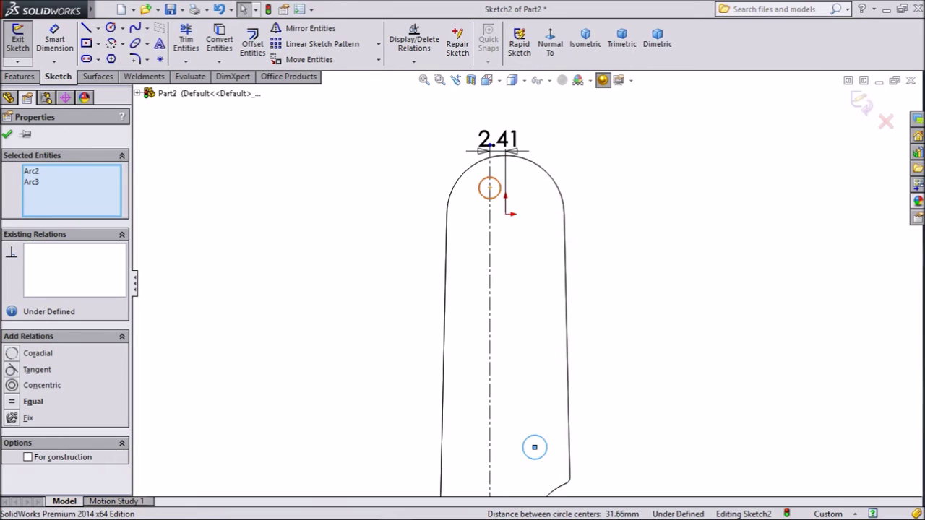
ctrl+click(515, 156)
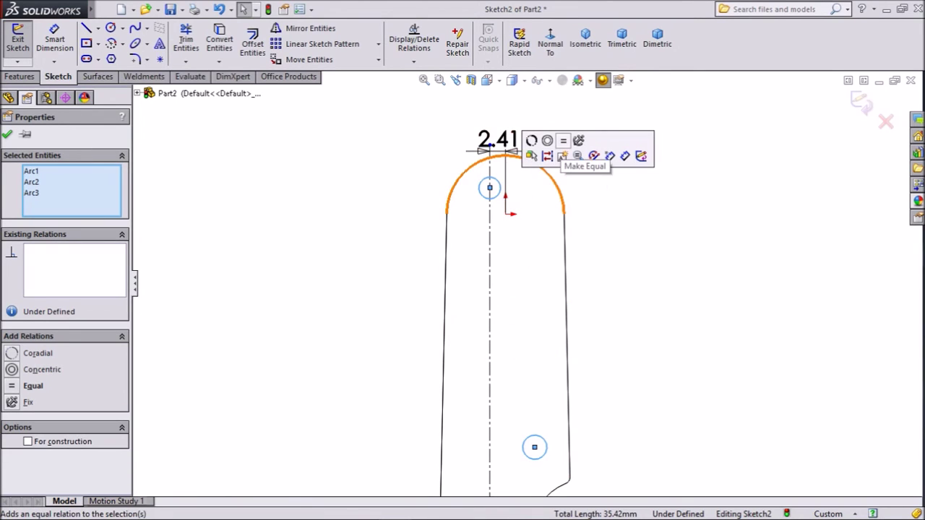
click(562, 156)
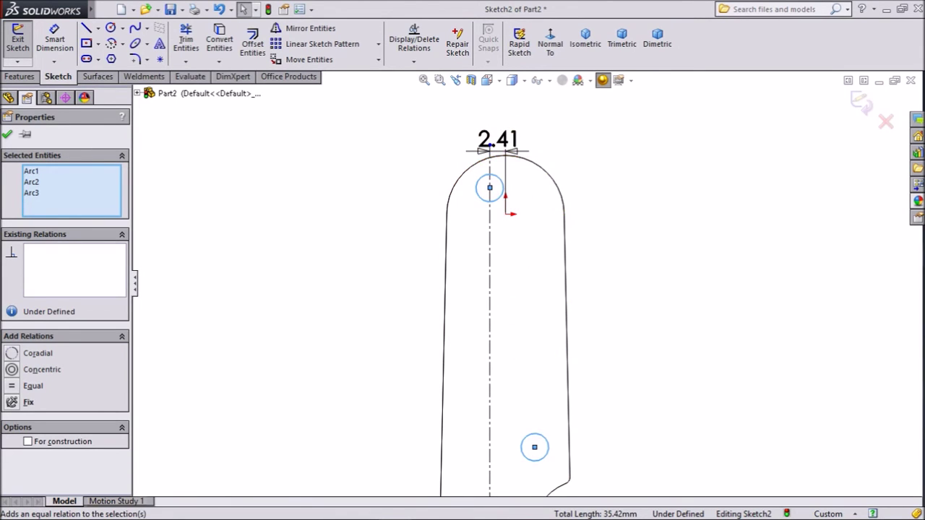
- Dimension the circle near the wide rounded end with a diameter of 2 mm
click(54, 40)
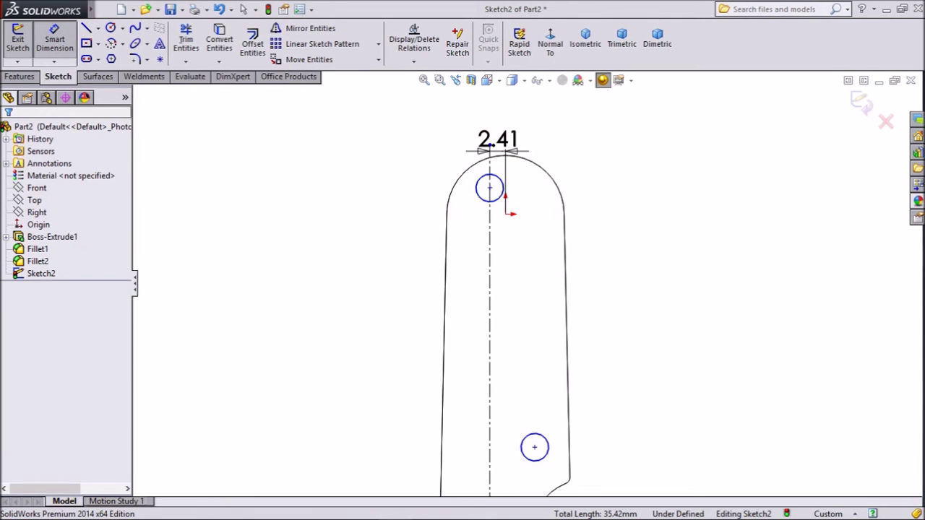
click(489, 186)
click(376, 197)
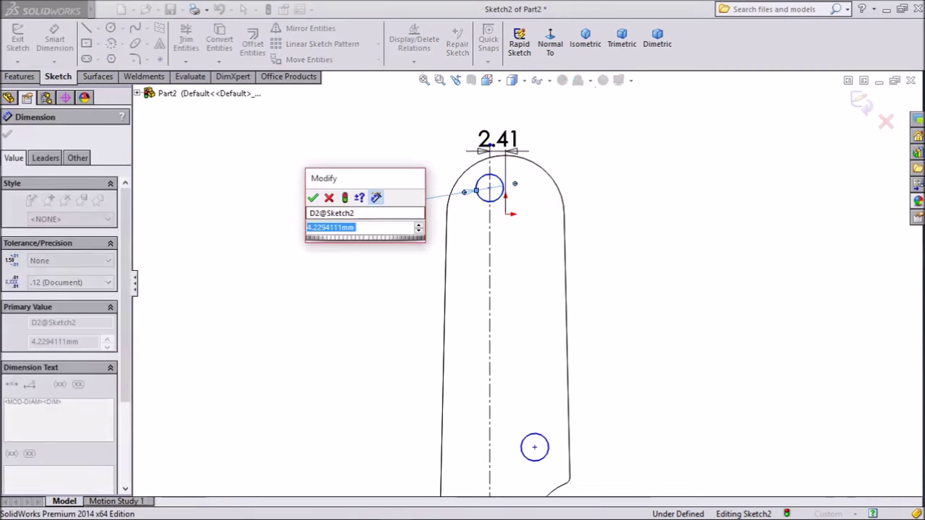
text(2)
key(Return)
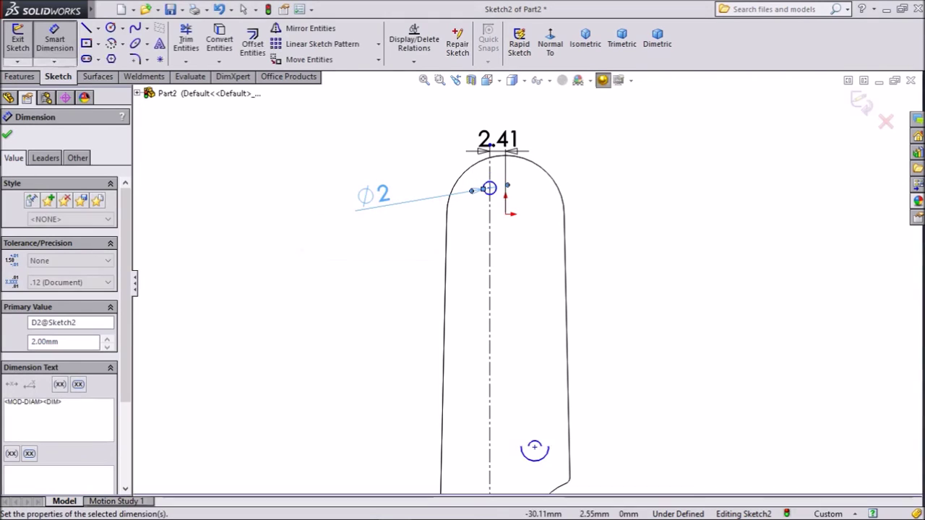
- Dimension the vertical distance from the origin to the center of the circle near the wide rounded end, setting it to 1.67 mm
scroll(506, 195, down, 2)
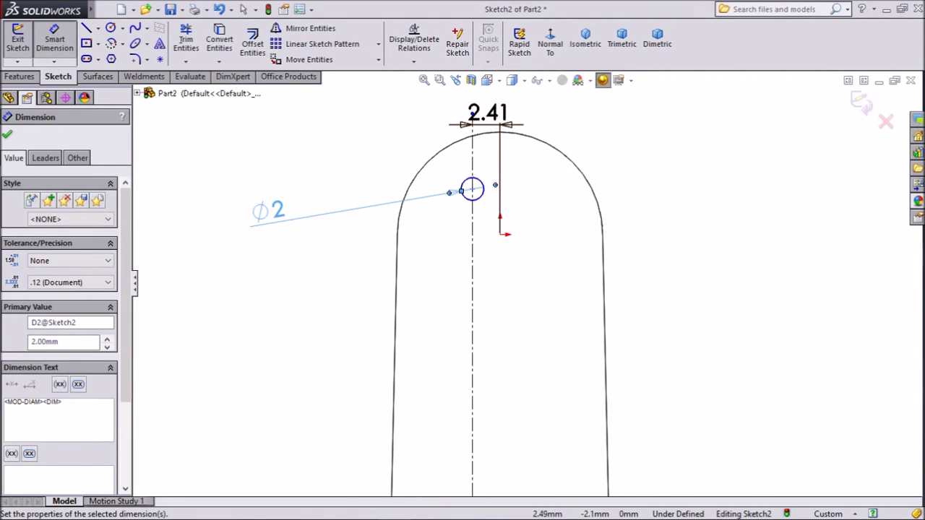
scroll(506, 195, down, 2)
click(463, 178)
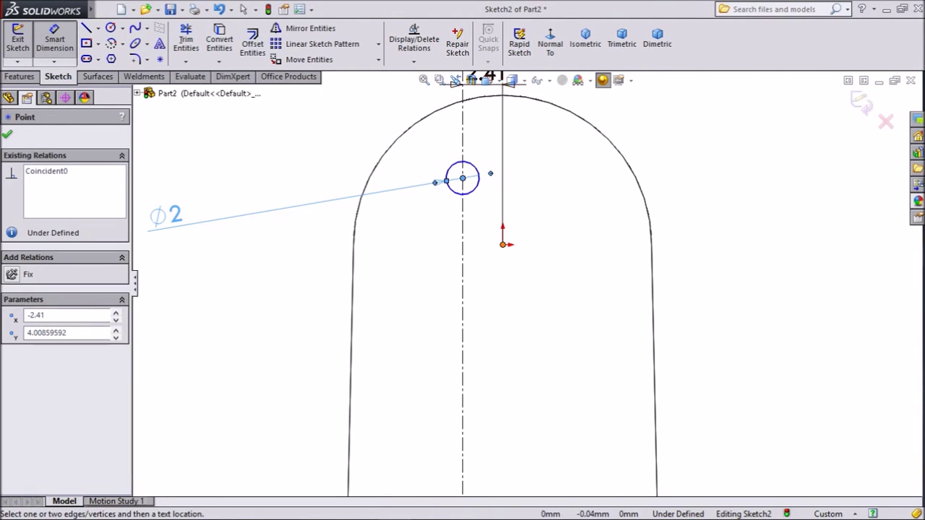
click(502, 244)
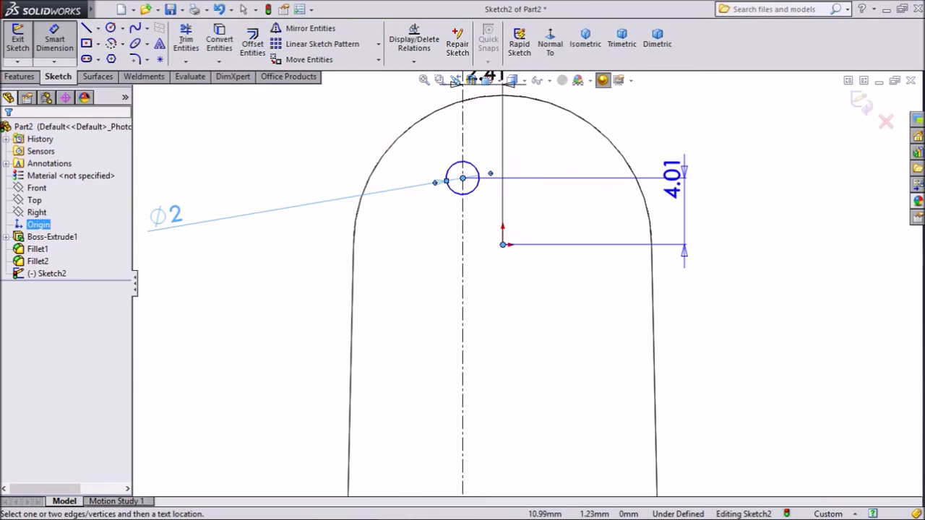
click(679, 181)
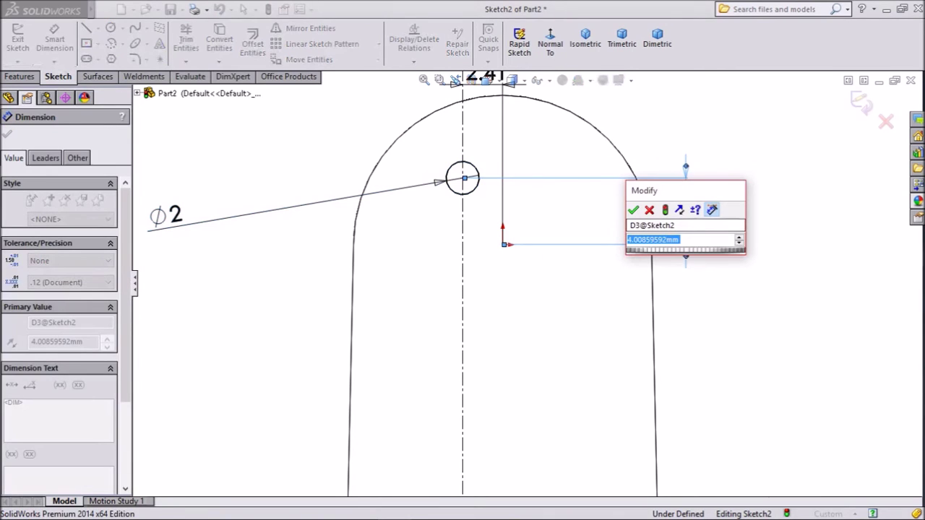
text(1.67)
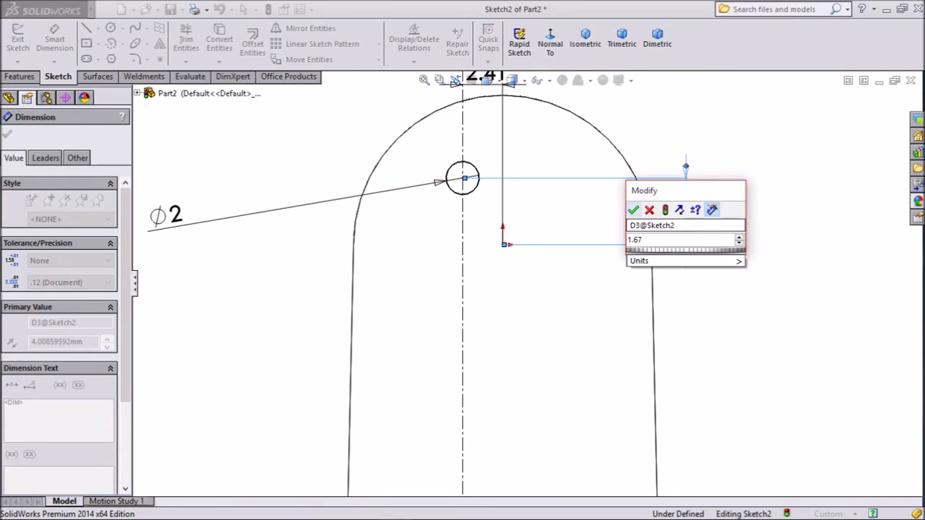
click(633, 211)
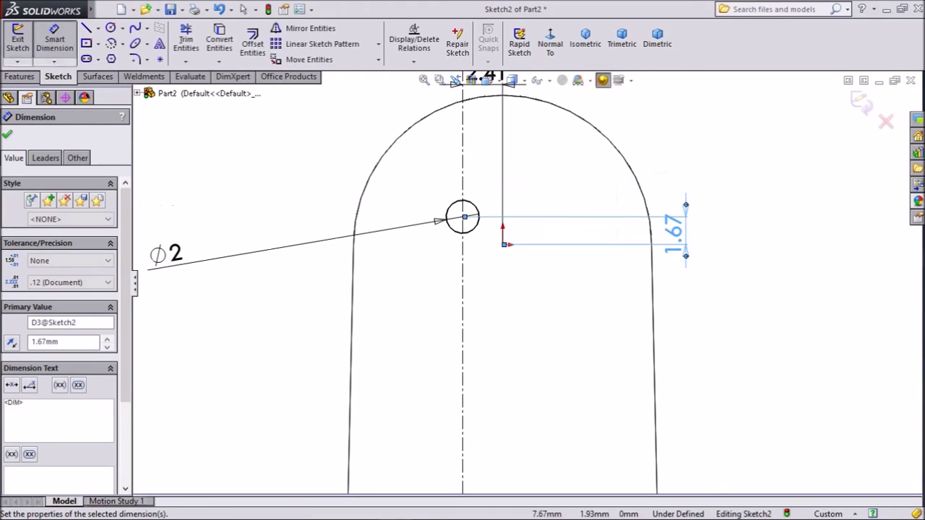
scroll(468, 223, down, 3)
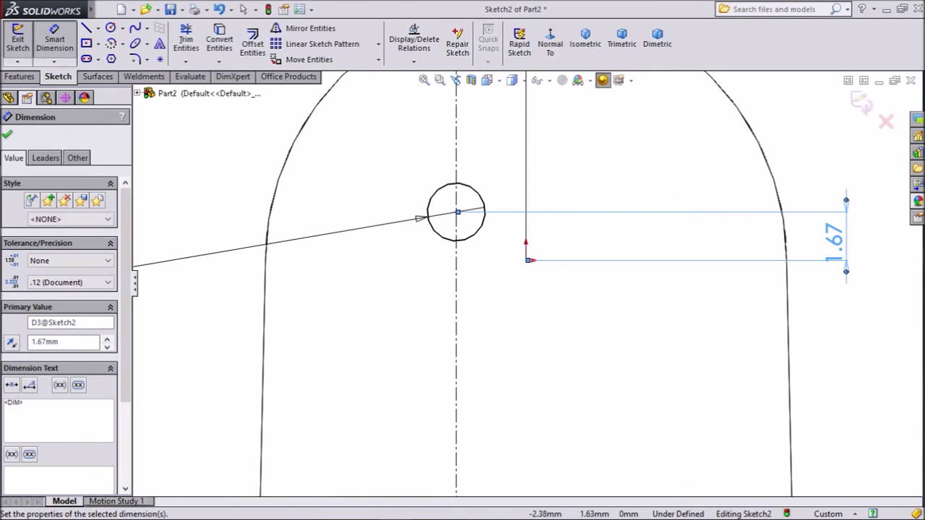
click(456, 212)
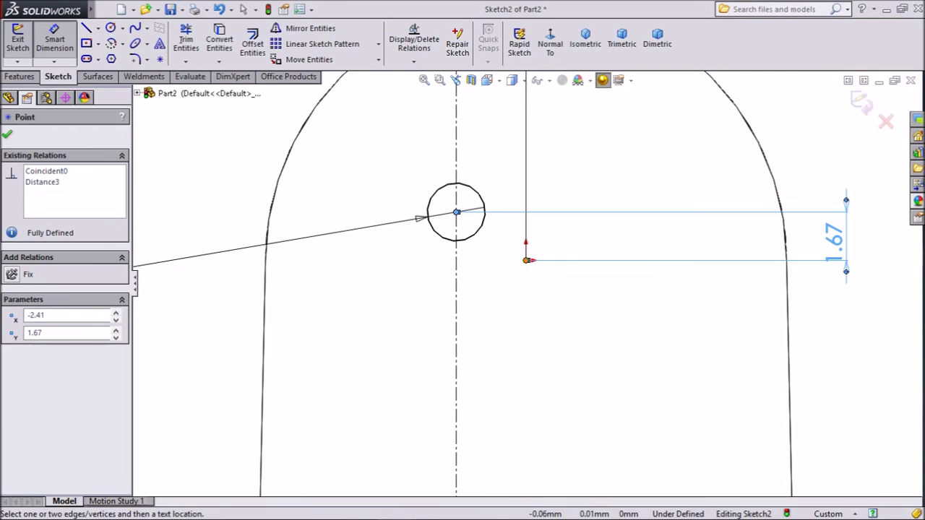
click(526, 260)
scroll(526, 261, up, 2)
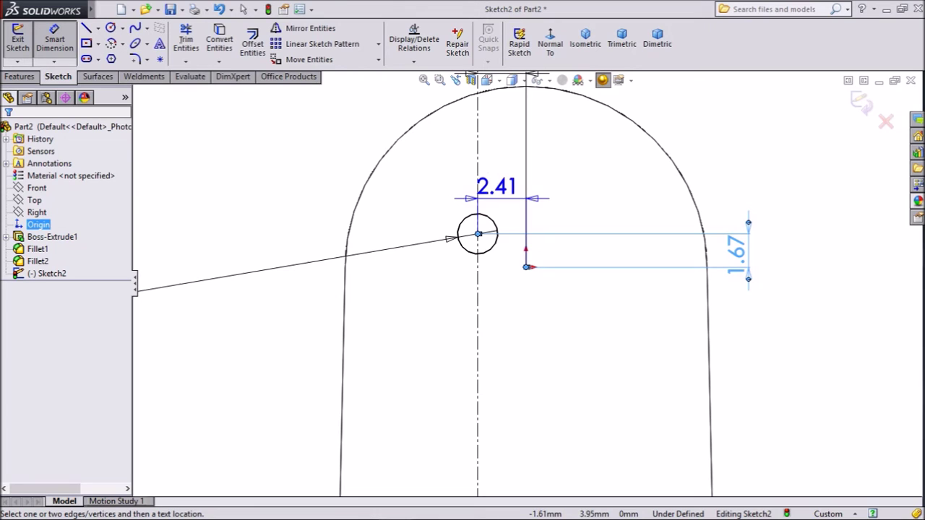
key(Escape)
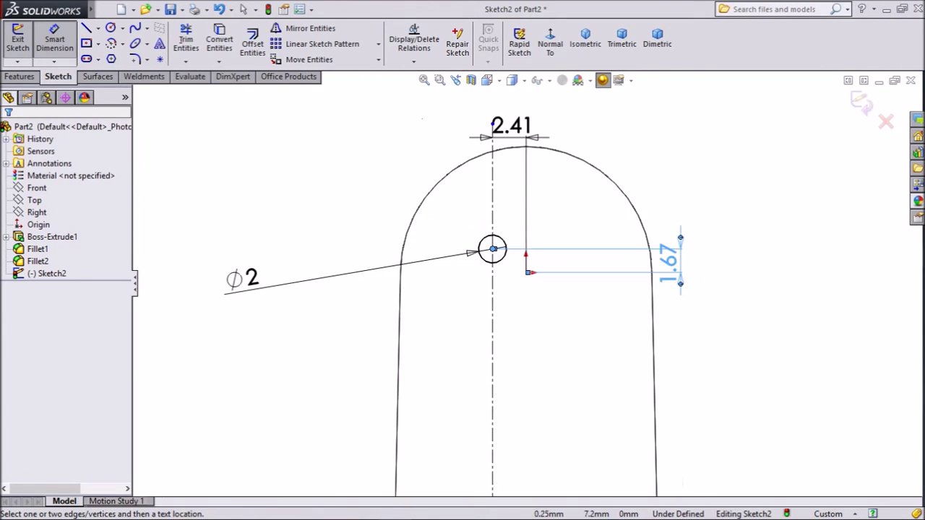
scroll(513, 261, up, 8)
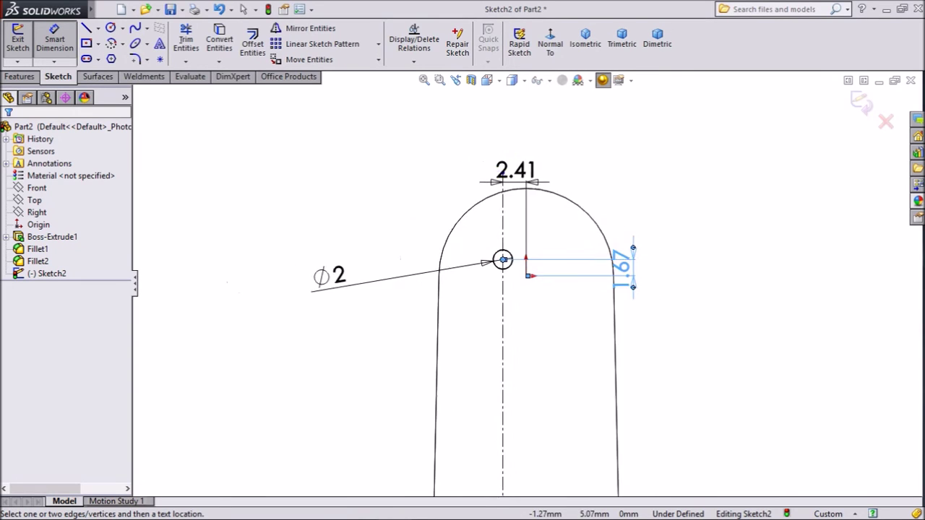
scroll(538, 430, down, 5)
scroll(543, 287, down, 4)
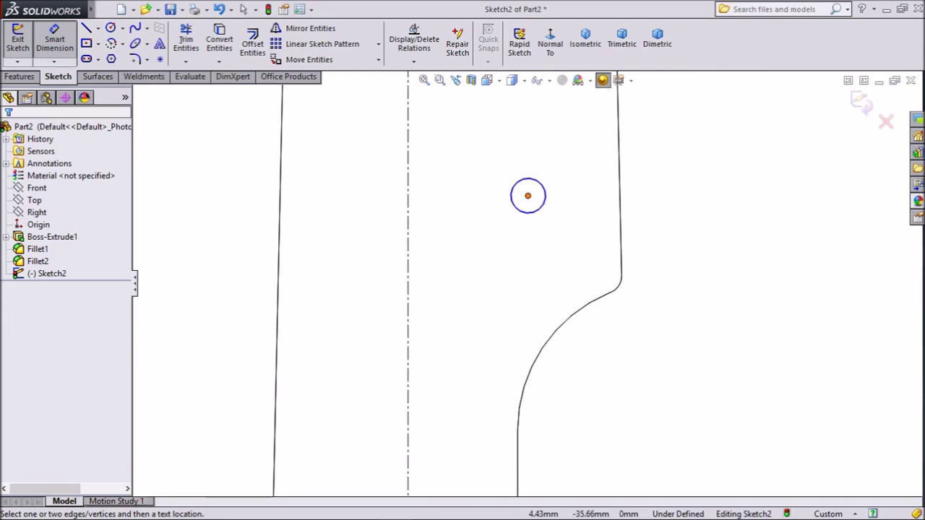
click(527, 195)
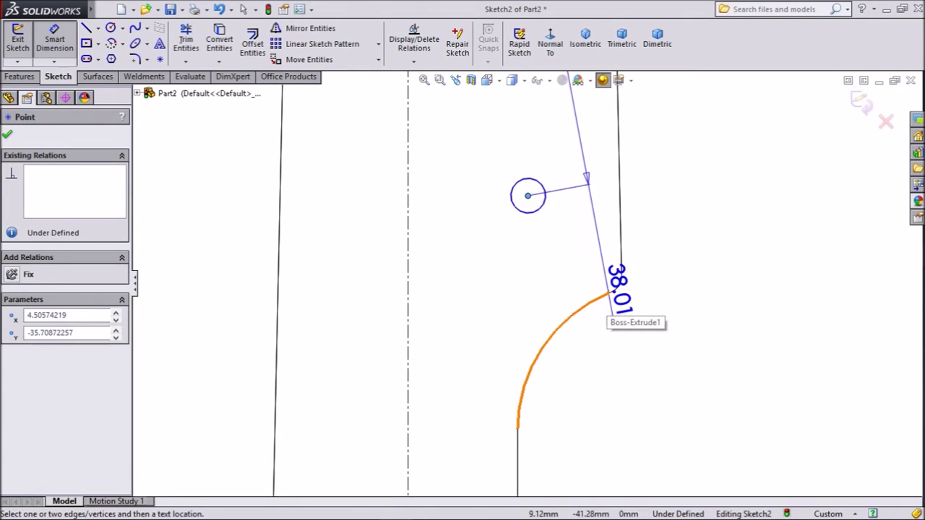
click(609, 293)
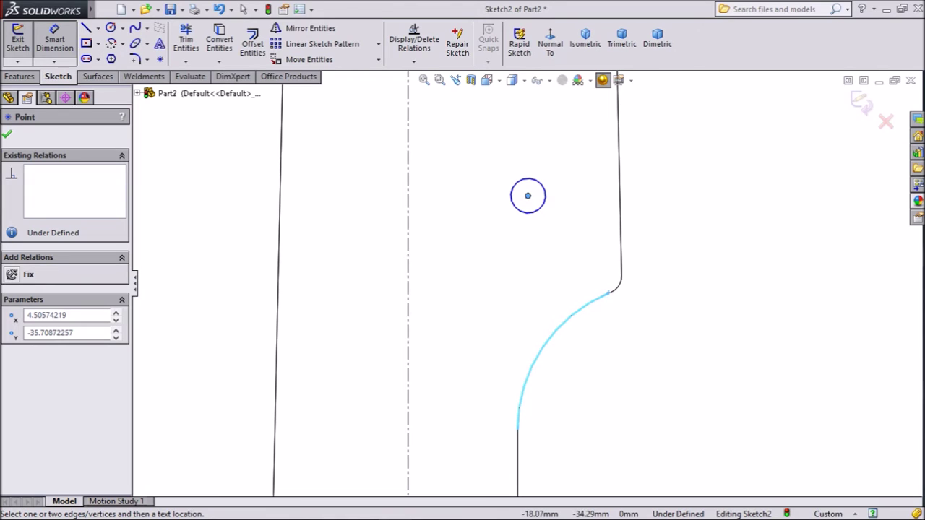
click(7, 135)
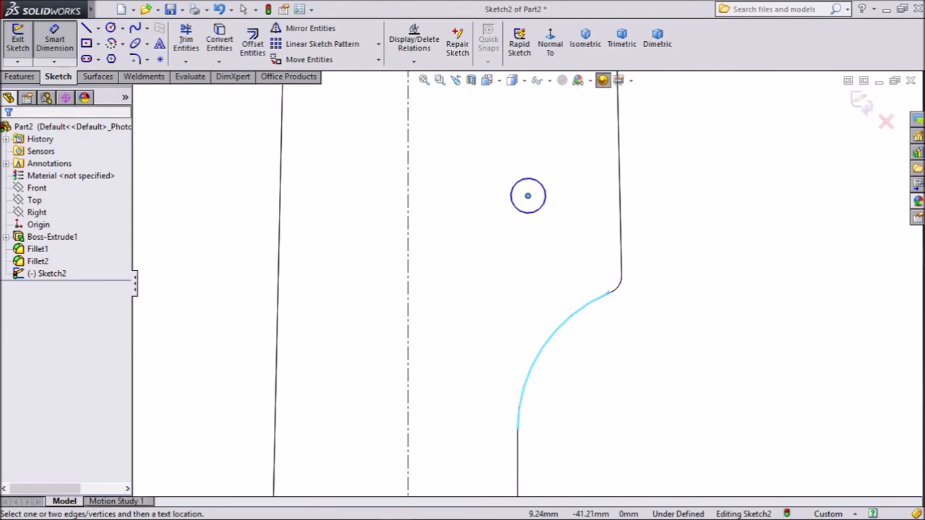
key(Return)
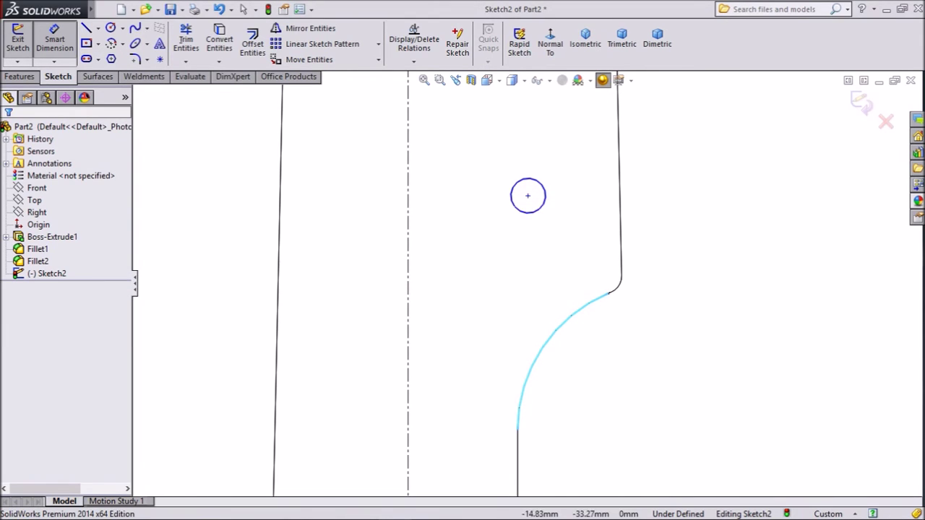
key(Escape)
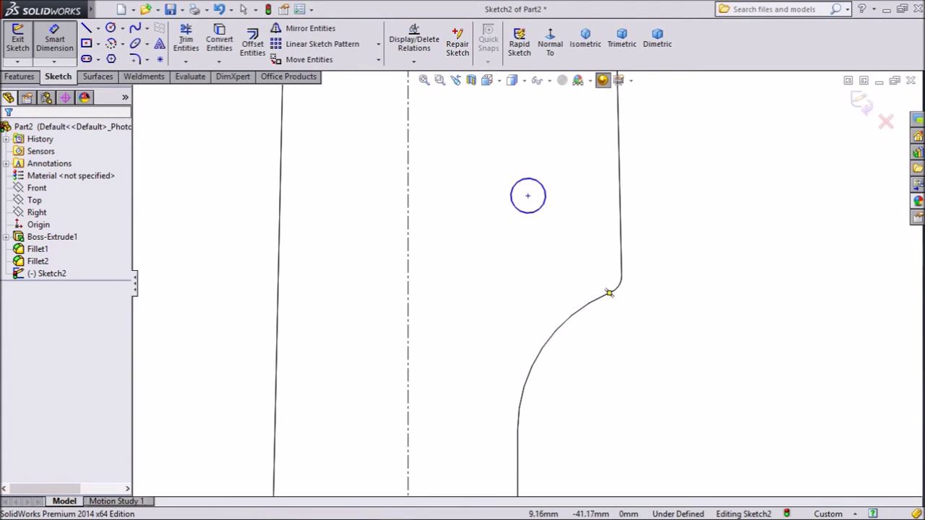
- Dimension the vertical distance from the lower end of the small step fillet to the middle circle's center, setting it to 7 mm
click(611, 293)
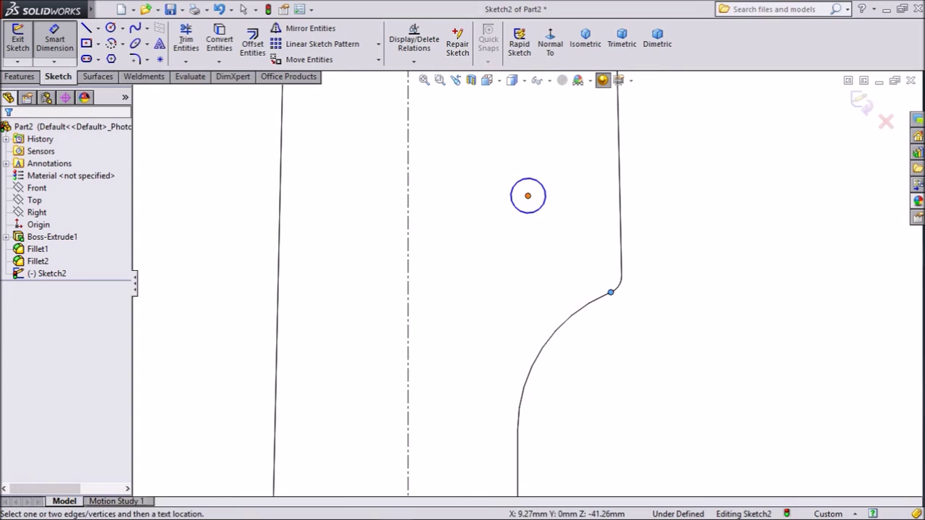
click(528, 195)
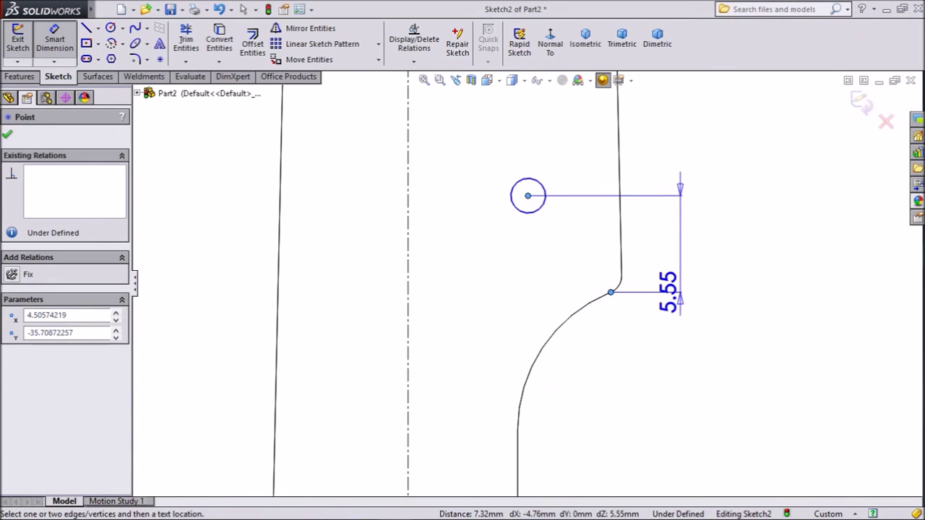
click(680, 221)
text(7)
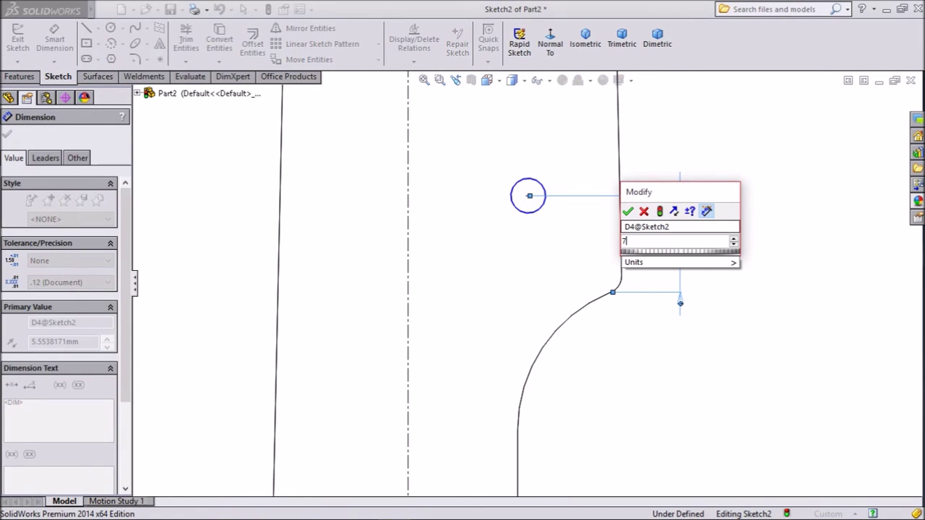
key(Return)
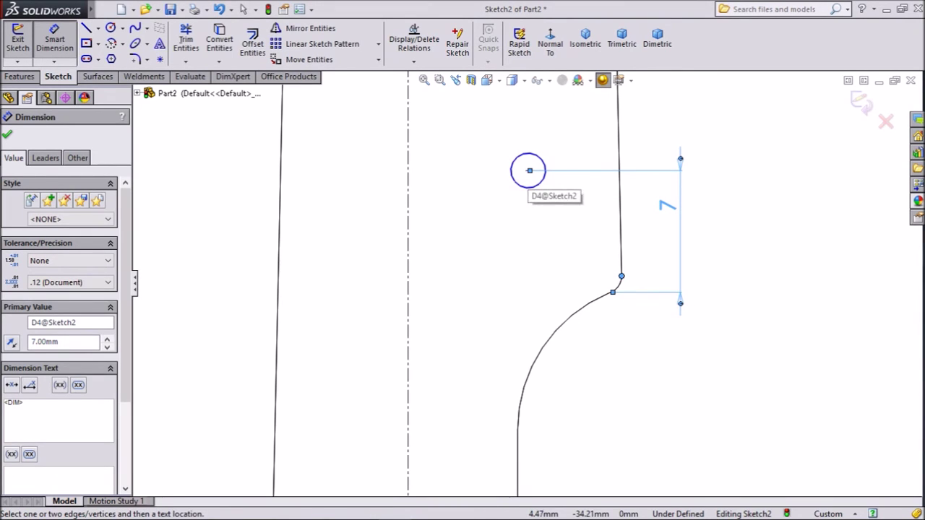
- Dimension the horizontal distance from the middle circle's center to the upper end of the small step fillet, setting it to 3 mm
click(529, 171)
click(621, 276)
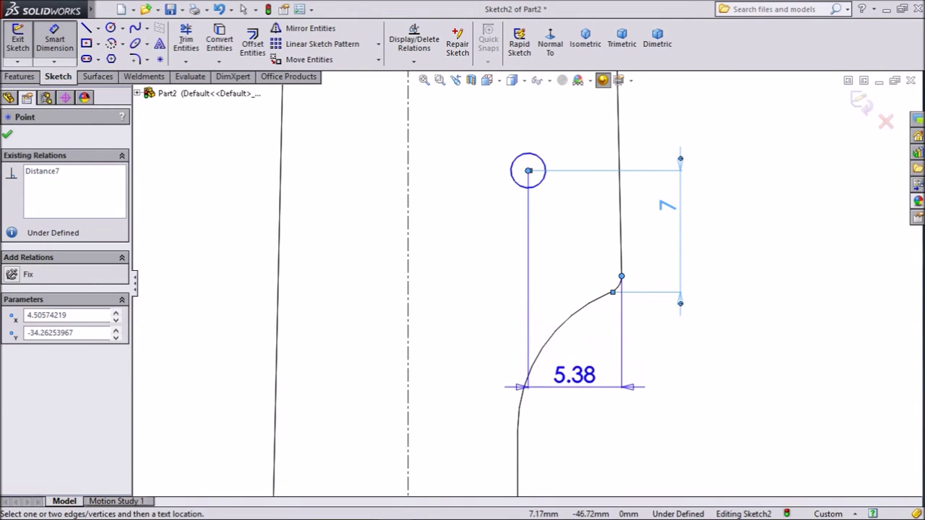
click(571, 373)
text(3)
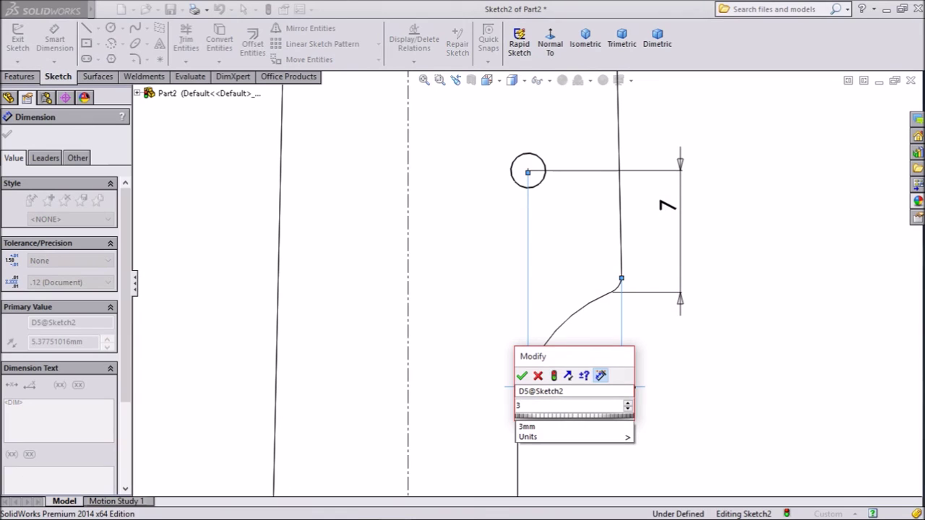
click(523, 376)
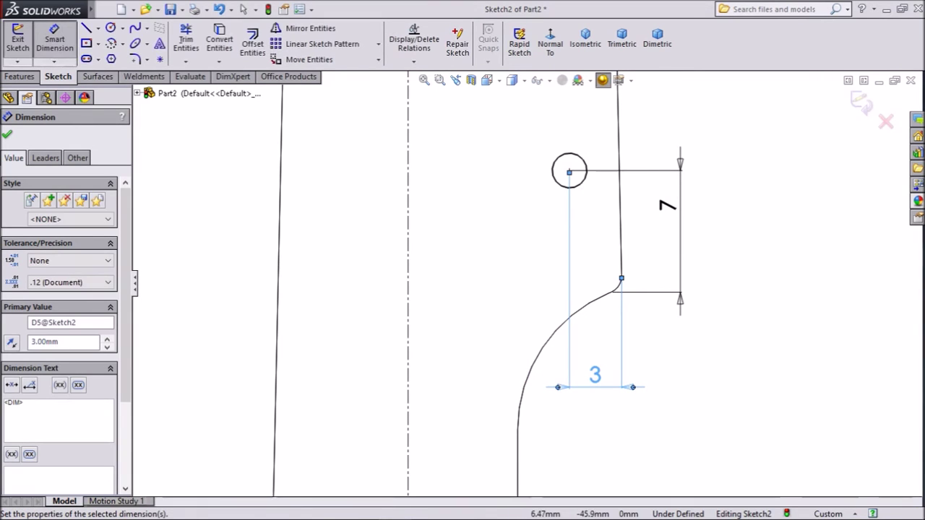
key(Escape)
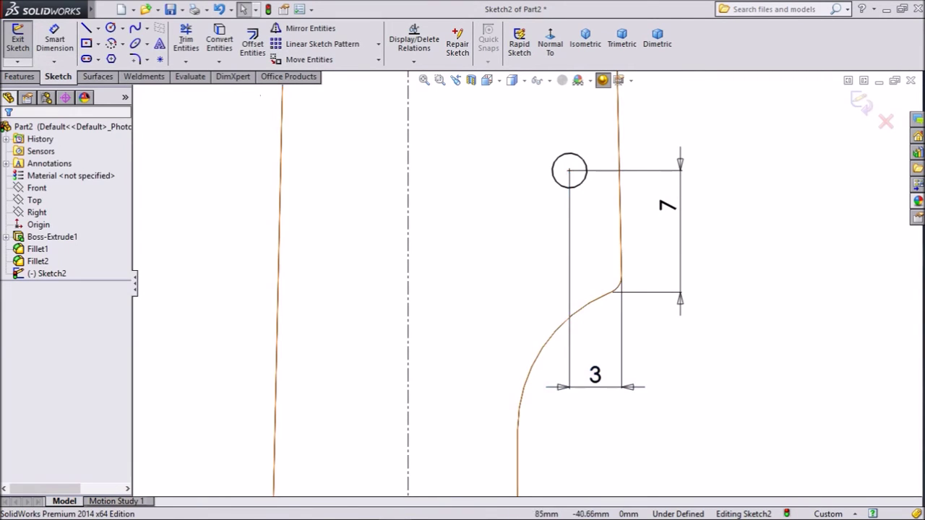
- Dimension the vertical distance between the centers of the two circles on the centerline, setting it to 73.34 mm
scroll(513, 315, up, 5)
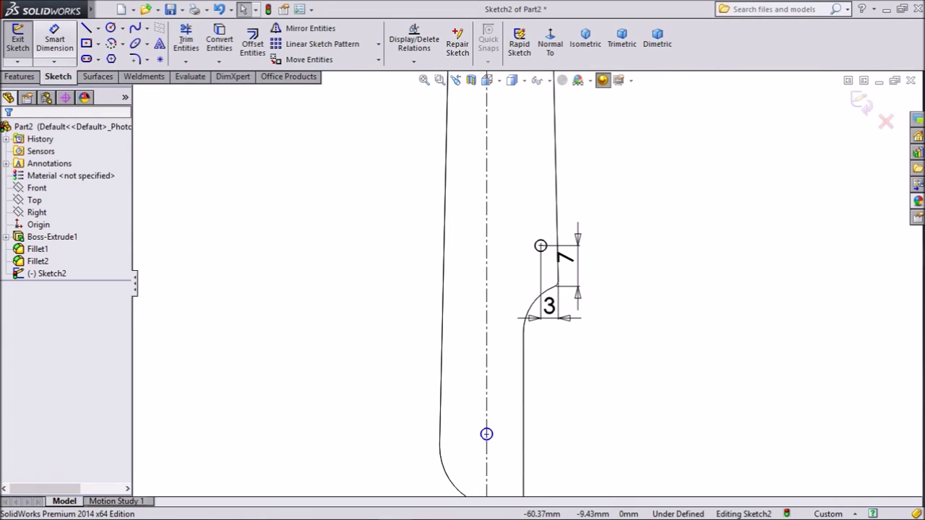
click(55, 40)
scroll(597, 365, up, 3)
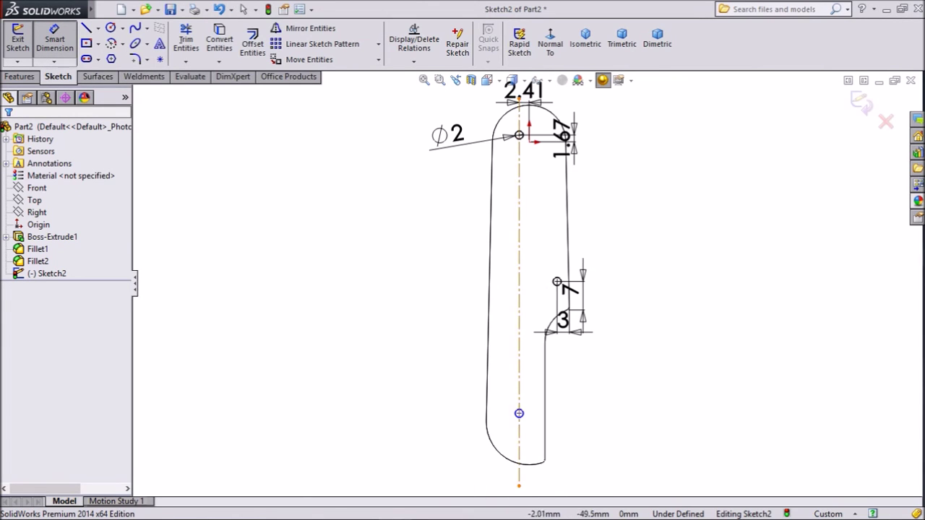
scroll(520, 130, down, 5)
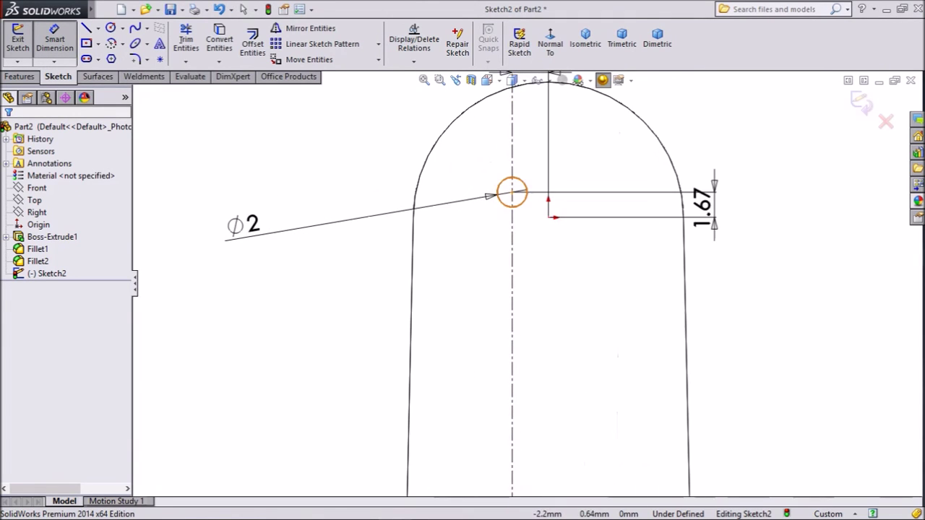
click(513, 192)
scroll(520, 216, up, 5)
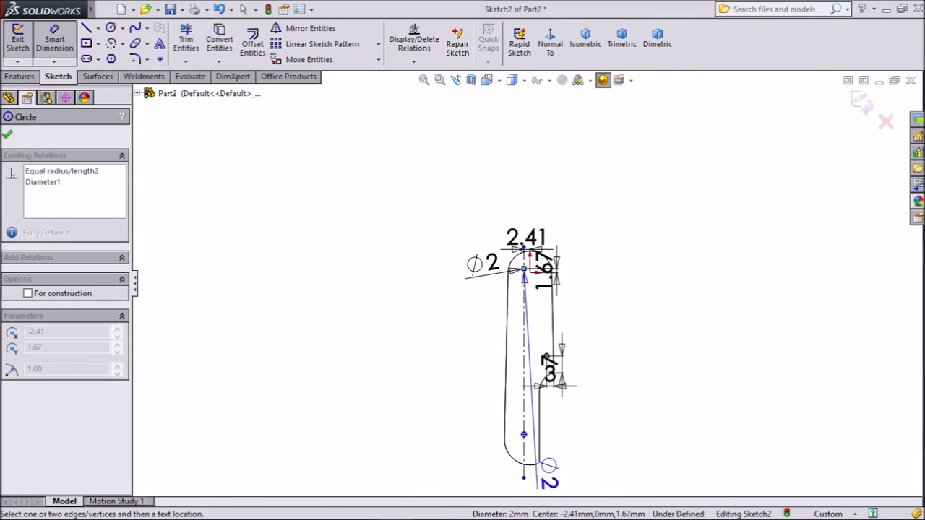
scroll(542, 434, down, 4)
scroll(534, 404, down, 4)
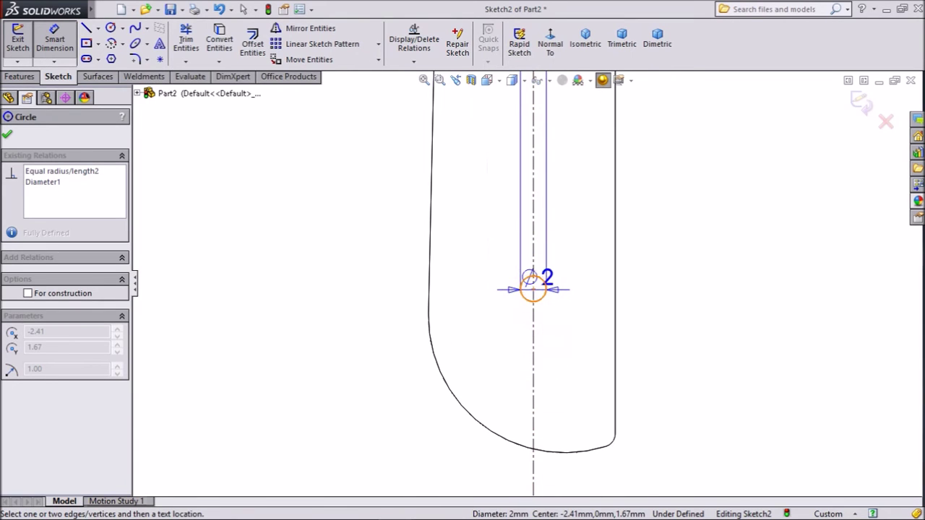
click(534, 350)
scroll(532, 289, up, 5)
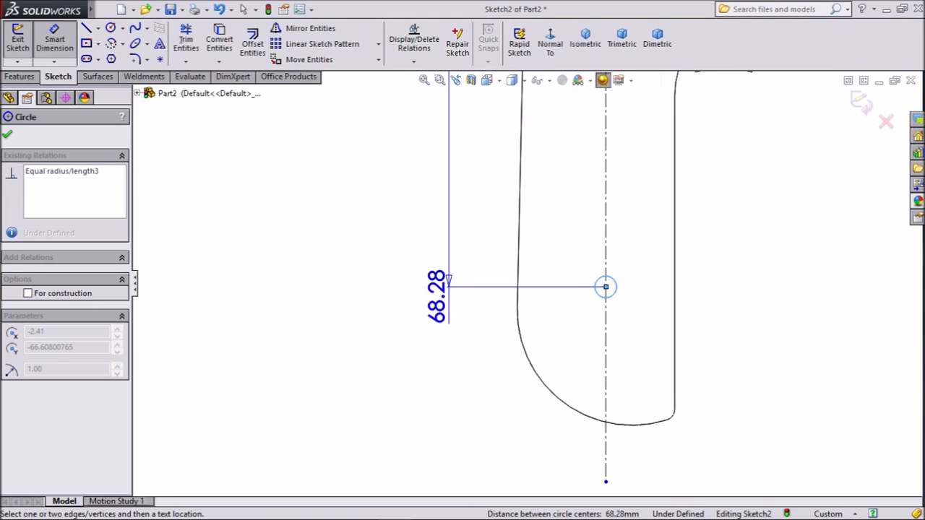
scroll(470, 285, up, 3)
scroll(477, 209, down, 4)
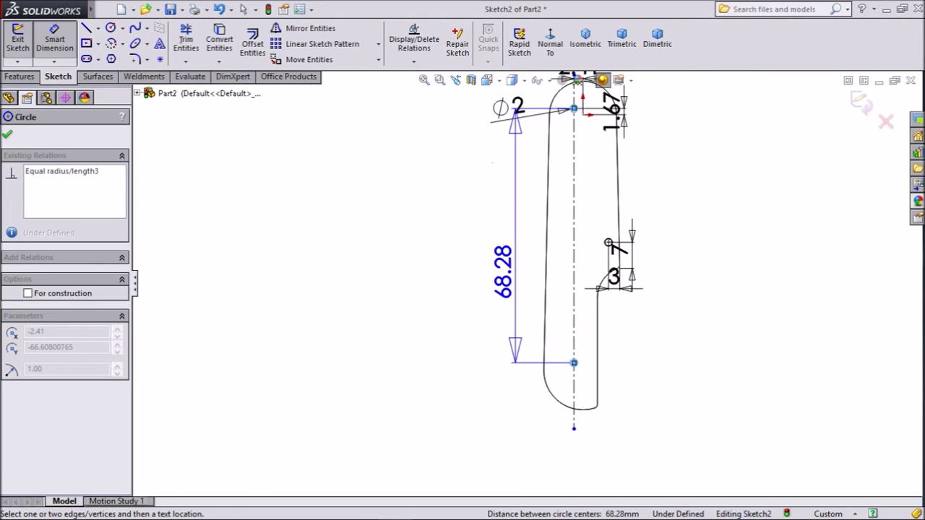
click(472, 224)
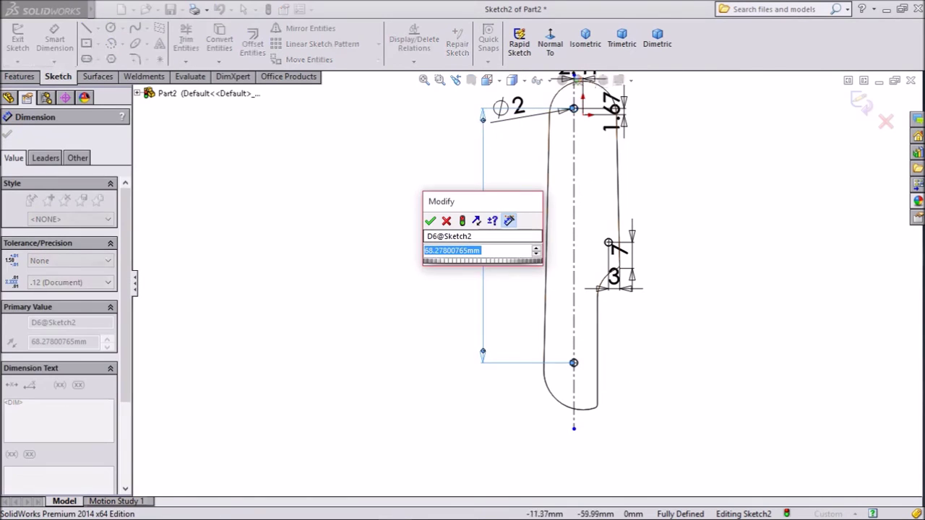
text(6)
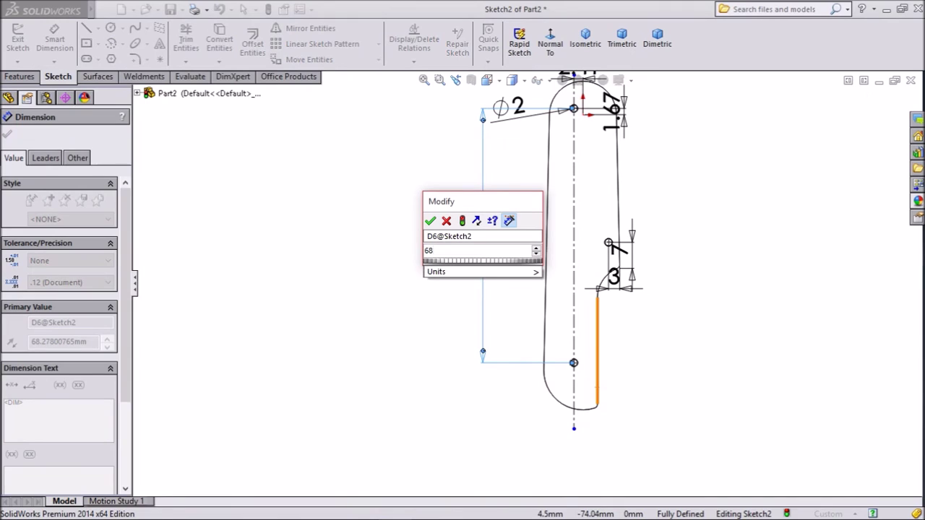
key(BackSpace)
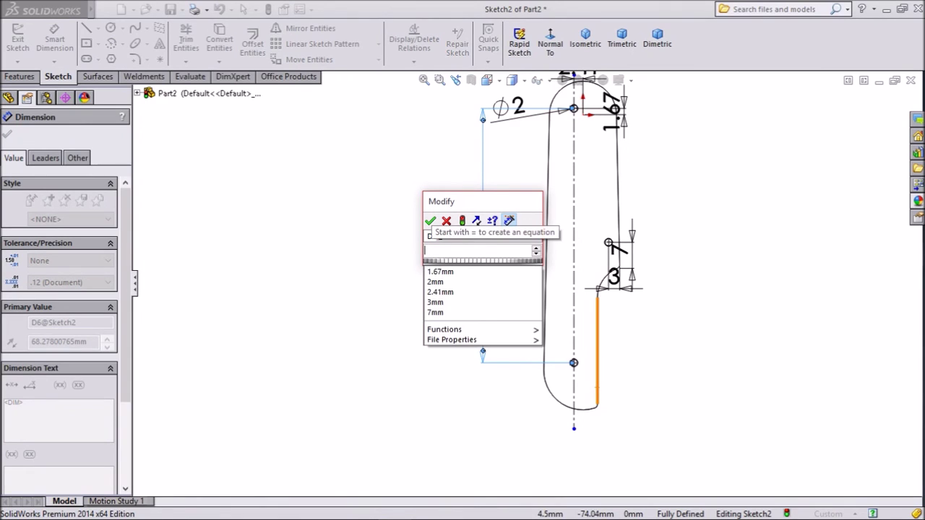
text(73.)
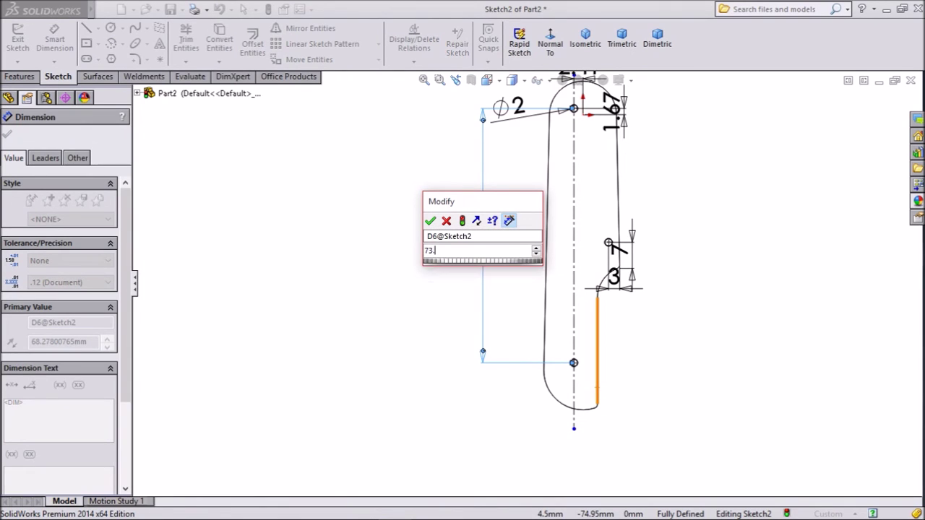
text(34)
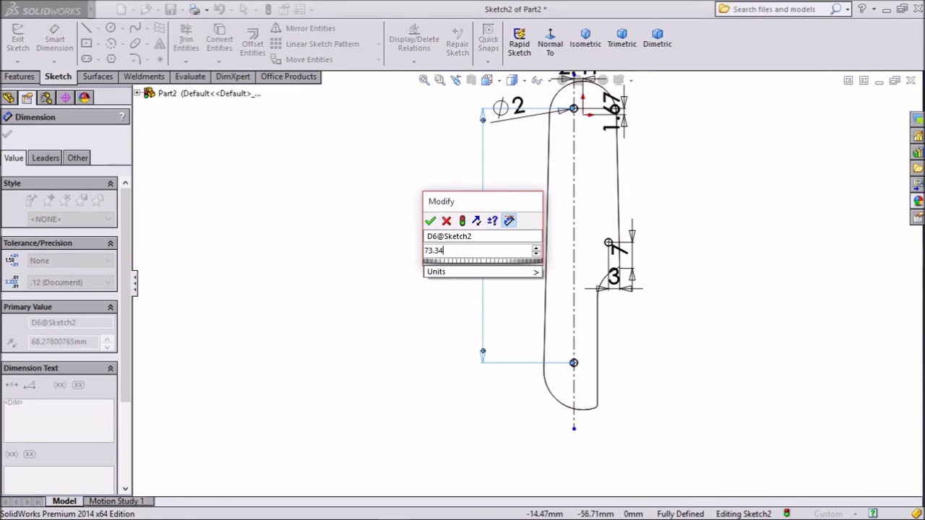
key(Return)
scroll(523, 292, up, 2)
scroll(590, 192, down, 2)
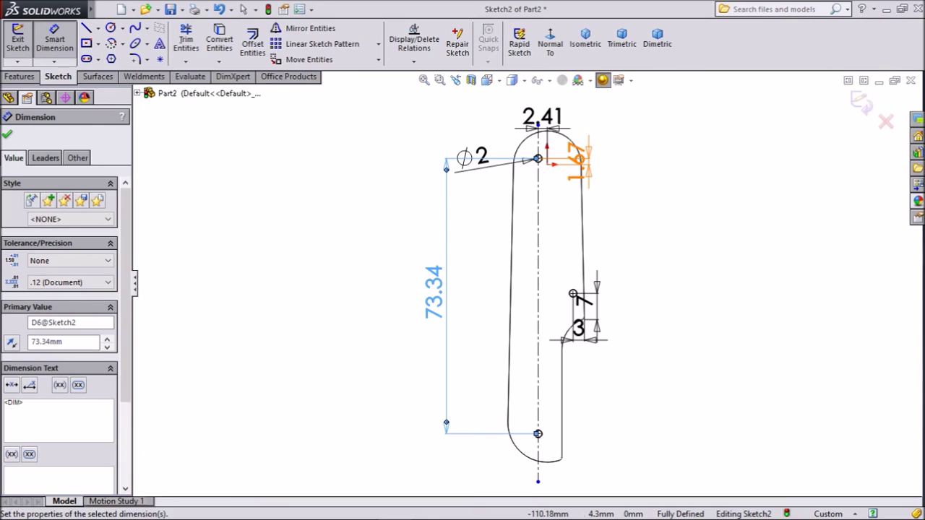
key(Escape)
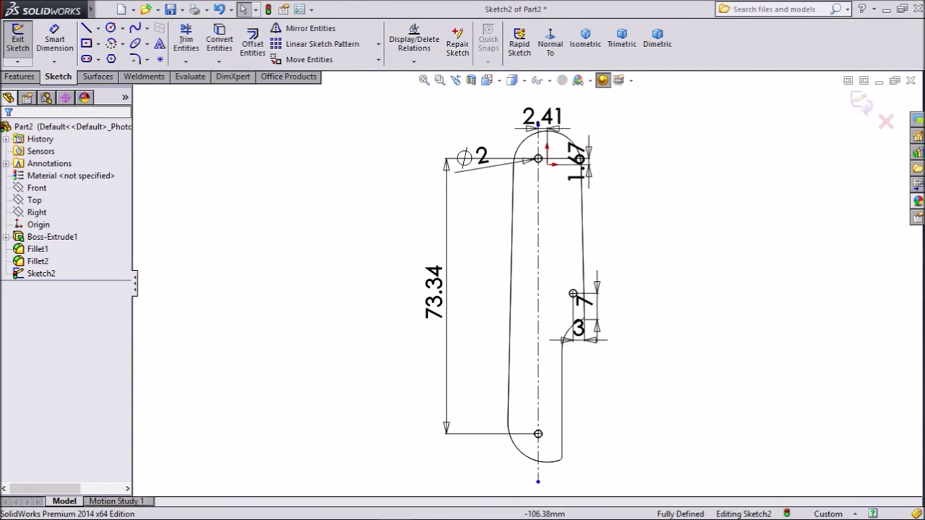
- Cut the three sketched circles into the part as blind holes 2 mm deep with Extruded Cut
click(20, 76)
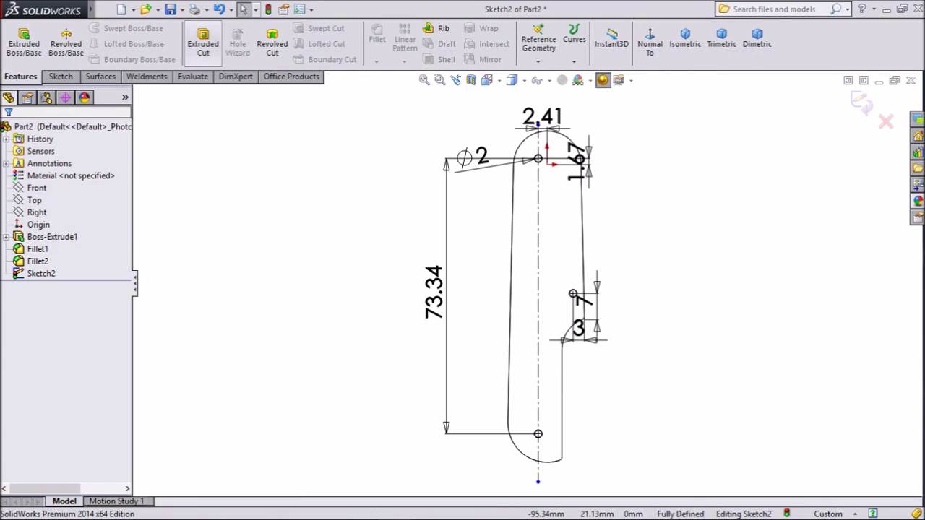
click(203, 47)
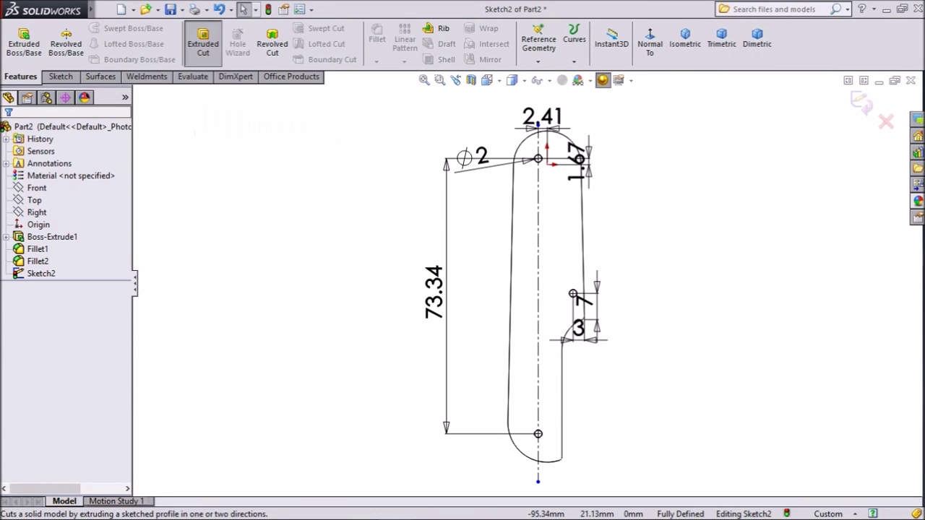
mouse_move(505, 325)
middle_down()
mouse_move(491, 203)
mouse_move(347, 204)
middle_up()
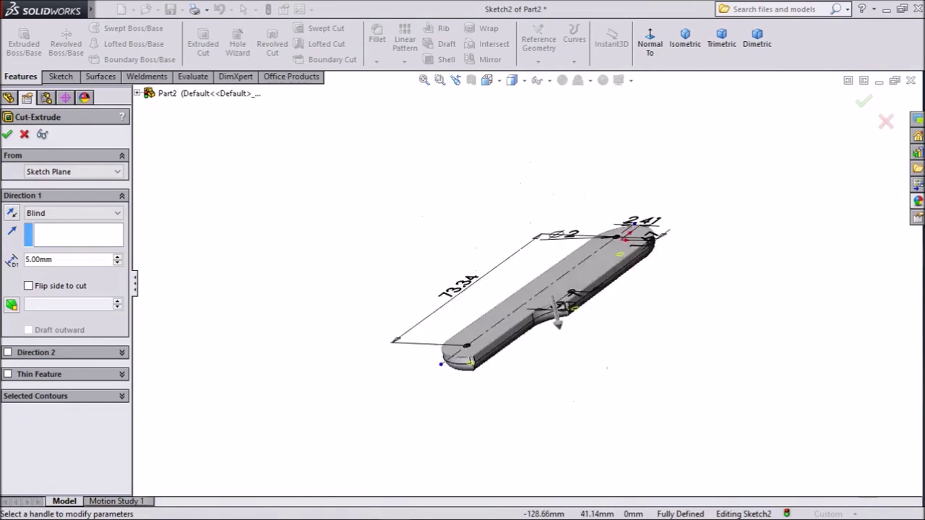
scroll(578, 263, down, 4)
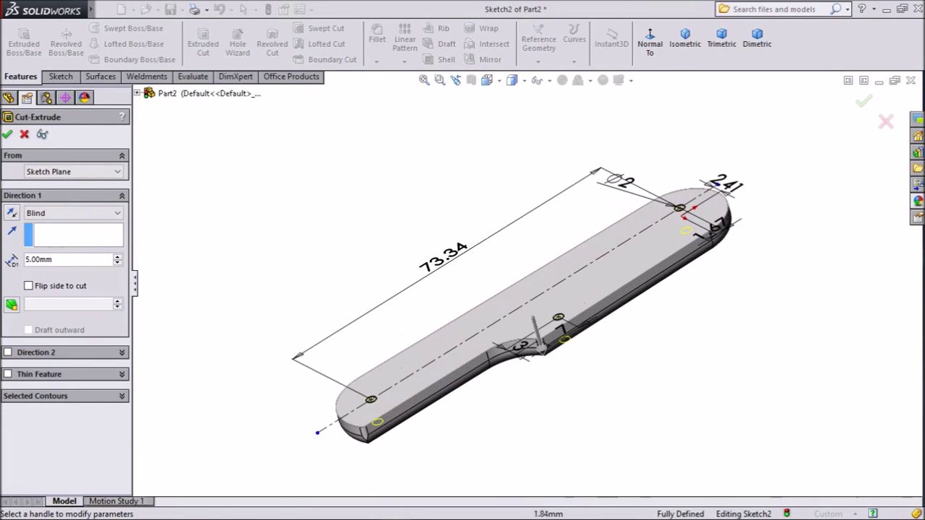
scroll(562, 286, down, 3)
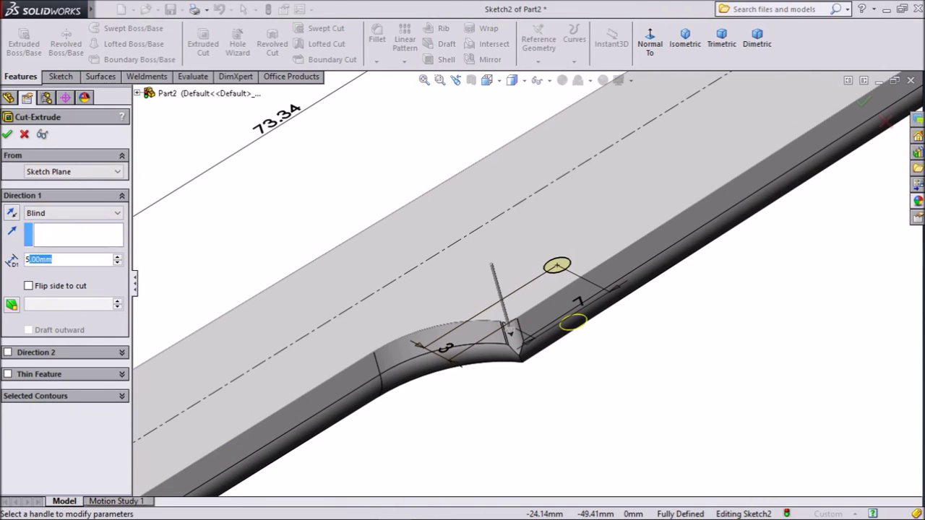
text(2)
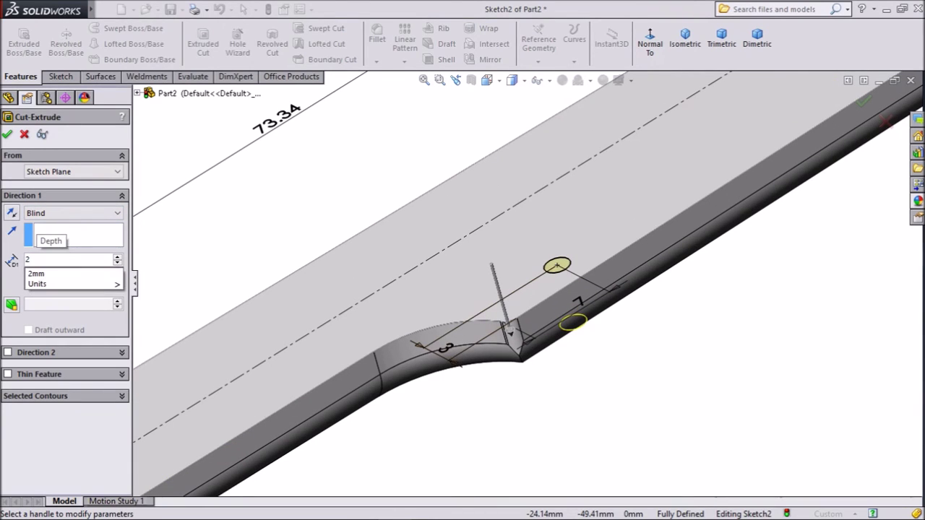
key(Down)
key(Return)
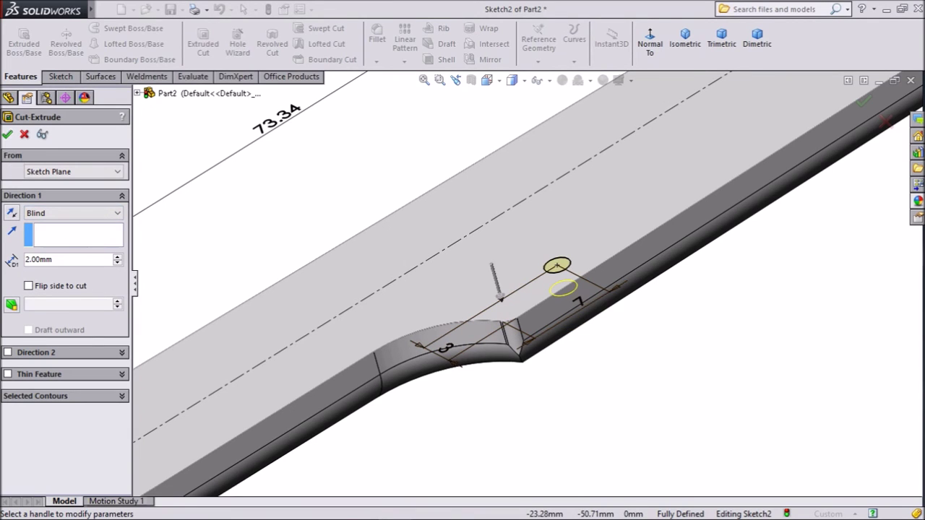
key(Return)
scroll(526, 283, up, 5)
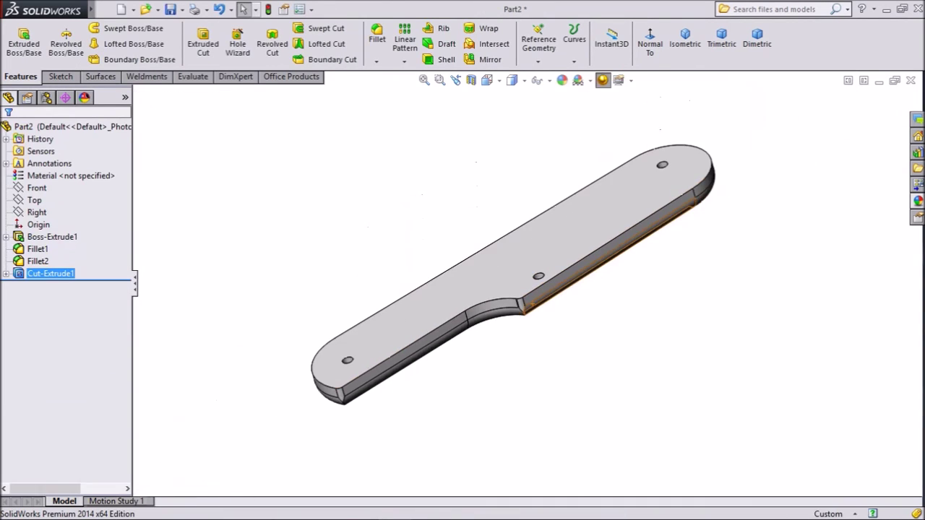
- Try to apply the red high gloss plastic appearance to the part with its geometry window-selected
middle_drag(578, 278, 600, 268)
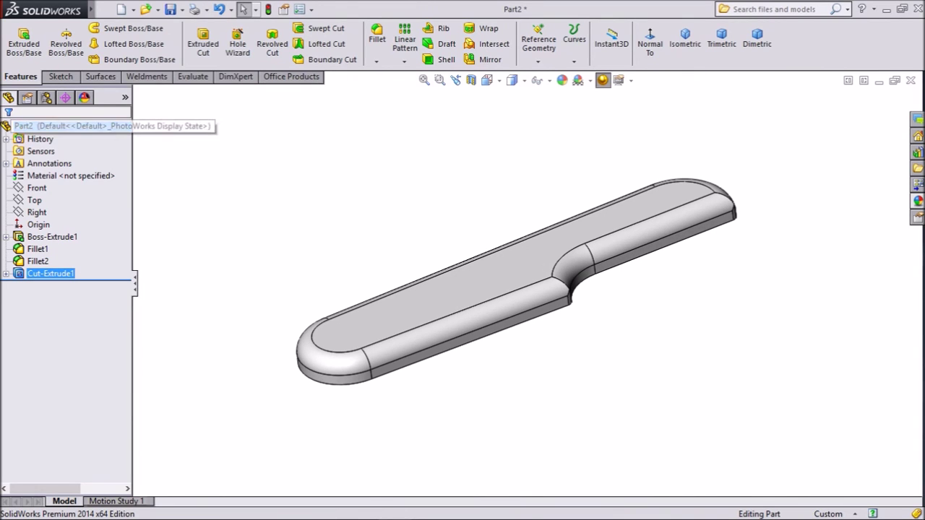
click(61, 126)
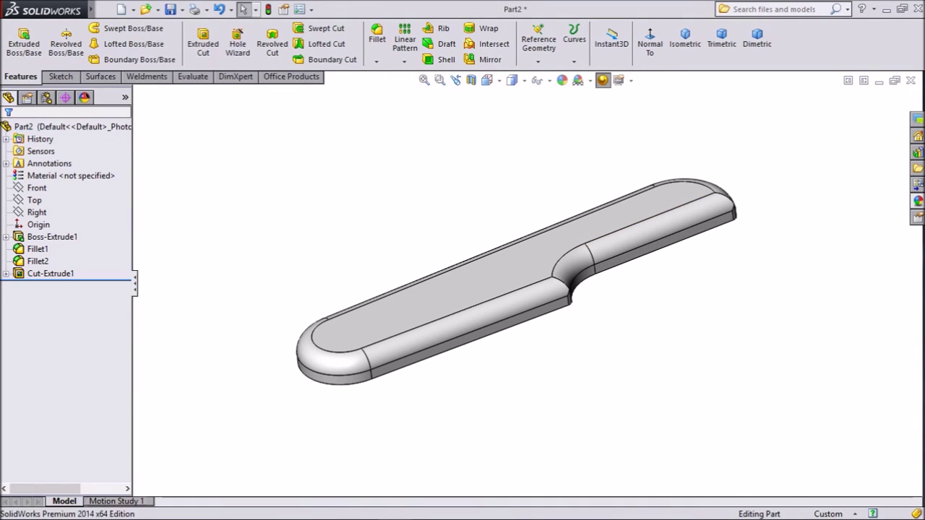
drag(807, 137, 277, 408)
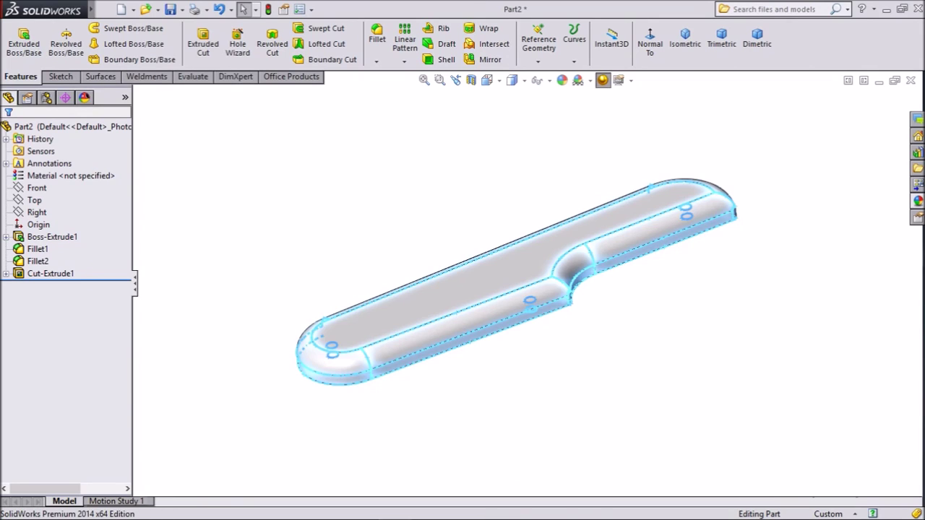
click(918, 201)
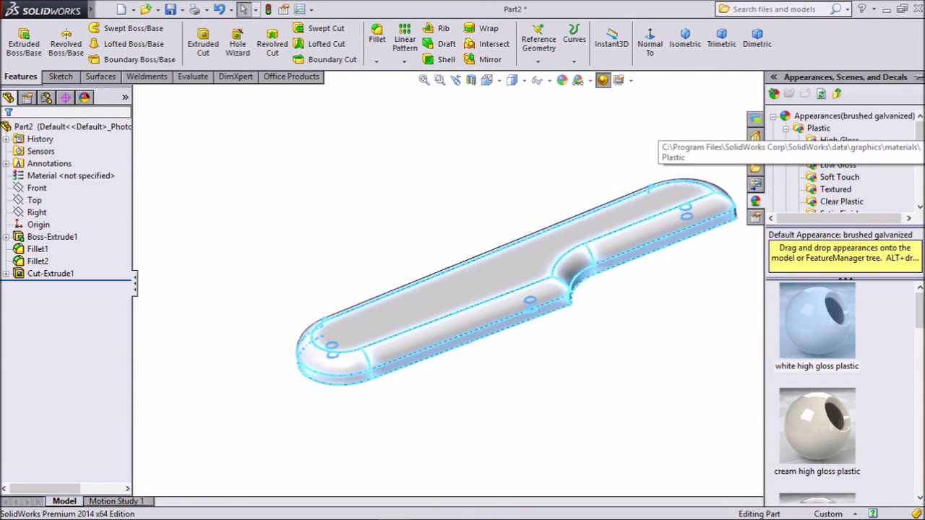
scroll(817, 390, down, 5)
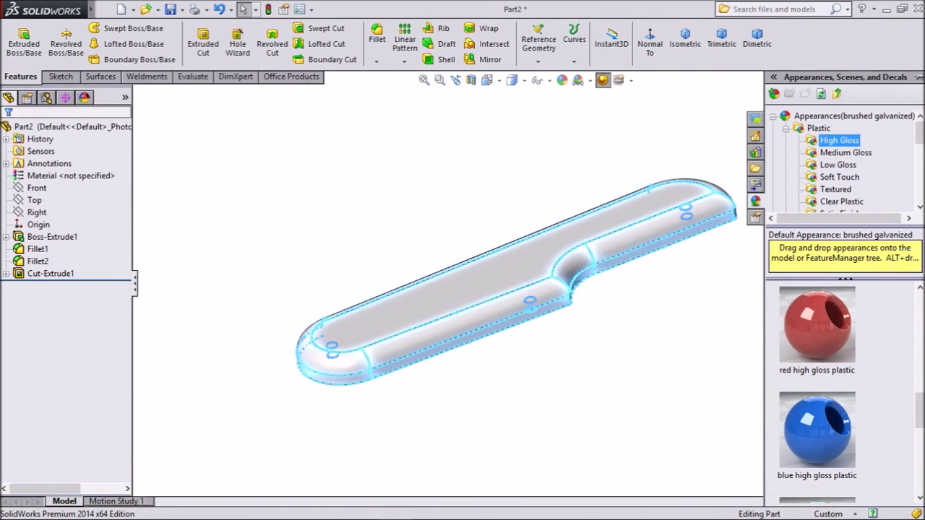
drag(817, 325, 696, 346)
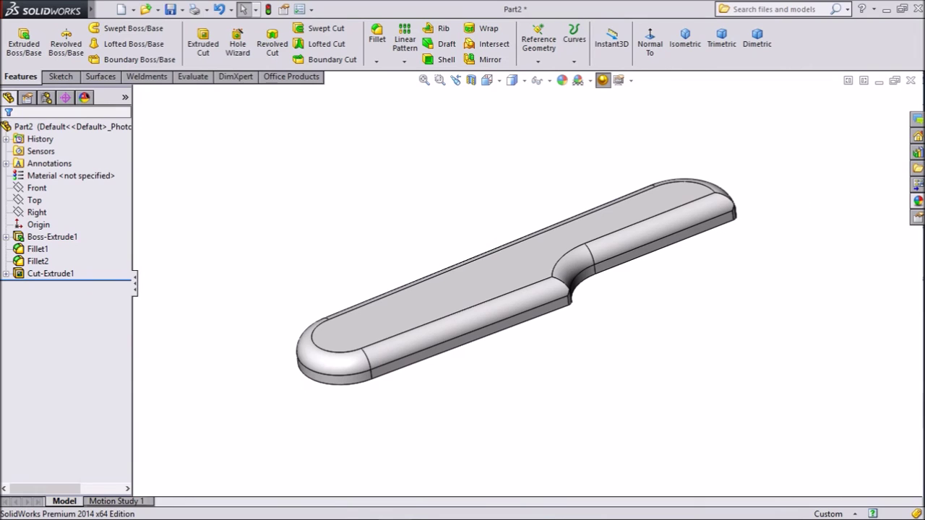
- Apply the red high gloss plastic appearance to the boss extrude, both fillets and the cut extrude together
click(50, 273)
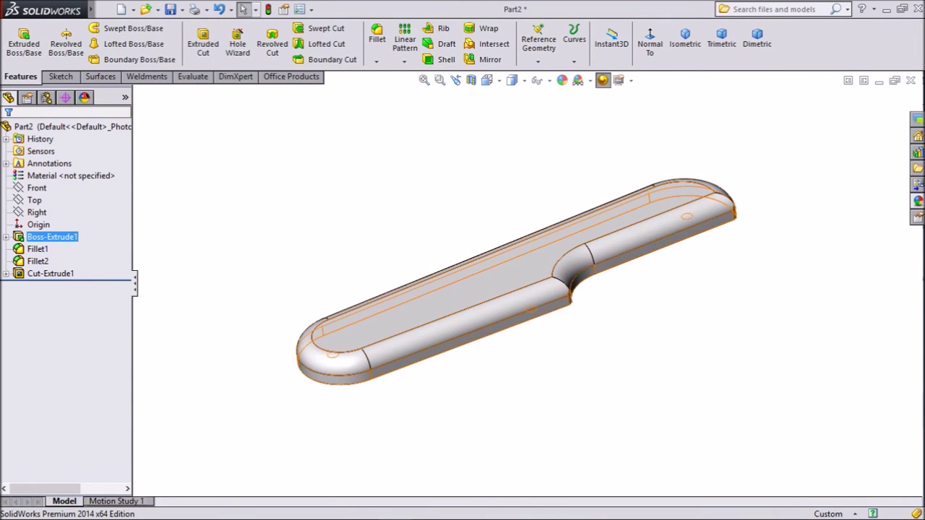
click(48, 238)
ctrl+click(38, 261)
ctrl+click(50, 273)
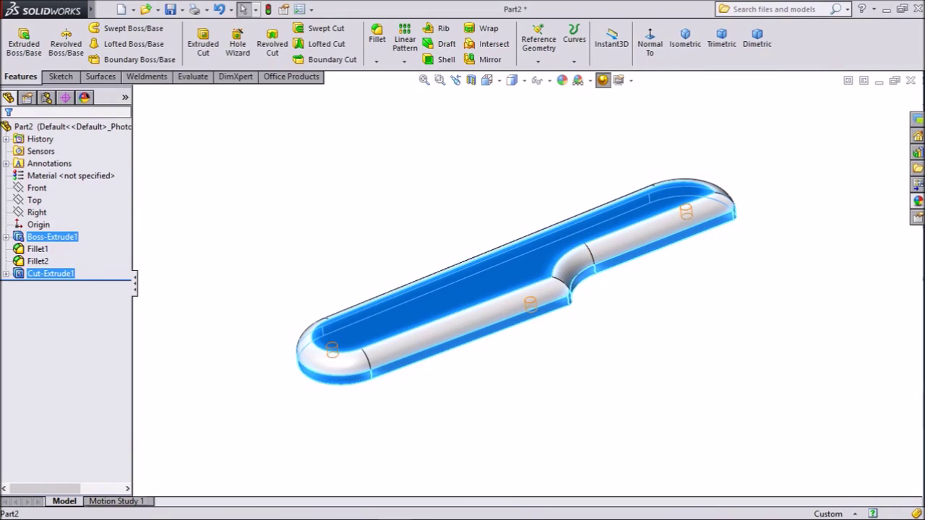
ctrl+click(37, 261)
ctrl+click(37, 249)
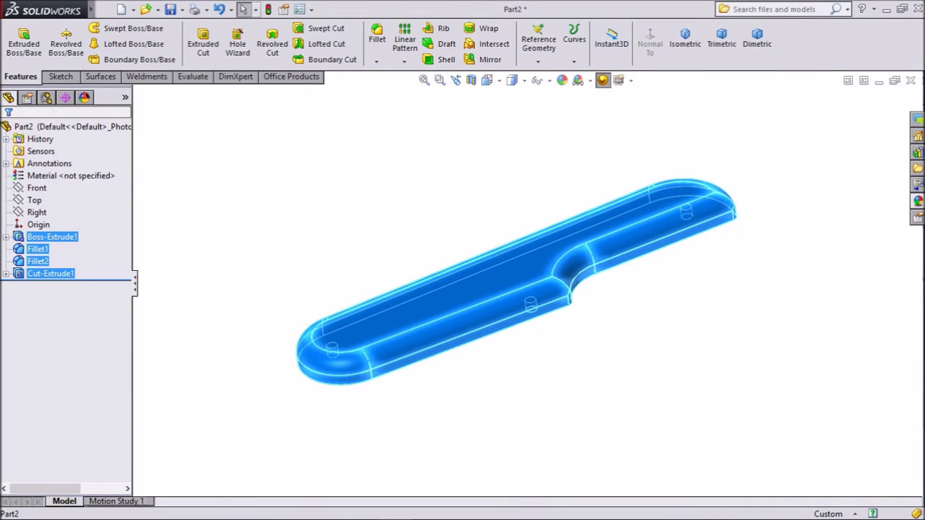
click(918, 201)
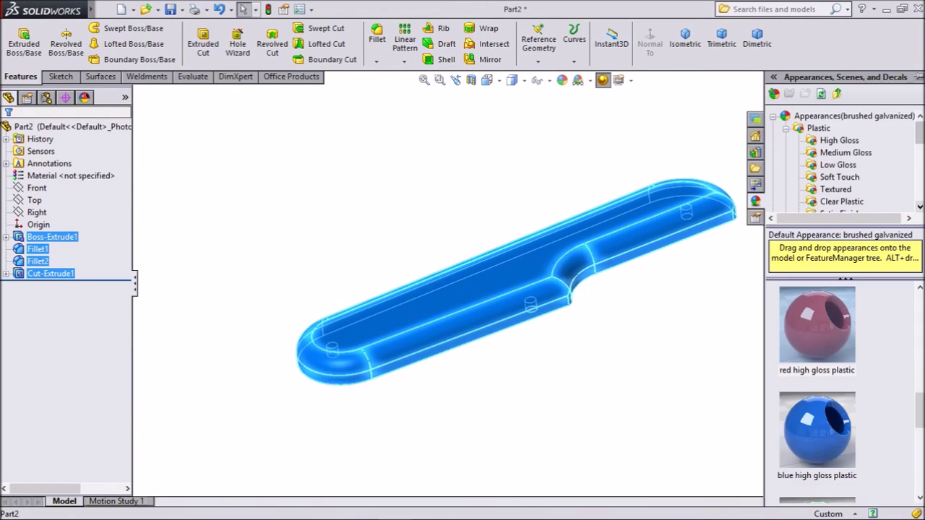
drag(817, 324, 663, 356)
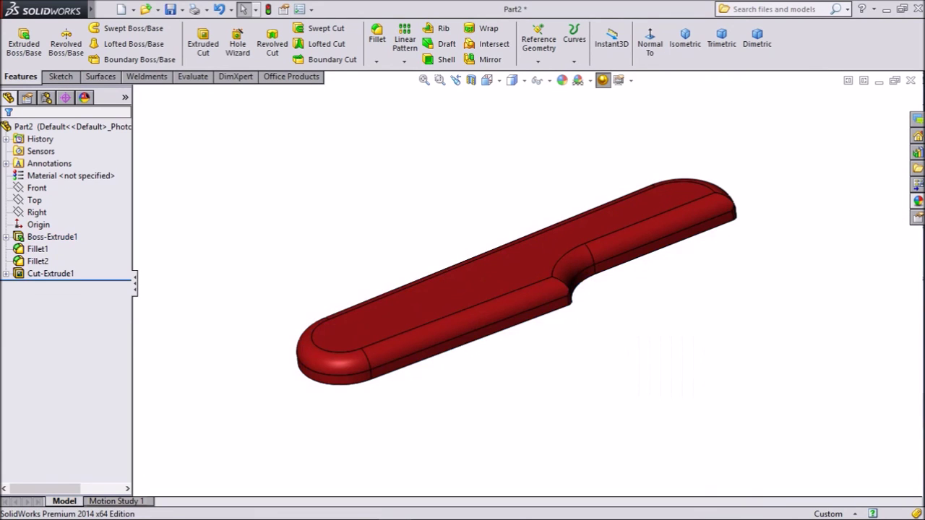
scroll(659, 274, down, 3)
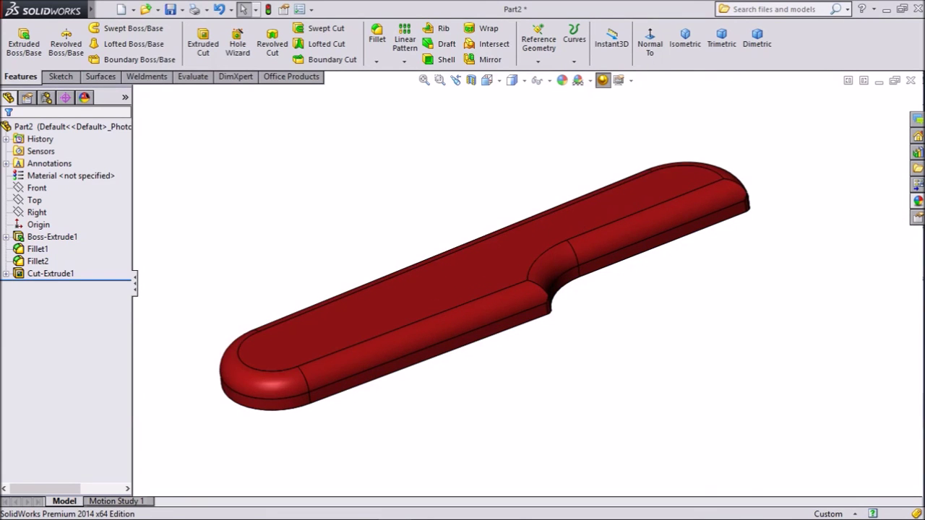
middle_drag(660, 274, 548, 249)
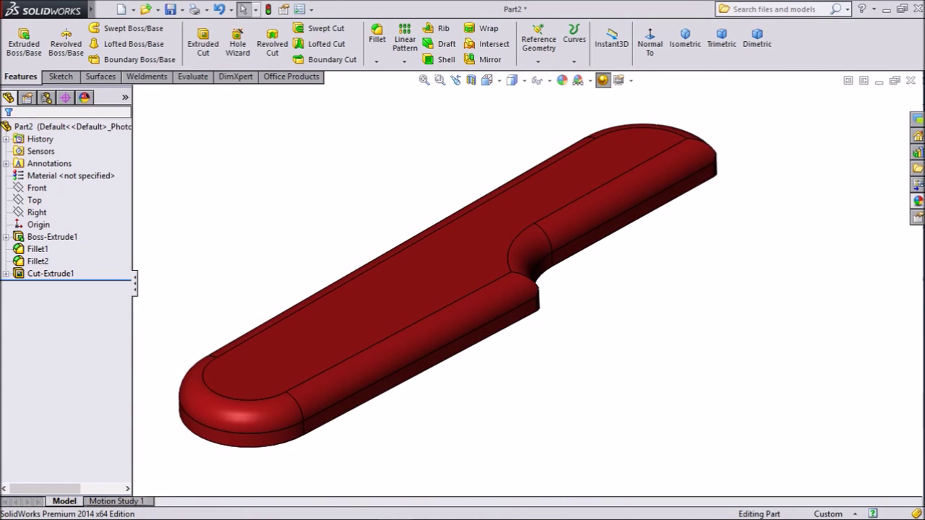
- Save the part to the Desktop under the file name "first Cover"
click(171, 9)
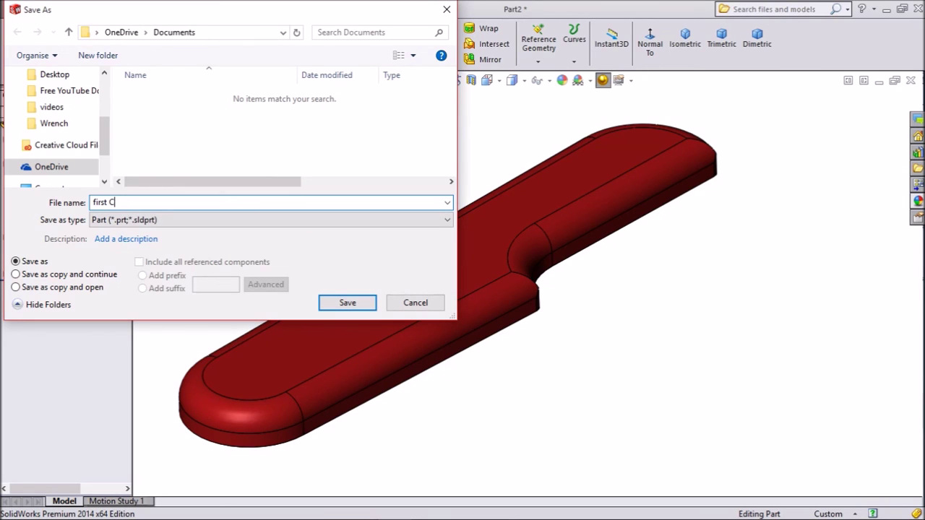
text(first Cover)
scroll(55, 109, up, 2)
click(55, 107)
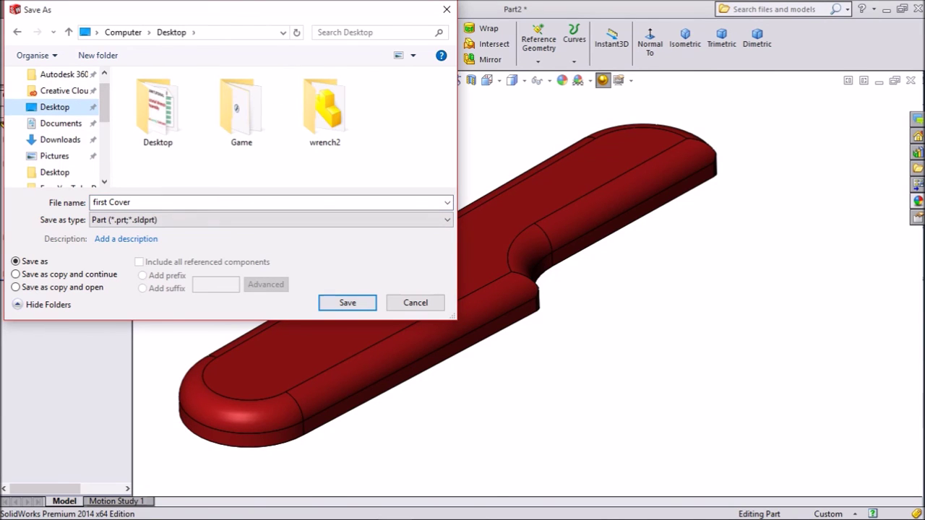
click(347, 302)
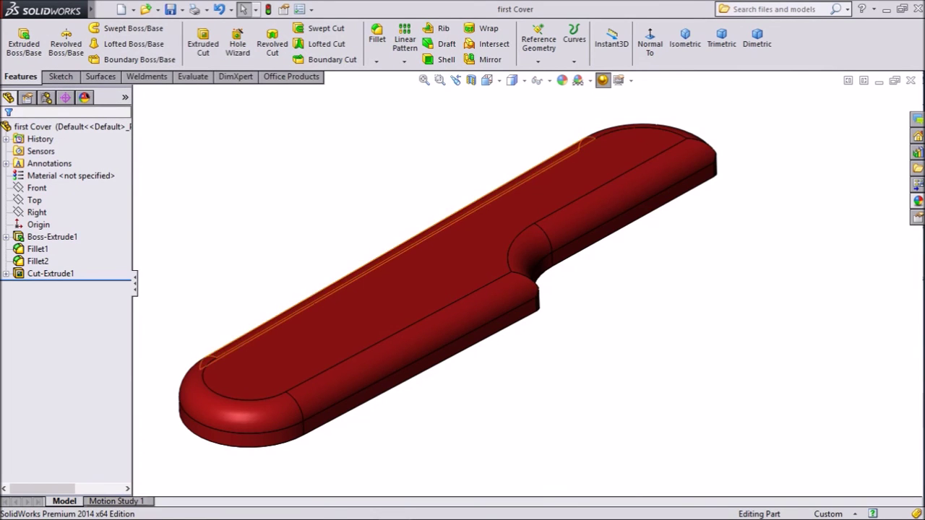
scroll(311, 297, up, 1)
scroll(216, 298, down, 1)
middle_drag(506, 289, 463, 267)
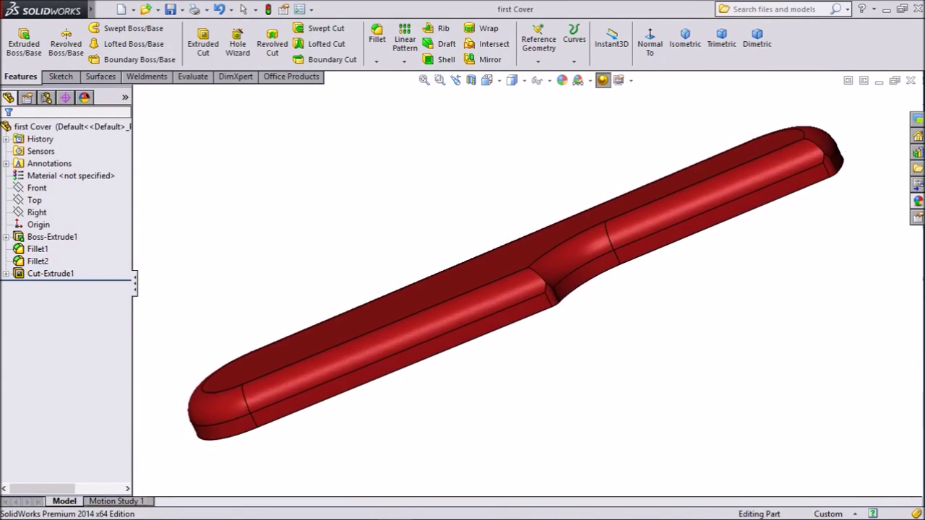